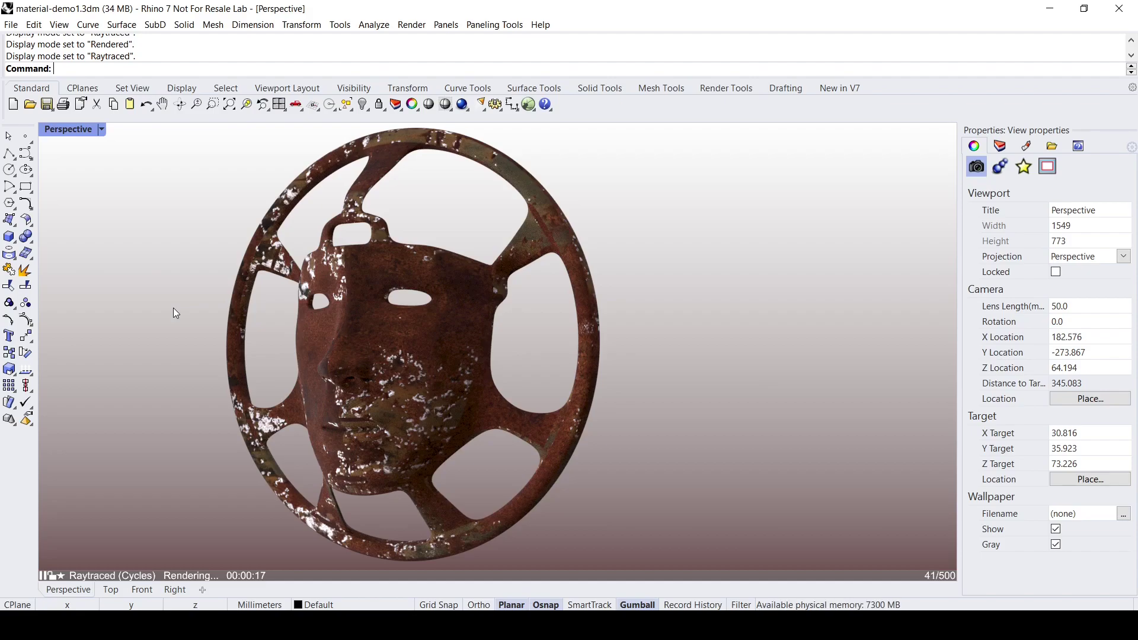
Step: Switch the Perspective viewport's display mode from Raytraced to Rendered
left_click(73, 136)
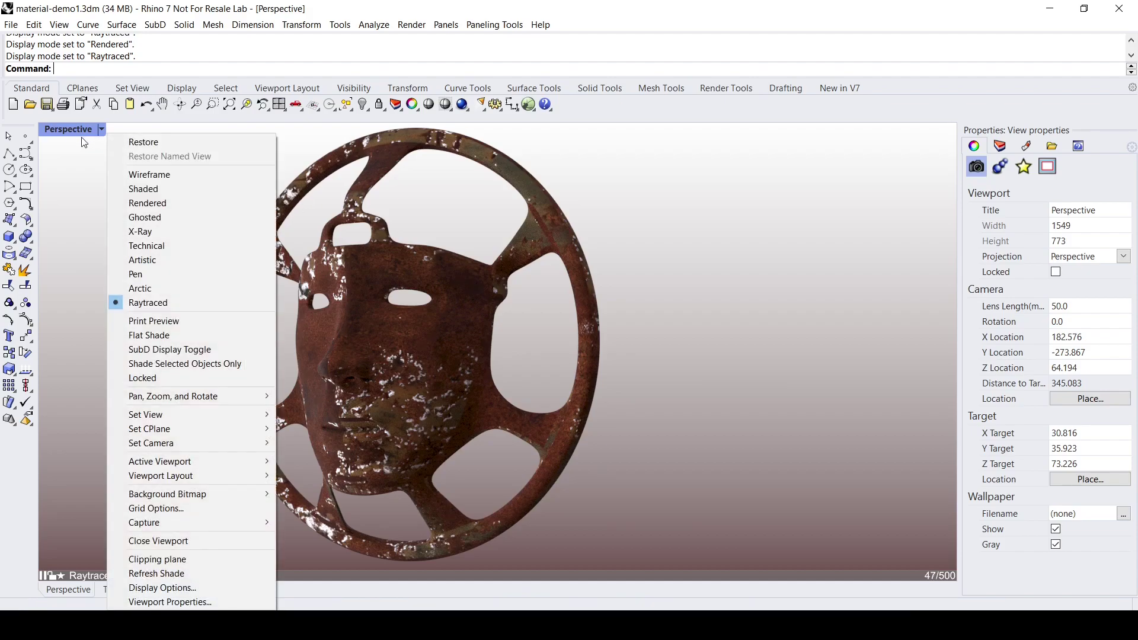
left_click(134, 204)
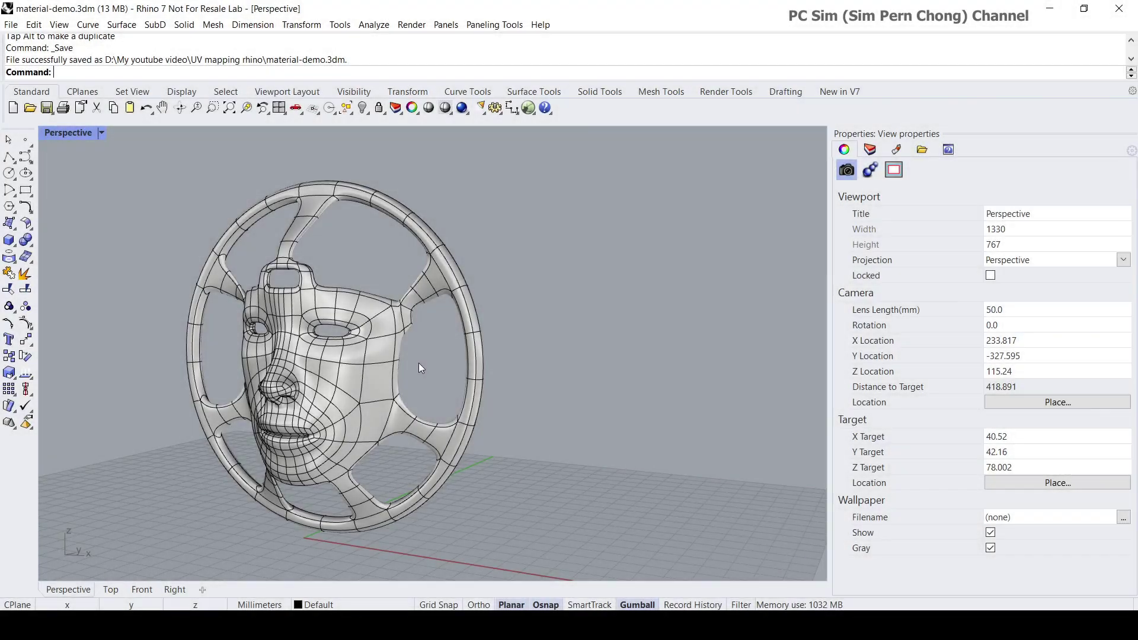
Step: Select the SubD face-and-wheel model to show its Default-layer object properties
right_click_drag(419, 363, 358, 376)
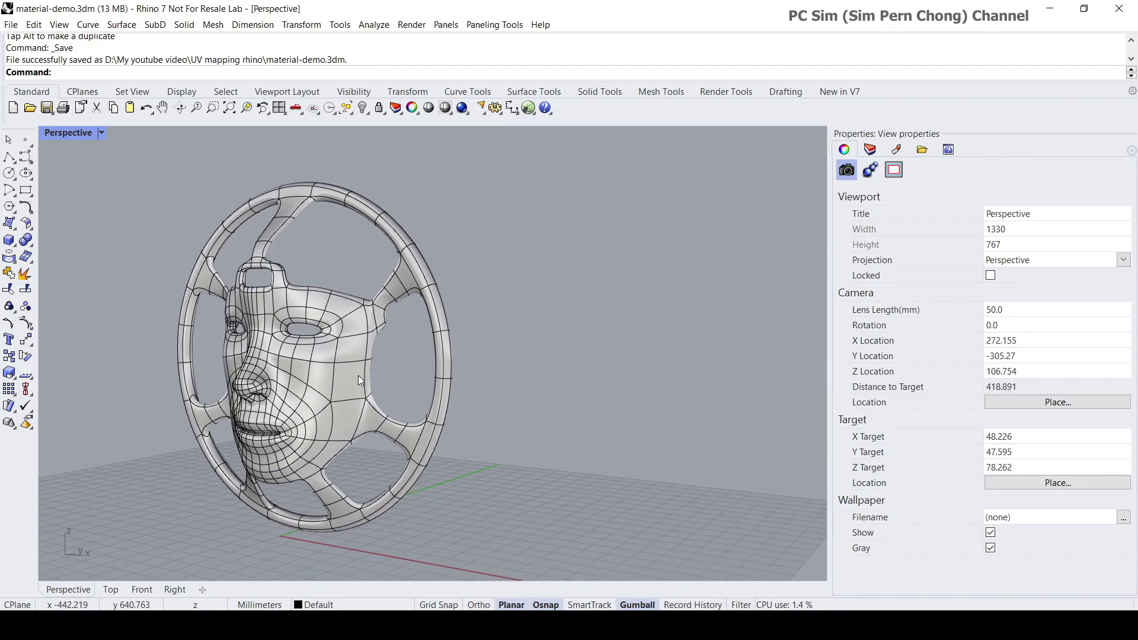
left_click(347, 378)
scroll(503, 360, "down", 2)
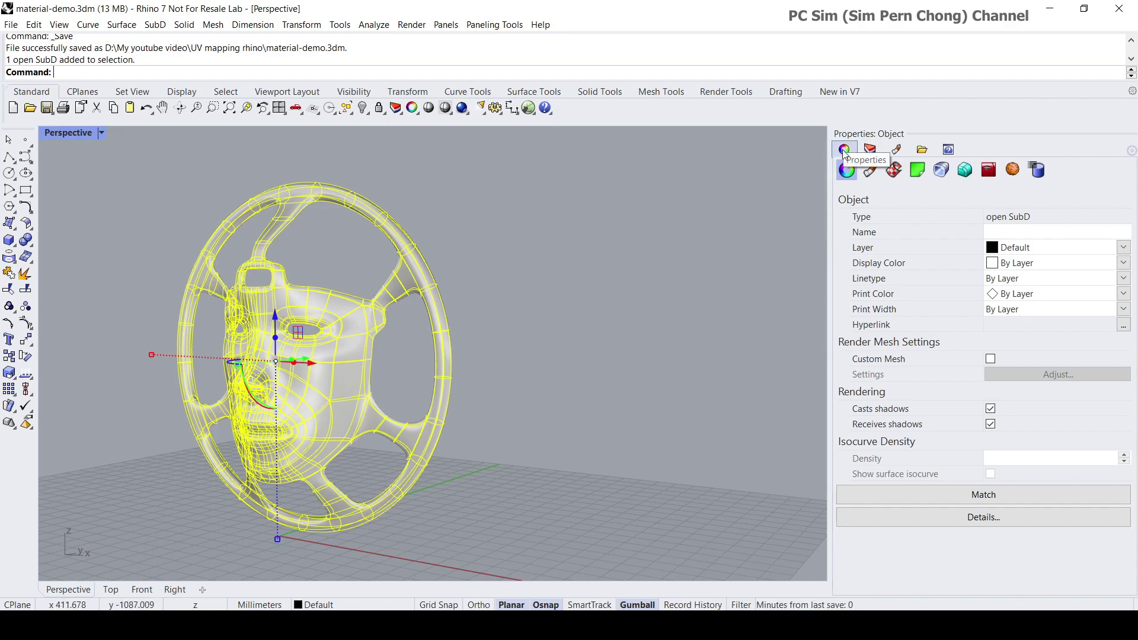
Step: Assign a new Physically Based material to the wheel from the Material properties
left_click(870, 170)
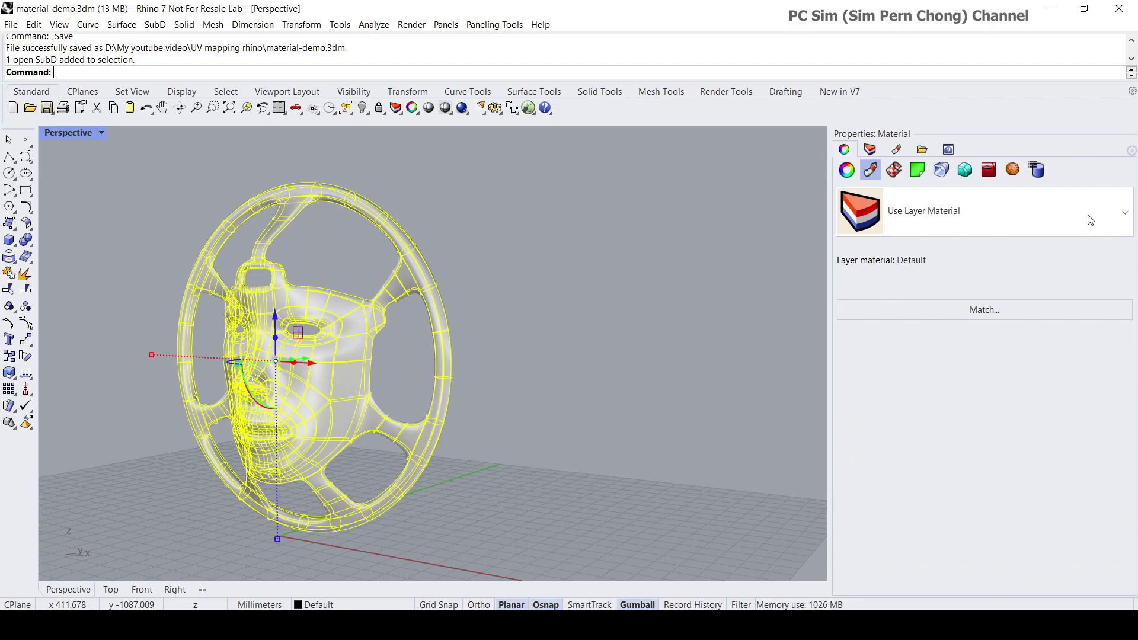
left_click(1124, 217)
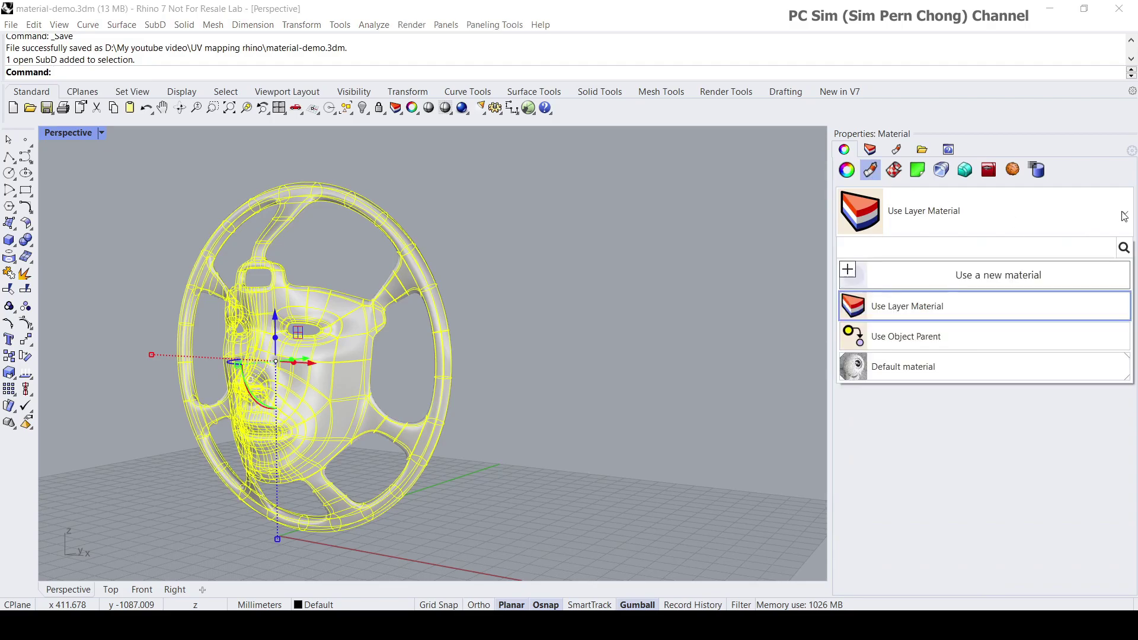
left_click(850, 276)
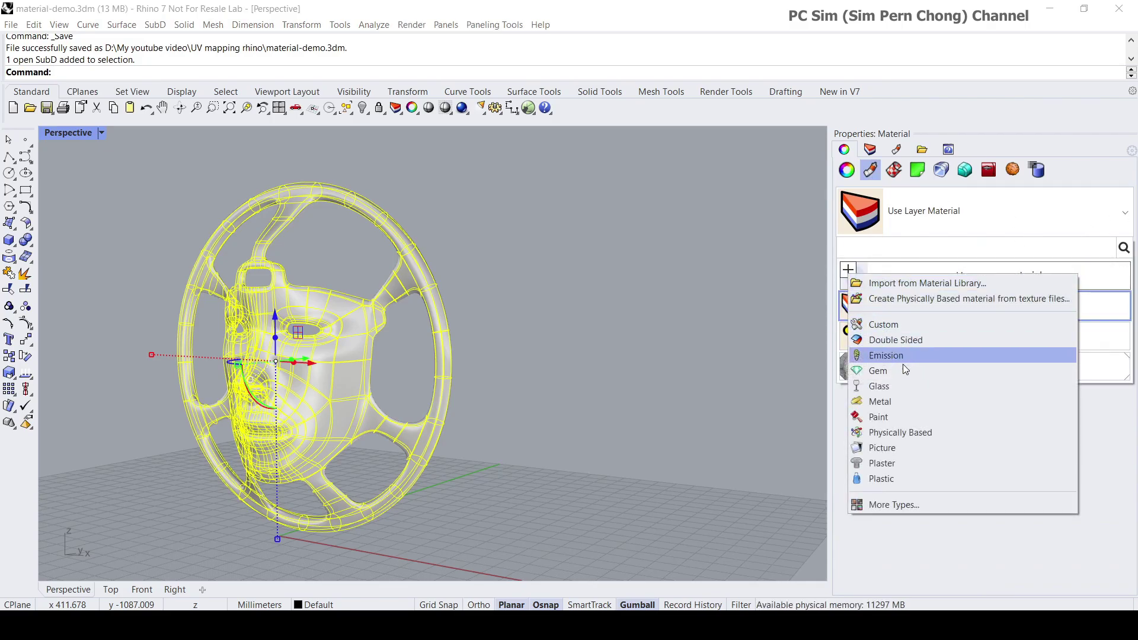
left_click(903, 433)
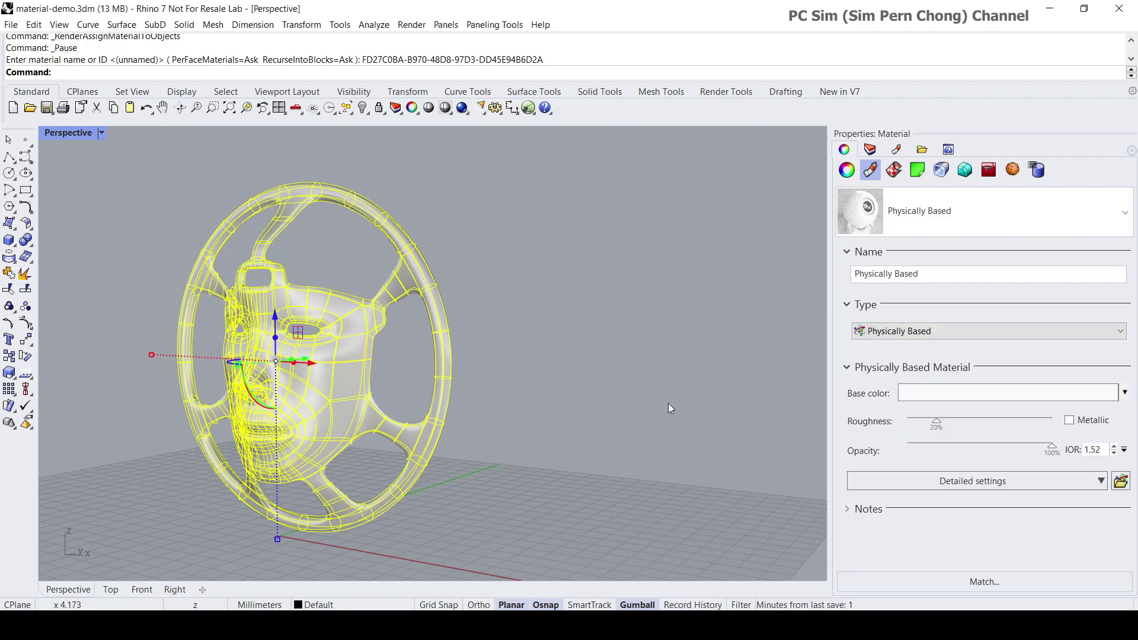
Step: Clear the selection and orbit to a front-side view of the wheel
mouse_move(535, 344)
right_mouse_down()
mouse_move(396, 366)
mouse_move(541, 343)
mouse_move(532, 348)
right_mouse_up()
left_click(521, 305)
right_click_drag(522, 305, 498, 307)
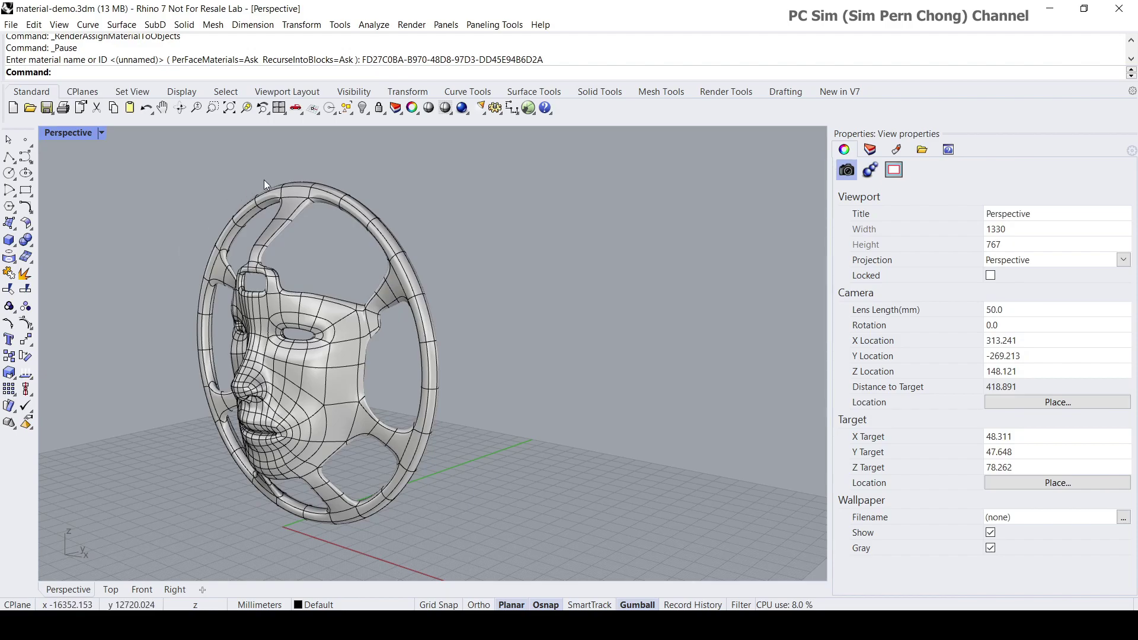
Step: Reselect the wheel to show its white, 20% roughness, IOR 1.52 material
scroll(433, 251, "down", 2)
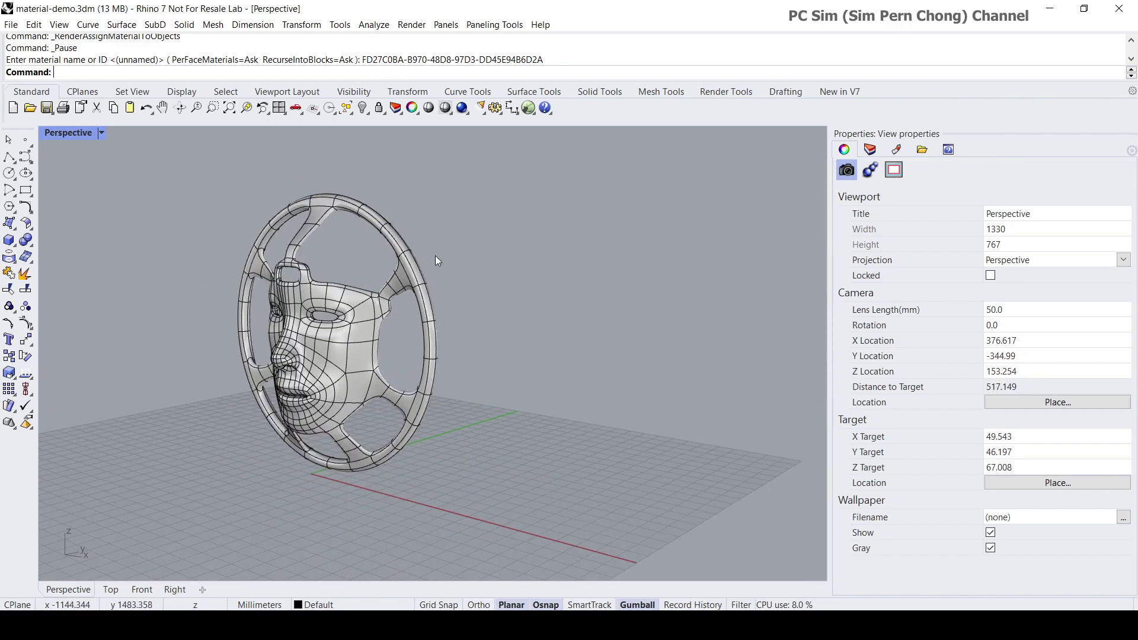
right_click_drag(436, 255, 440, 307)
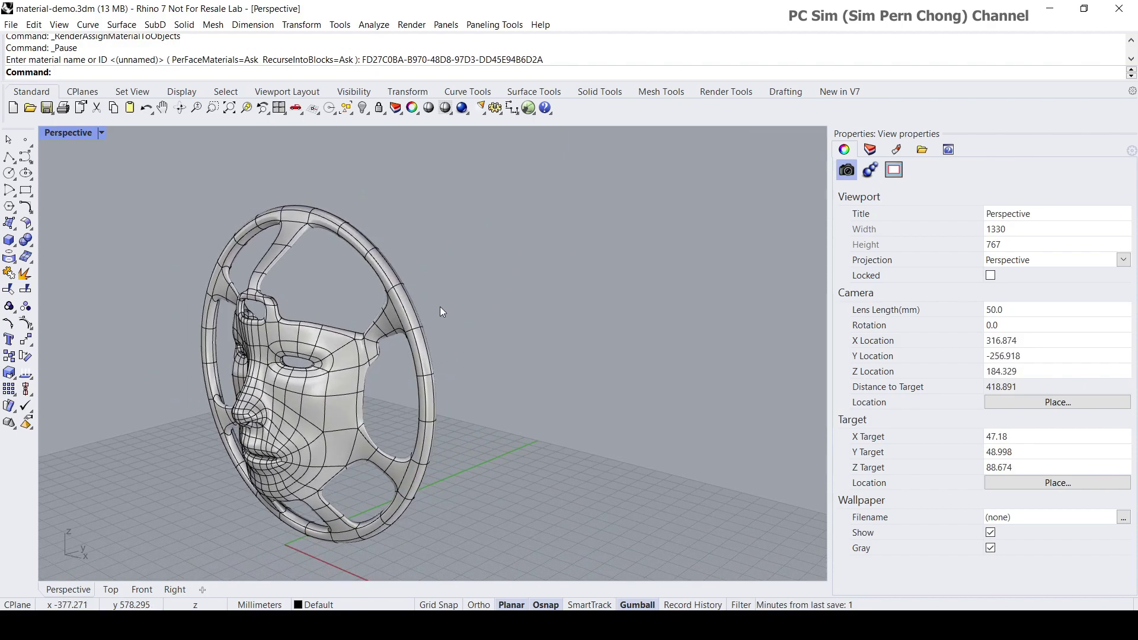
left_click(343, 379)
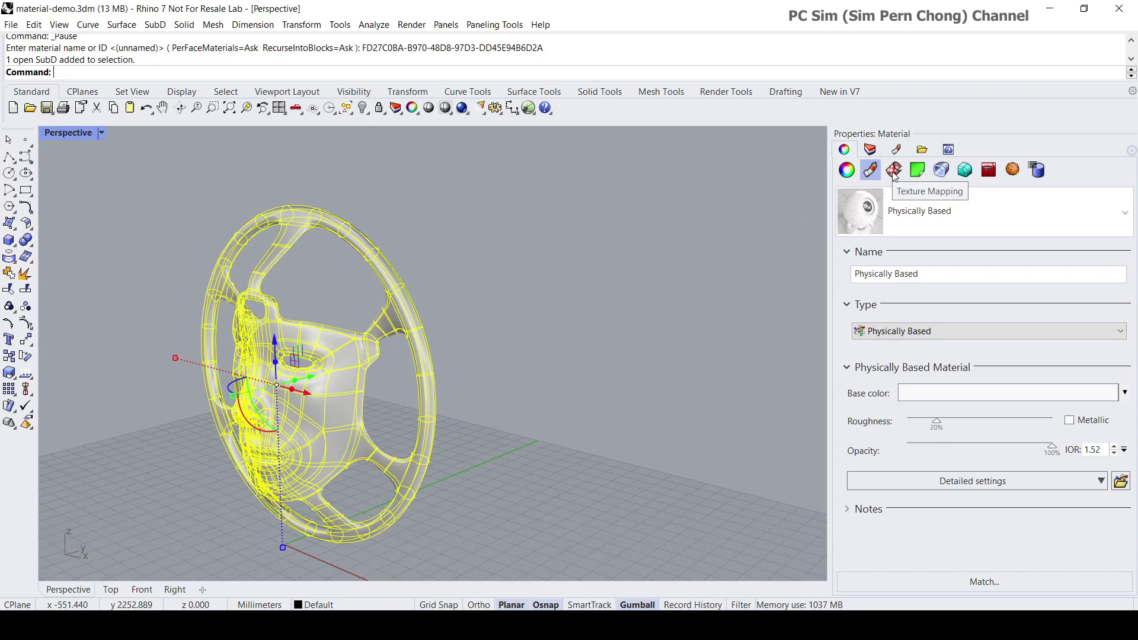
Step: Show the wheel's Texture Mapping settings and restore the four-viewport layout
left_click(894, 172)
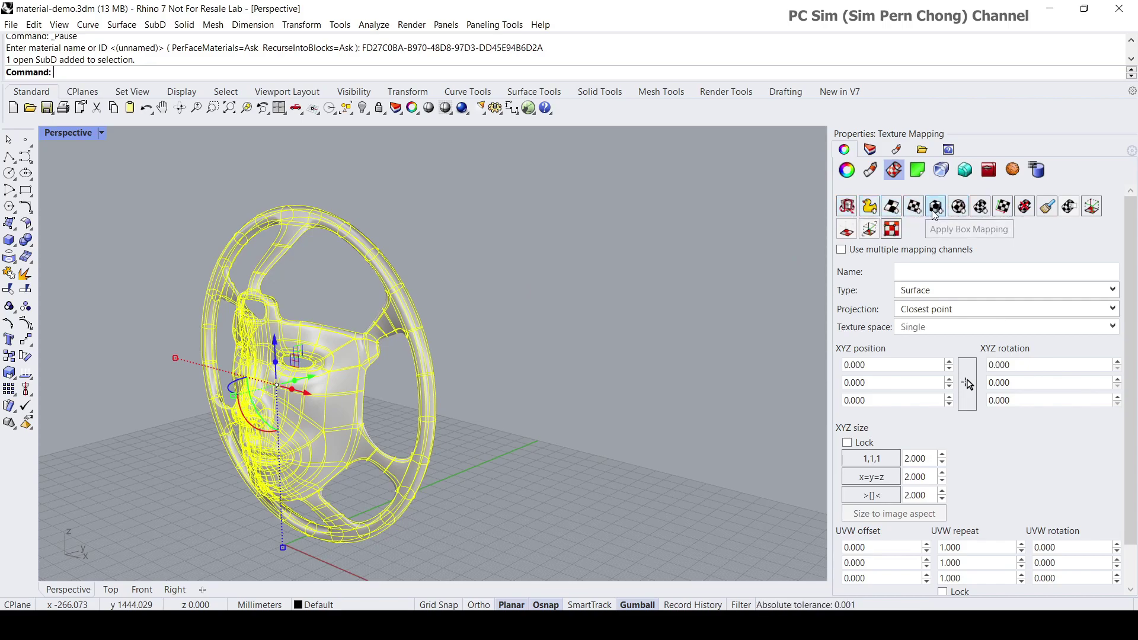
right_click_drag(701, 247, 516, 275)
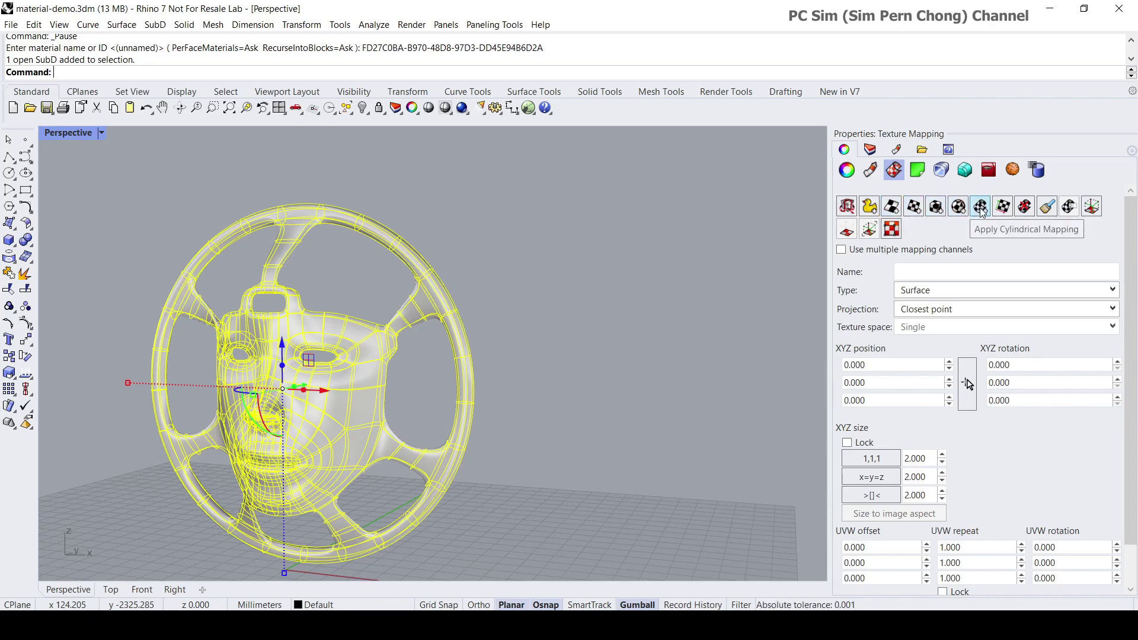
double_click(63, 132)
scroll(133, 398, "down", 3)
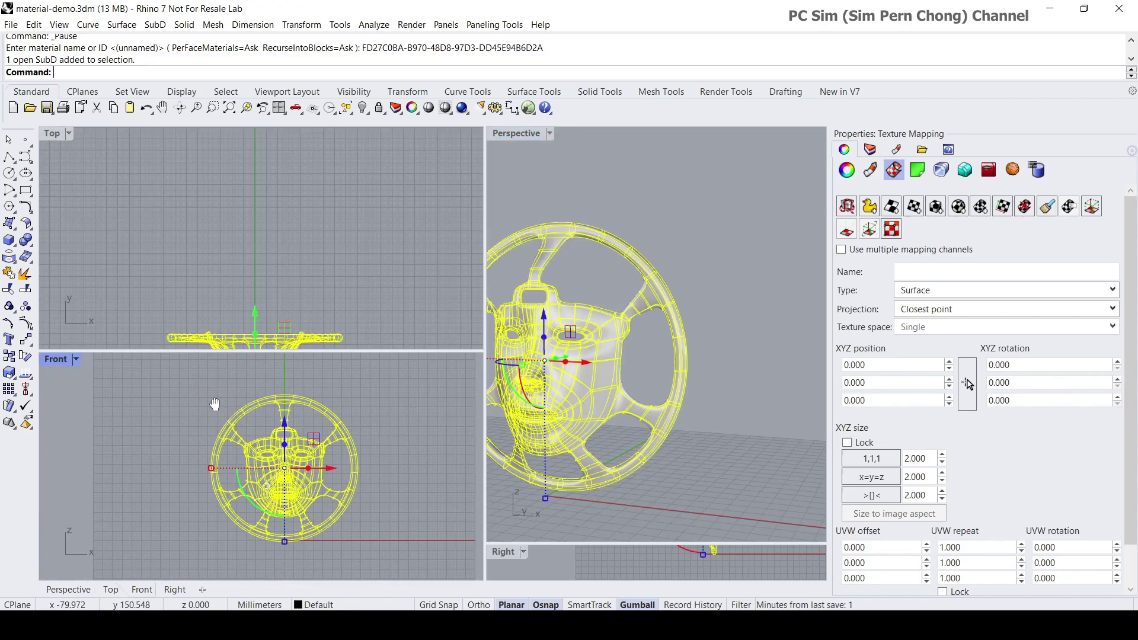
Step: Apply a planar UV mapping sized to a rectangle framing the wheel in Front view
left_click(914, 207)
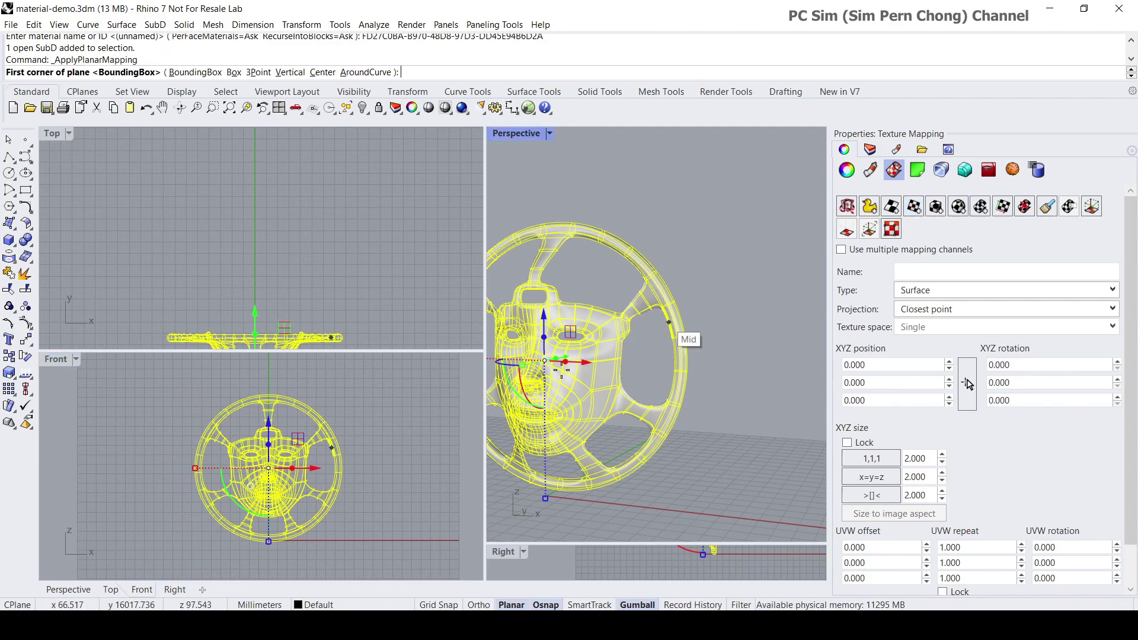
double_click(57, 360)
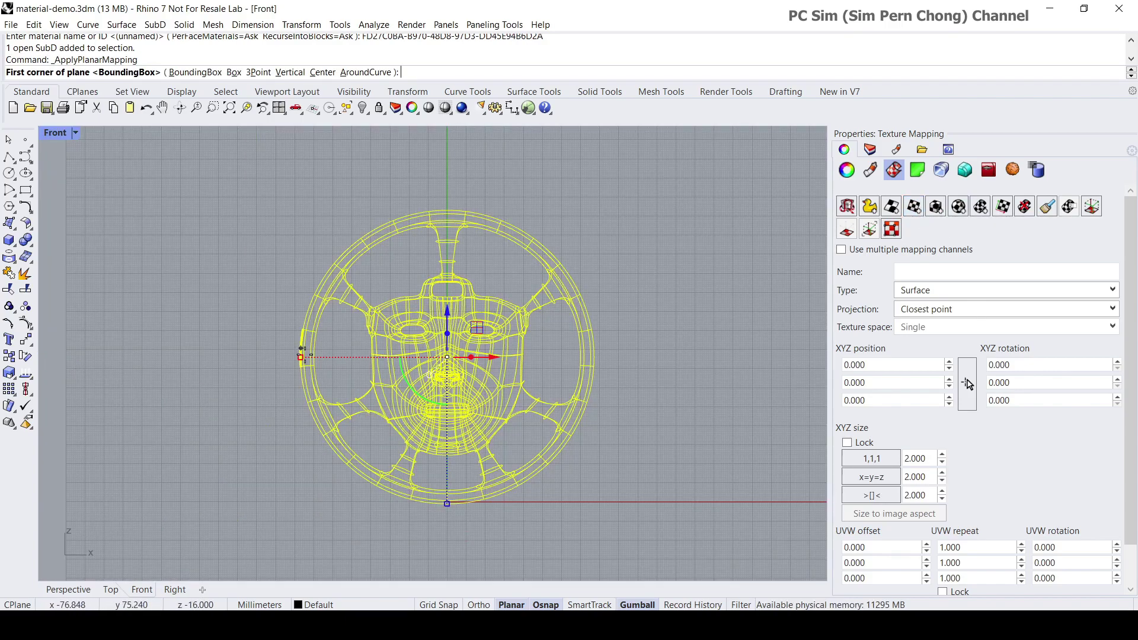
left_click(217, 152)
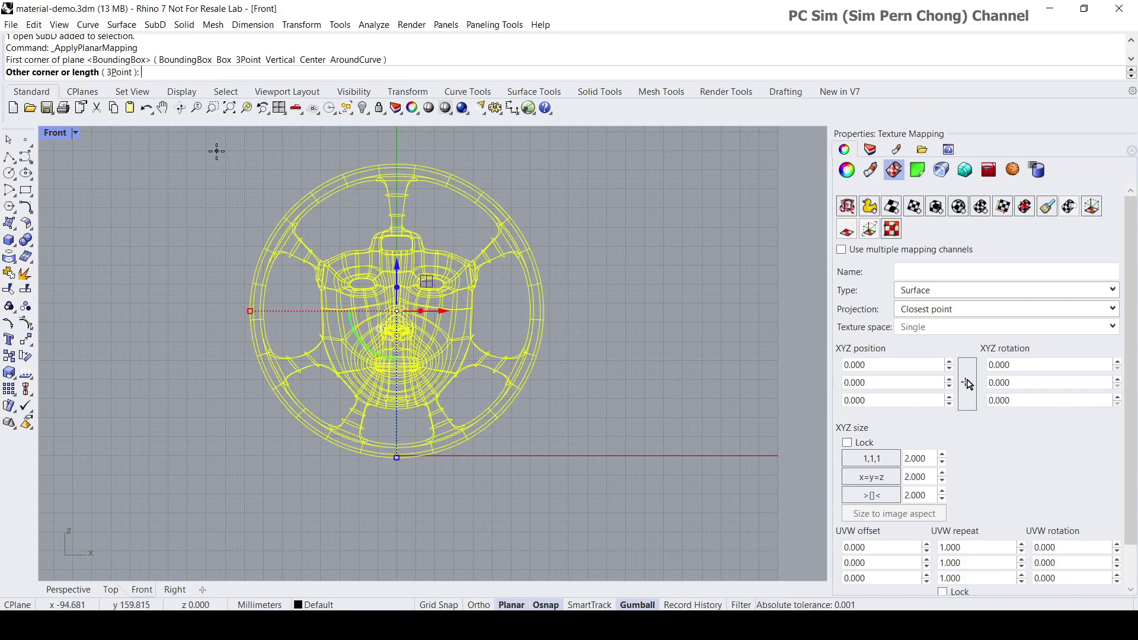
left_click(568, 481)
key("Return")
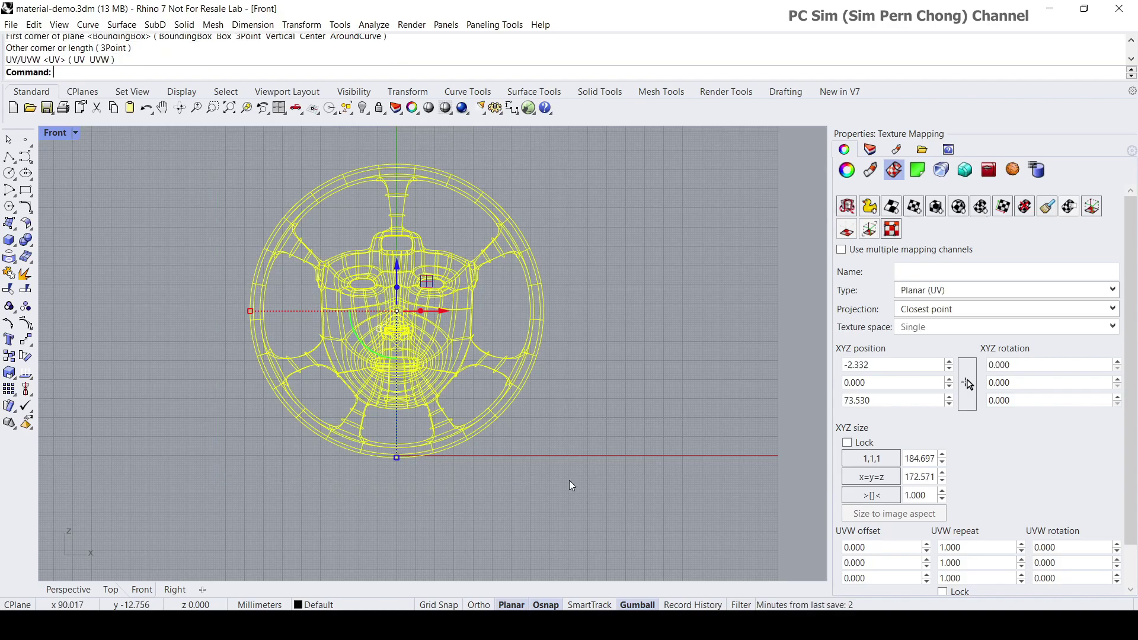
Step: Maximize the Perspective view and orbit to a side-on angle of the wheel
double_click(47, 134)
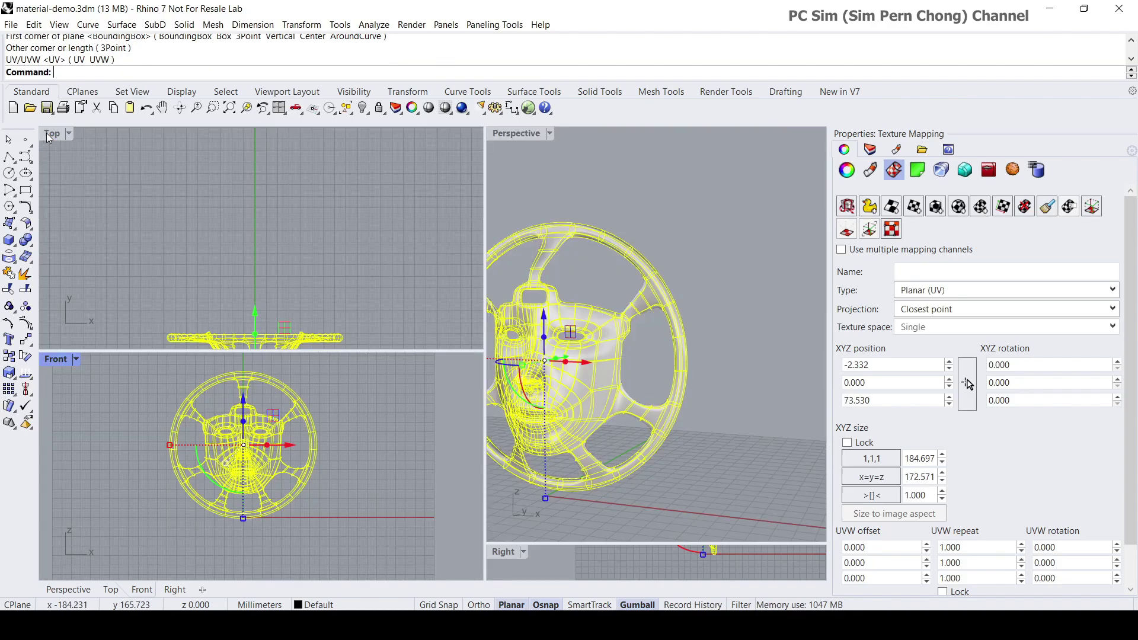
double_click(520, 134)
right_click_drag(523, 262, 593, 260)
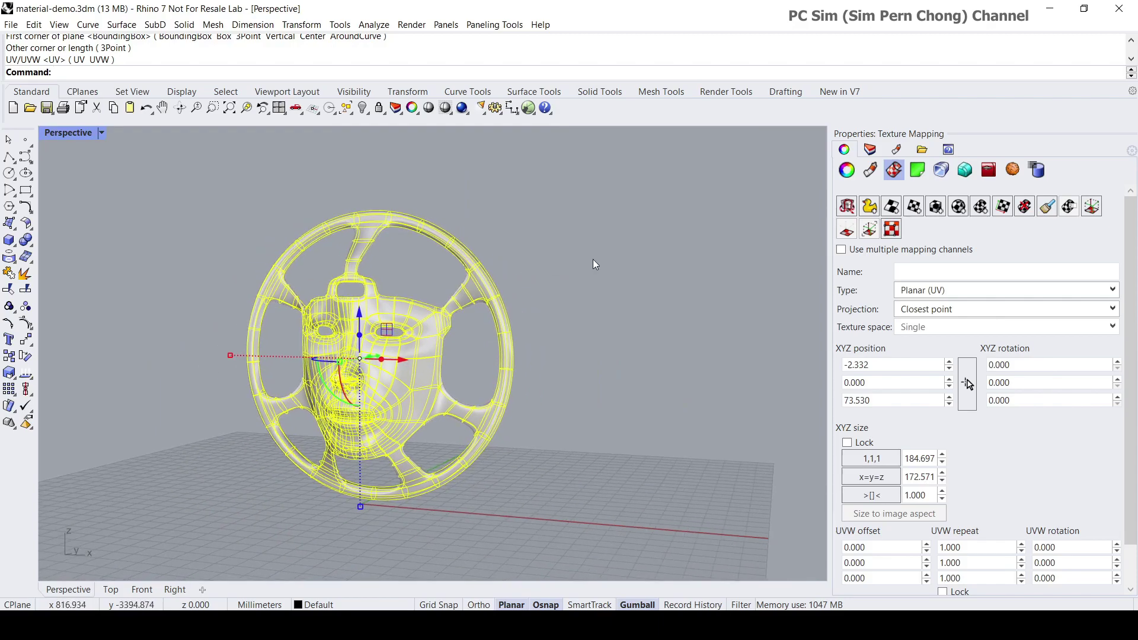
right_click_drag(606, 323, 803, 303)
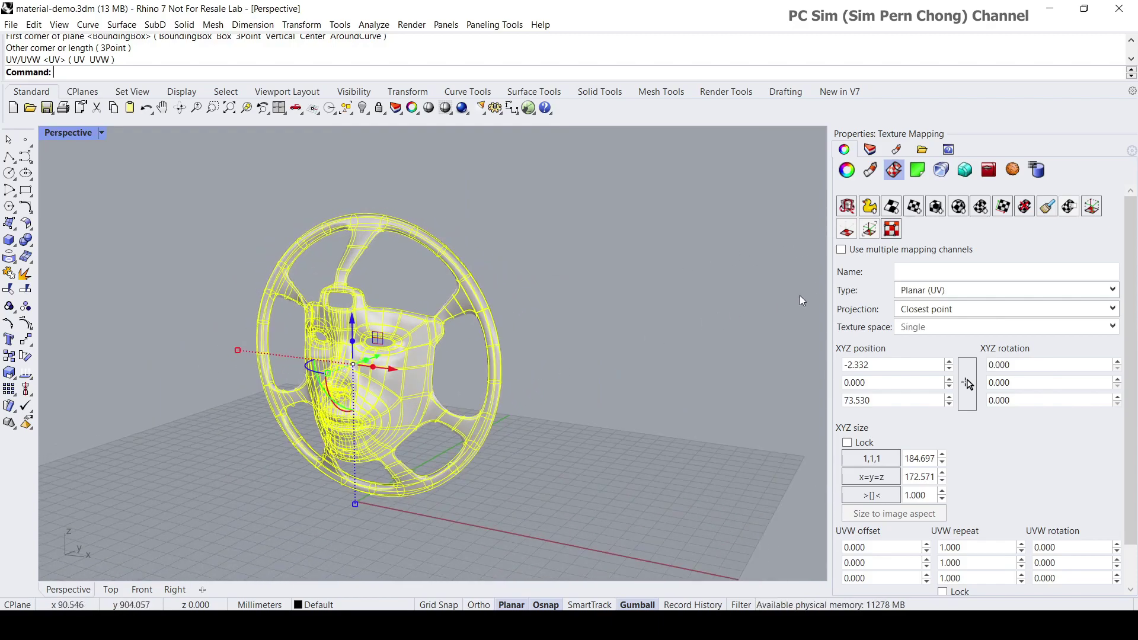
Step: Show the planar mapping frame on the wheel, inspect it, and reselect the wheel
left_click(1092, 207)
mouse_move(540, 428)
right_mouse_down()
mouse_move(437, 381)
mouse_move(534, 418)
mouse_move(556, 403)
mouse_move(570, 437)
mouse_move(544, 411)
right_mouse_up()
scroll(556, 402, "up", 6)
scroll(571, 432, "down", 5)
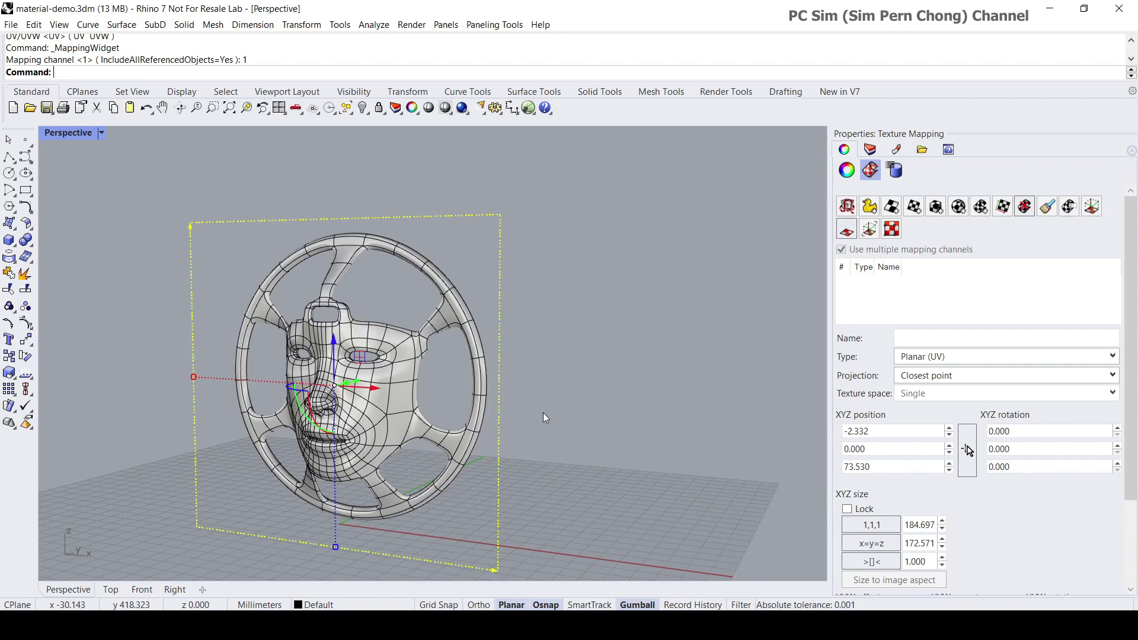
left_click(404, 401)
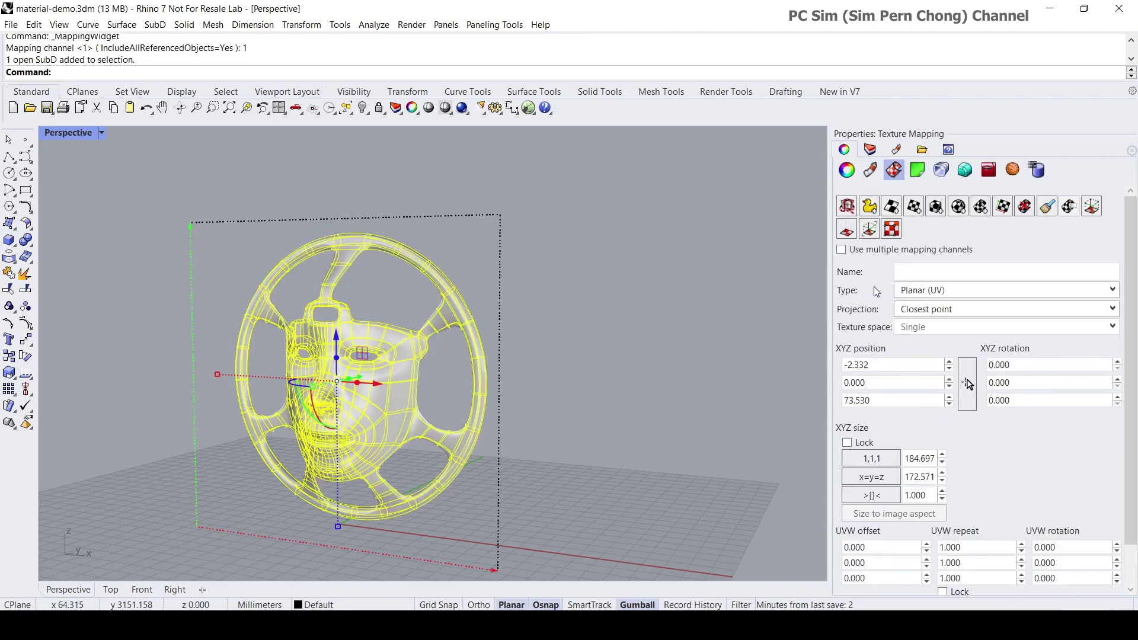
Step: Open the UV Editor for the wheel with its rectangle drawn in the Top view
left_click(892, 232)
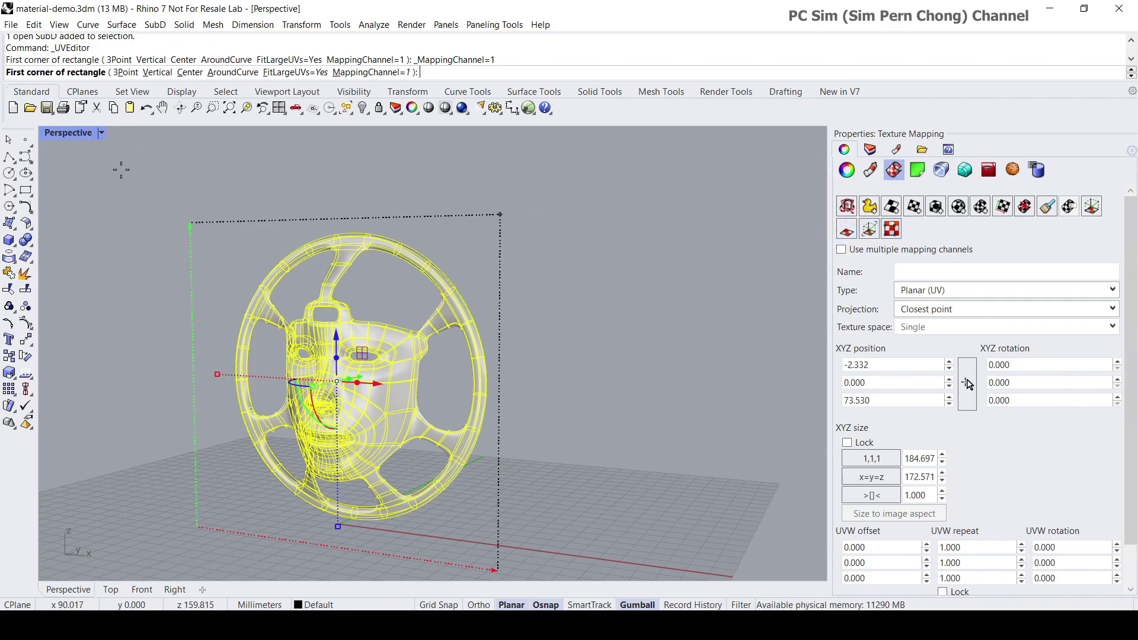
double_click(69, 133)
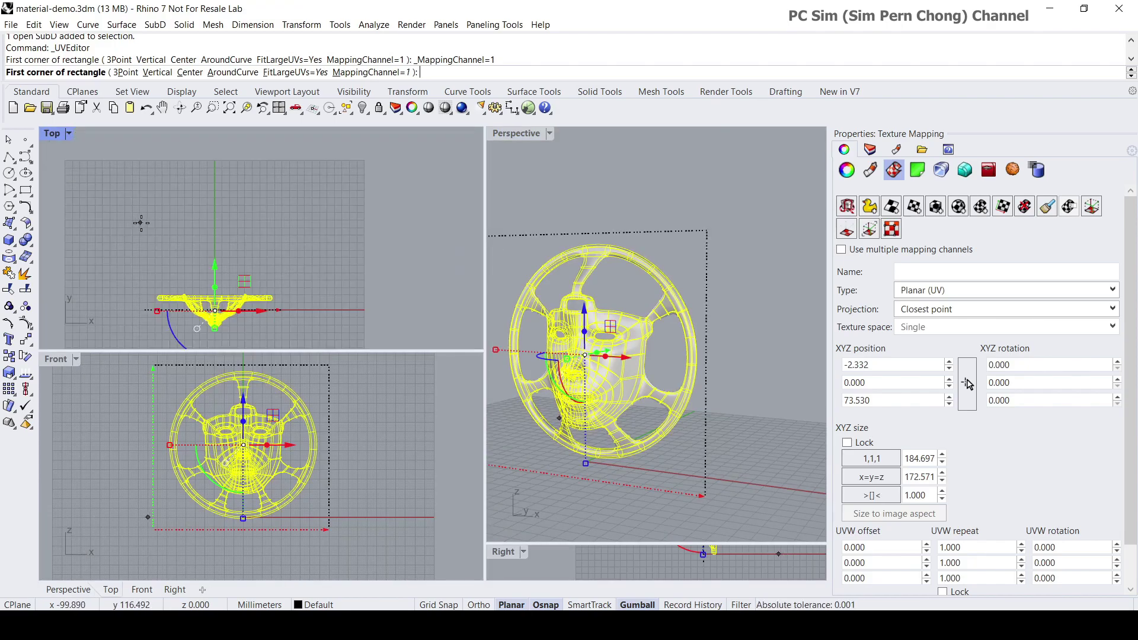
scroll(154, 219, "up", 2)
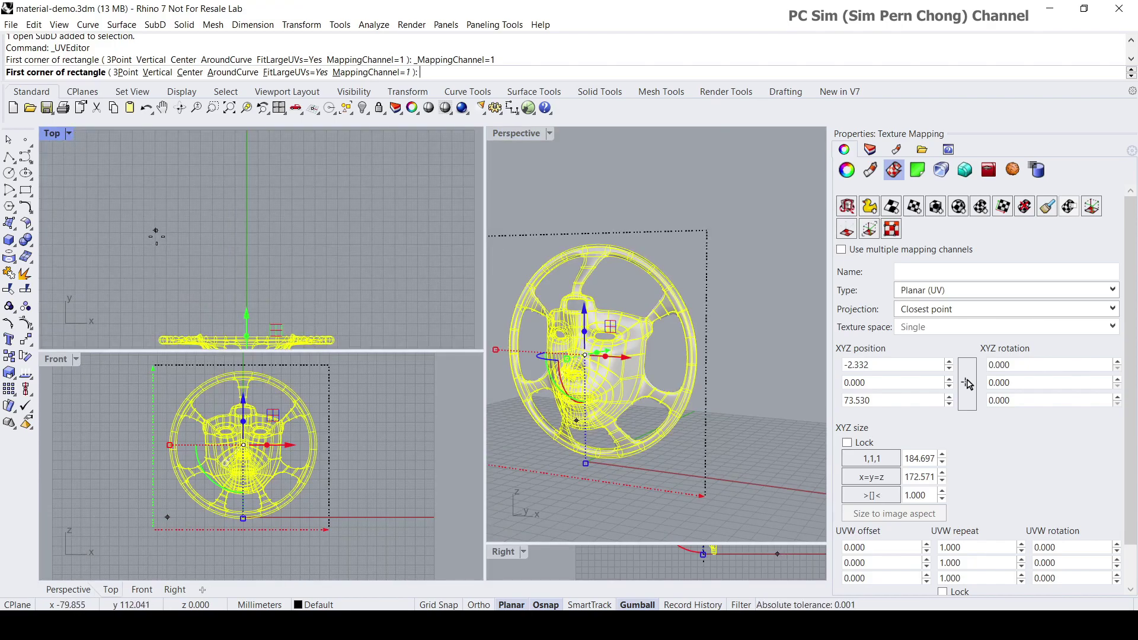
left_click(156, 317)
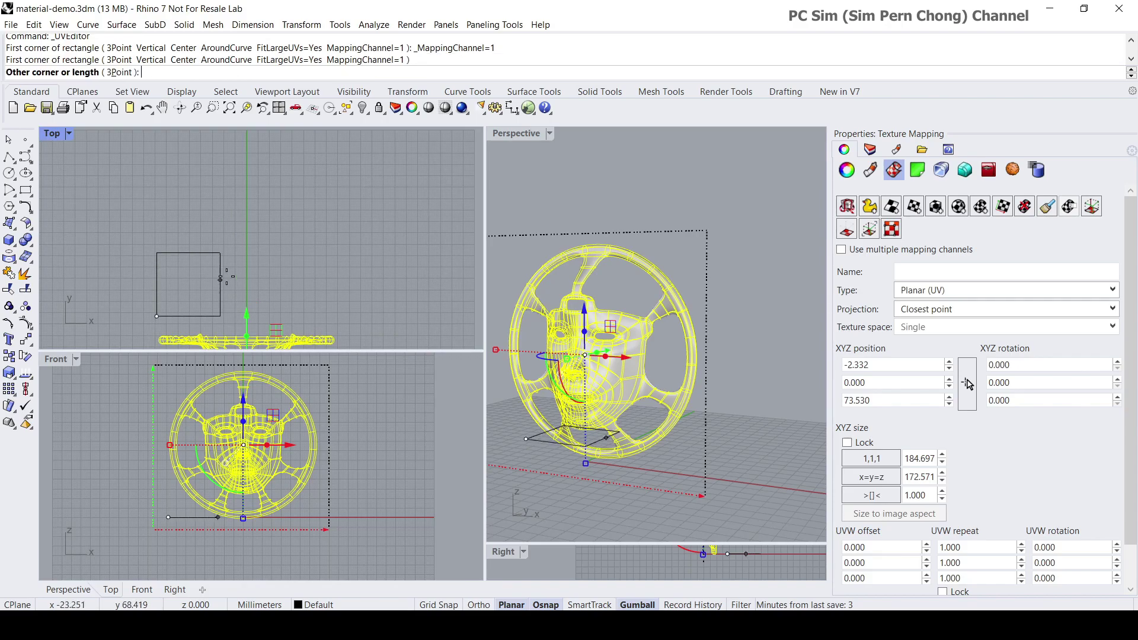
left_click(340, 142)
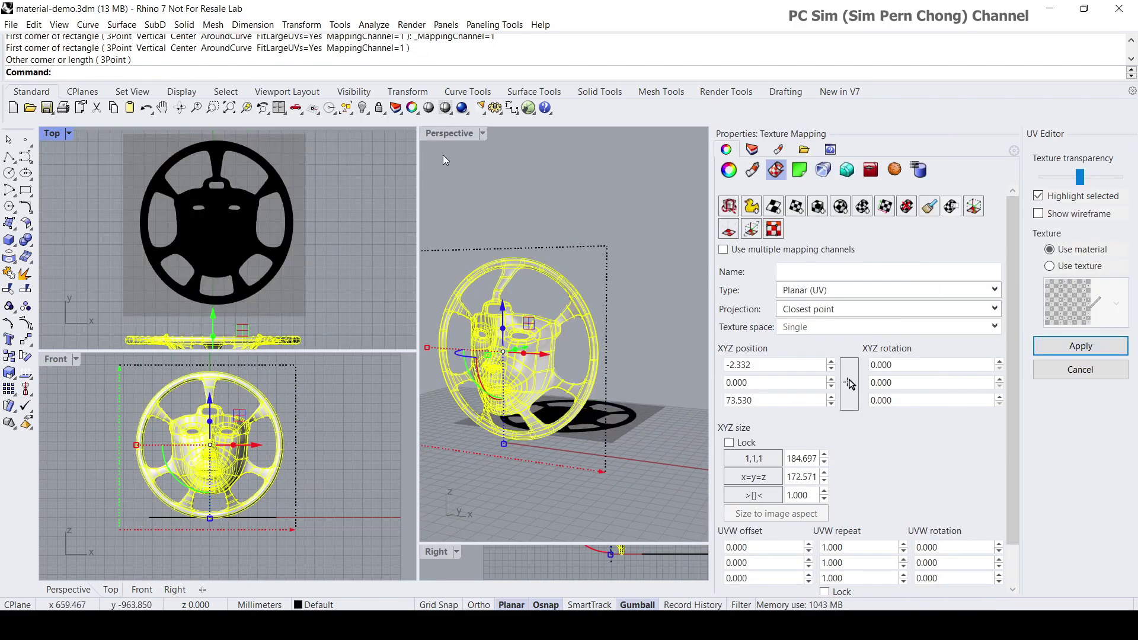
Step: Maximize the Perspective view and look down on the wheel's flattened UV layout
double_click(447, 134)
right_click_drag(448, 290, 490, 409)
scroll(489, 409, "up", 6)
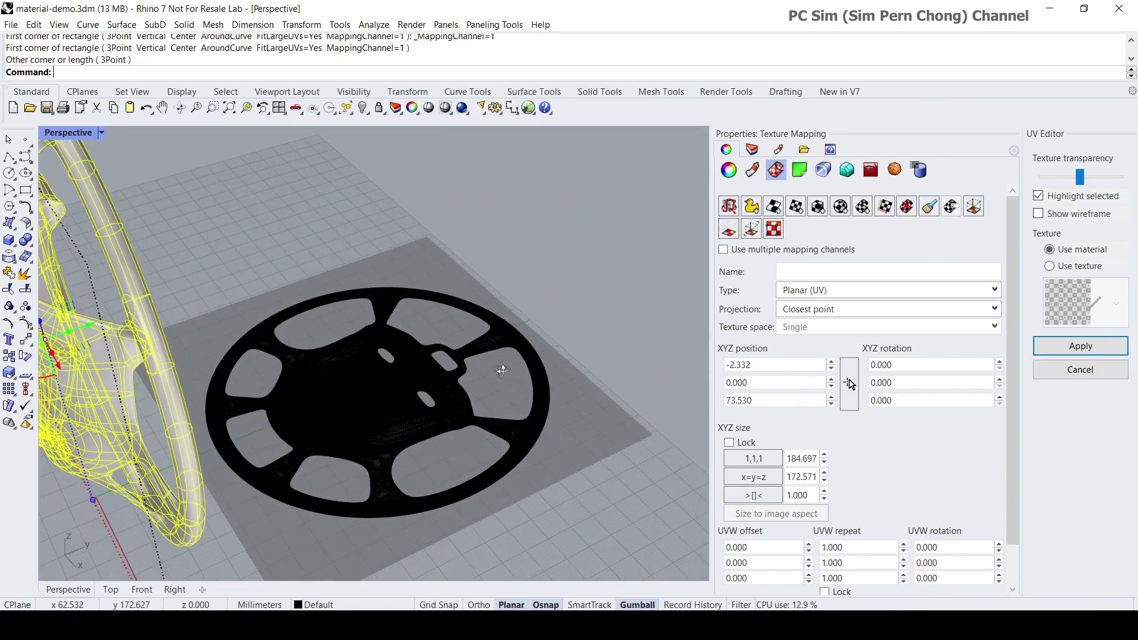
scroll(481, 390, "up", 2)
scroll(479, 387, "down", 6)
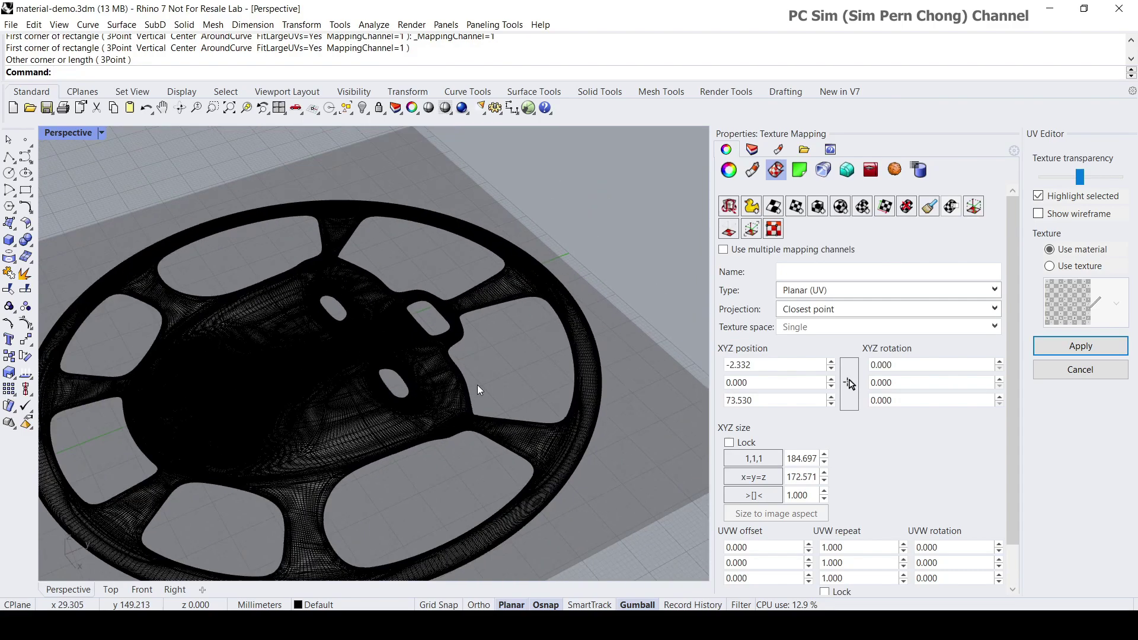
right_click_drag(478, 388, 465, 332)
scroll(434, 388, "up", 3)
scroll(434, 389, "down", 5)
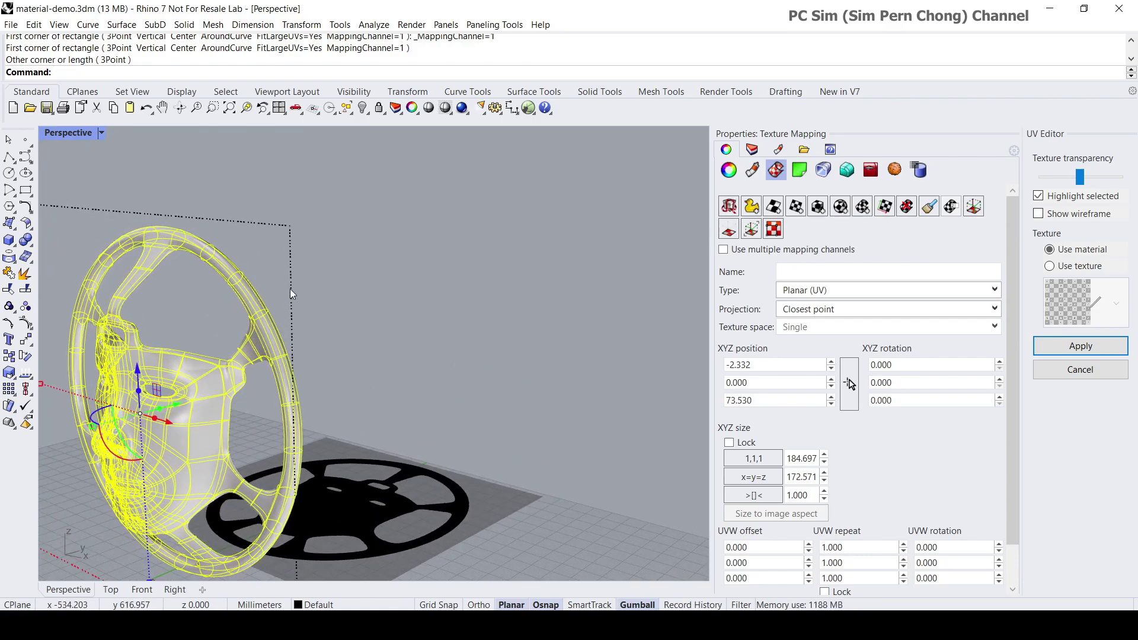
Step: Pan and orbit around the wheel, its mapping plane and UV layout
right_click_drag(363, 303, 500, 265, "shift")
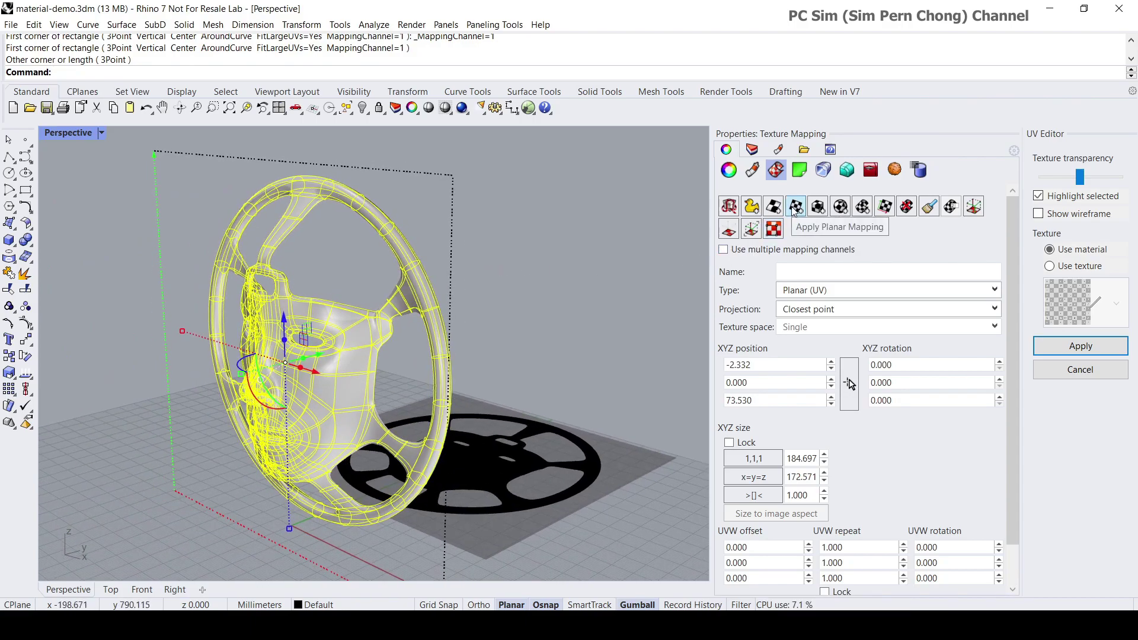
right_click_drag(541, 321, 442, 331)
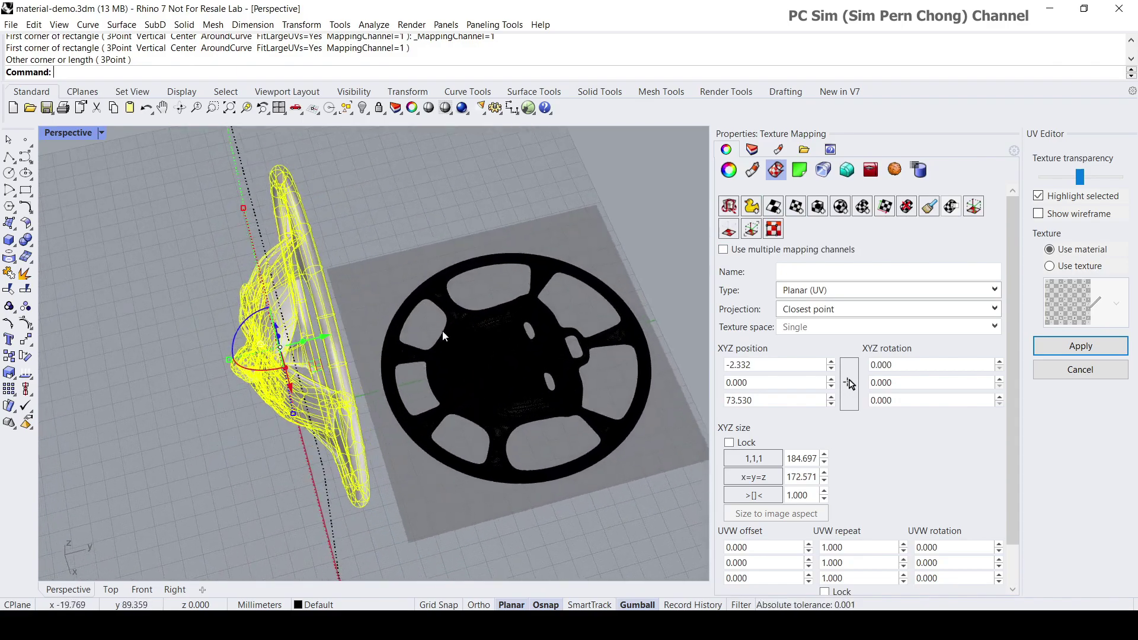
right_click_drag(624, 400, 223, 216)
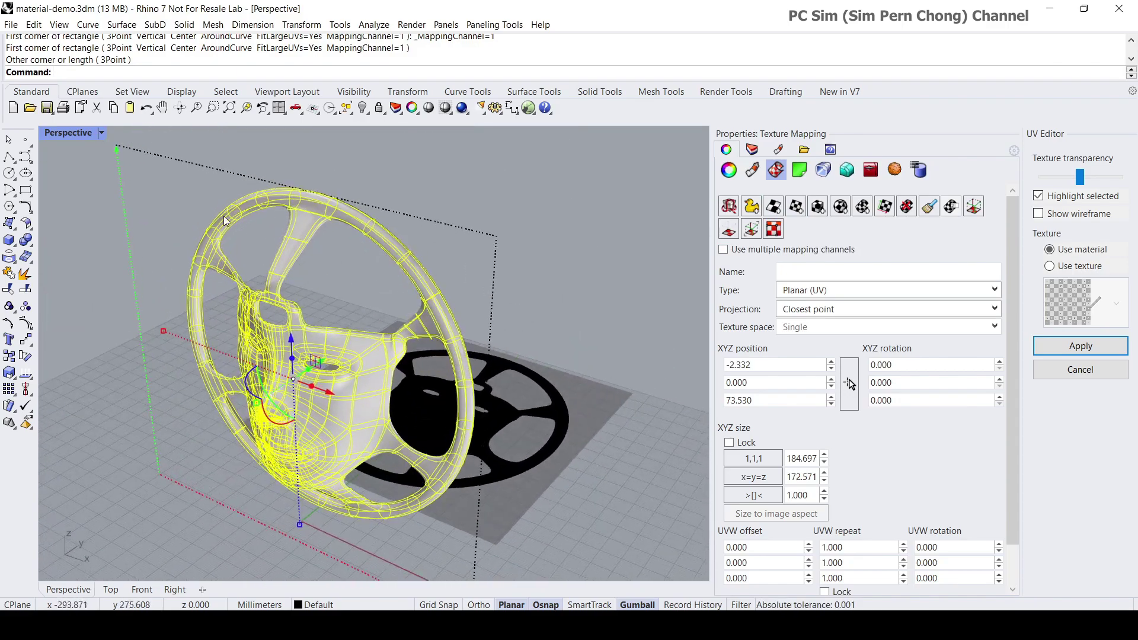
right_click_drag(485, 388, 512, 412)
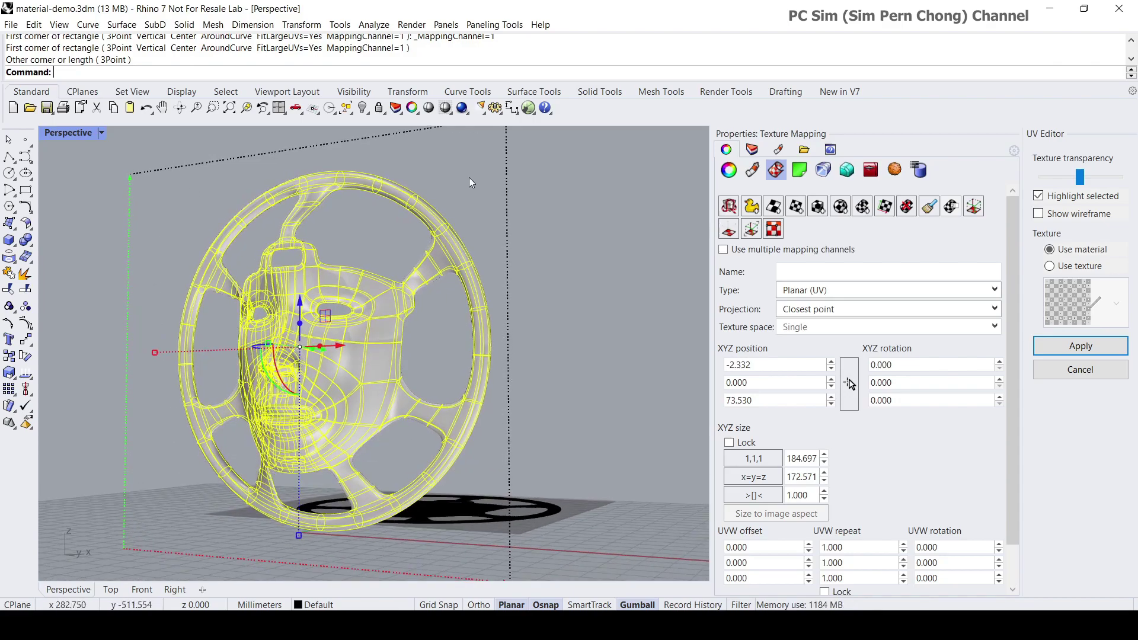
right_click_drag(470, 179, 318, 326)
scroll(546, 383, "up", 5)
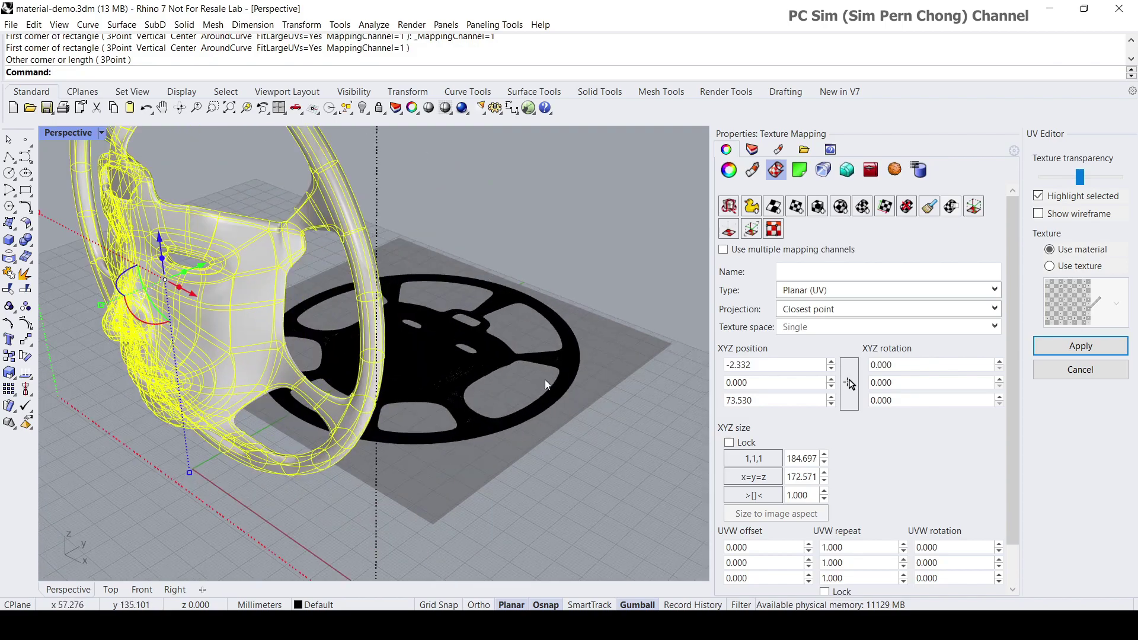
right_click_drag(545, 380, 530, 415)
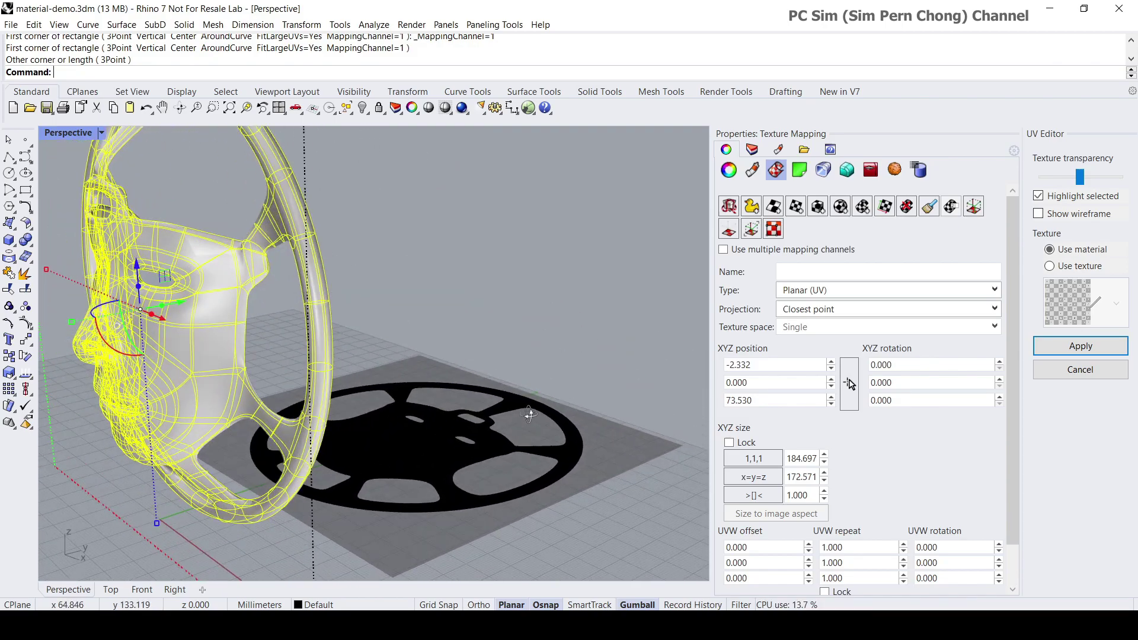
scroll(496, 352, "down", 5)
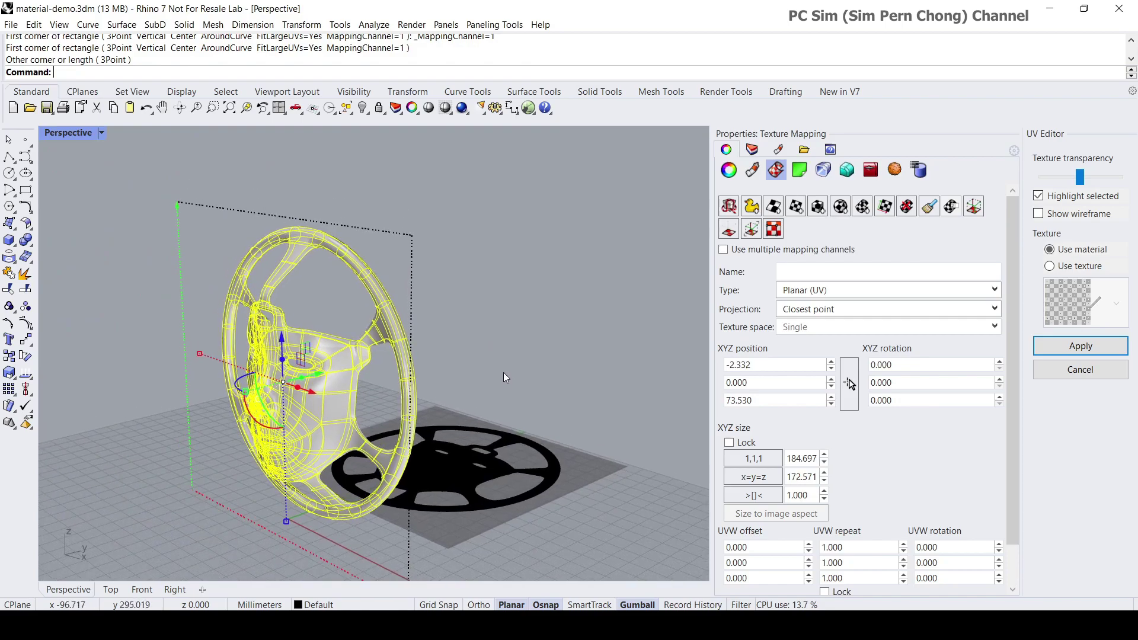
right_click_drag(504, 372, 500, 326)
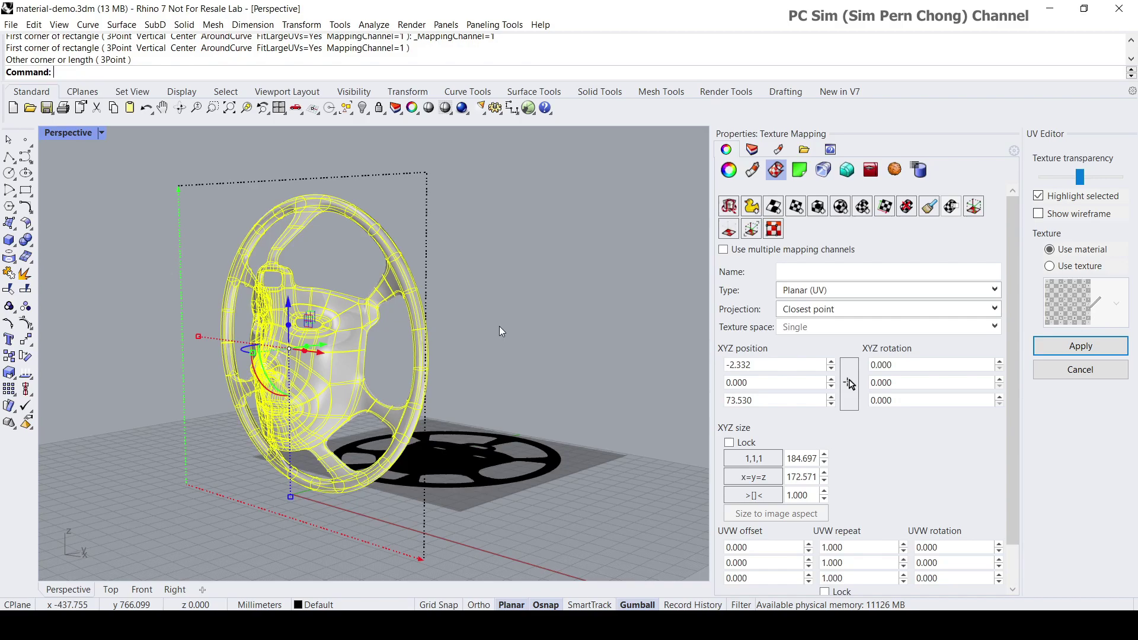
Step: Deselect and reselect the wheel, then turn the view slightly around it
left_click(499, 326)
left_click(363, 345)
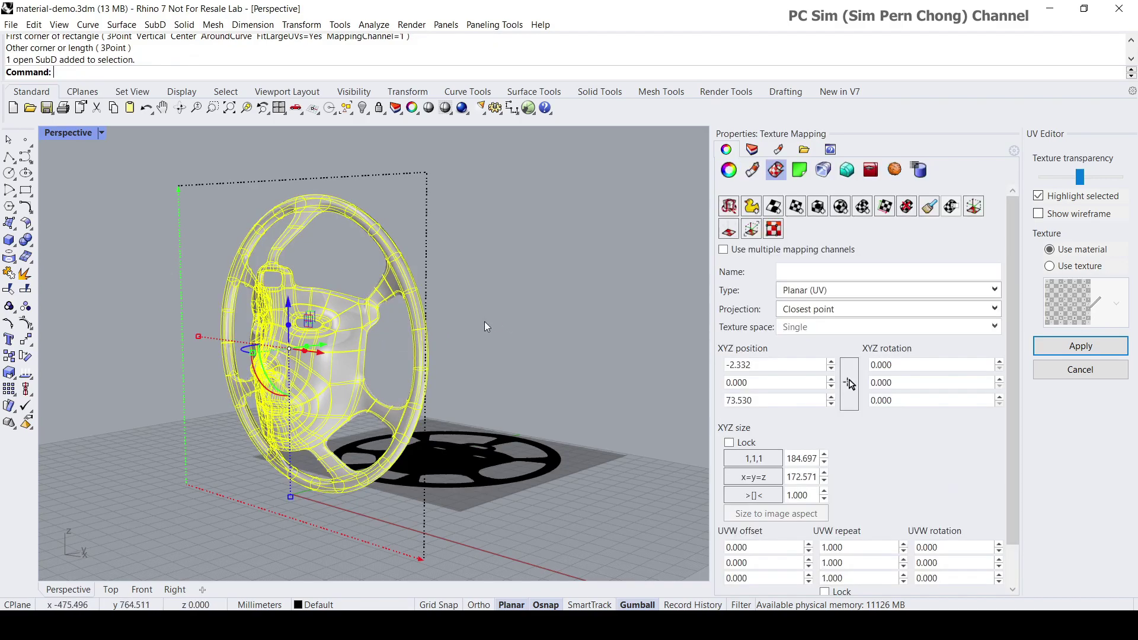
mouse_move(485, 325)
right_mouse_down()
mouse_move(469, 330)
mouse_move(522, 335)
mouse_move(495, 337)
right_mouse_up()
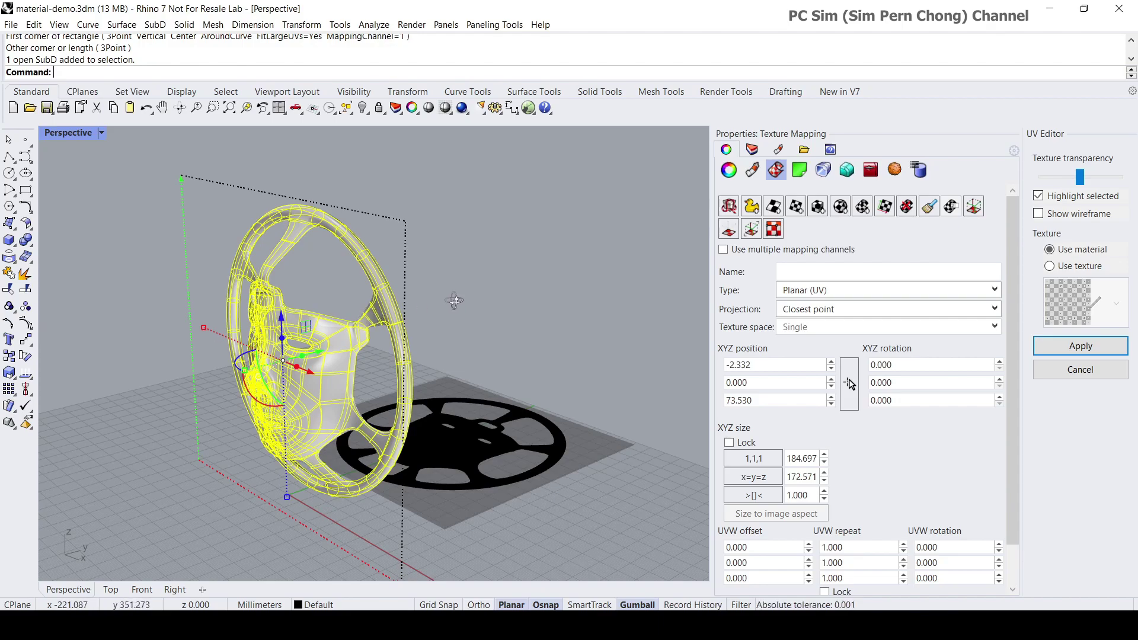
right_click_drag(455, 300, 451, 290)
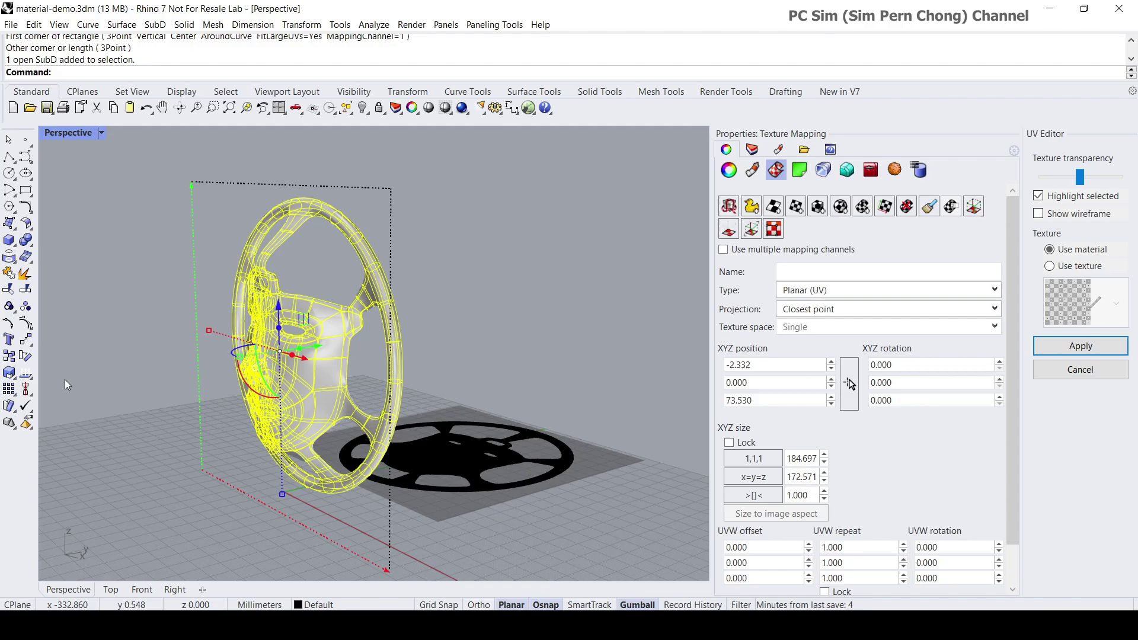
Step: Run Dir on the wheel and reverse all its surface normals with FlipAll
left_click(26, 373)
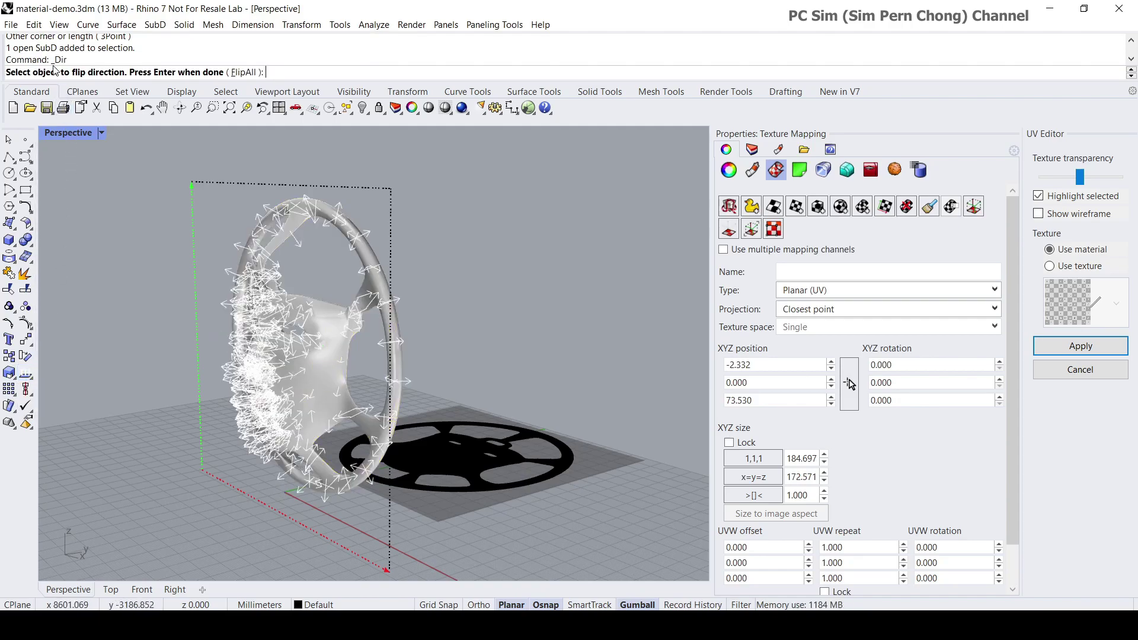
scroll(350, 325, "up", 8)
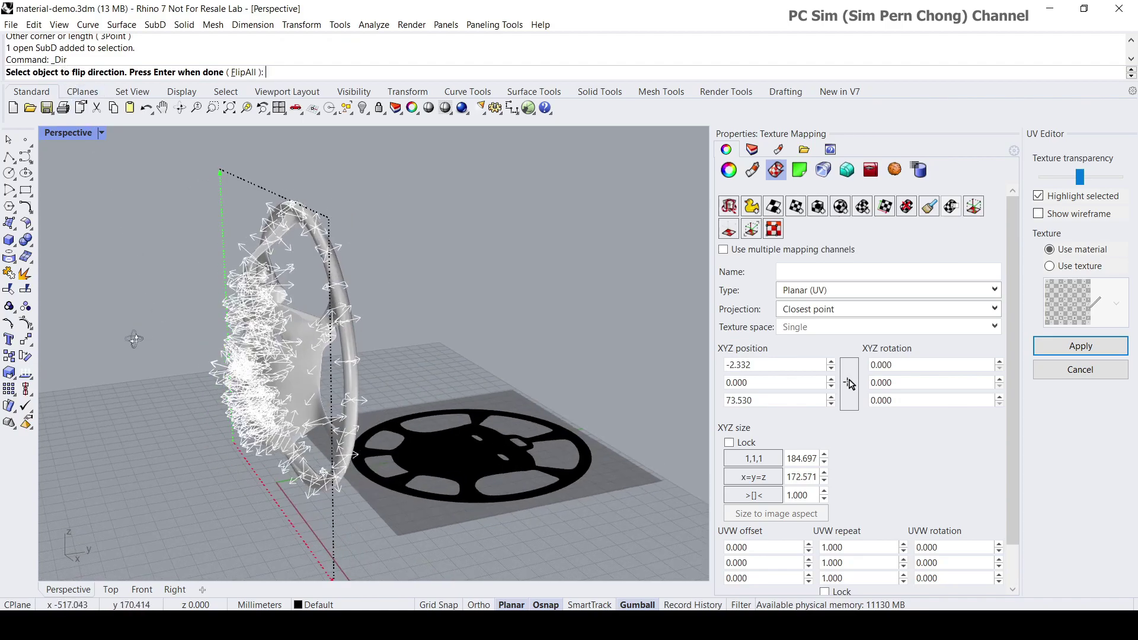
mouse_move(341, 318)
right_mouse_down()
mouse_move(476, 313)
mouse_move(333, 340)
right_mouse_up()
scroll(333, 340, "up", 8)
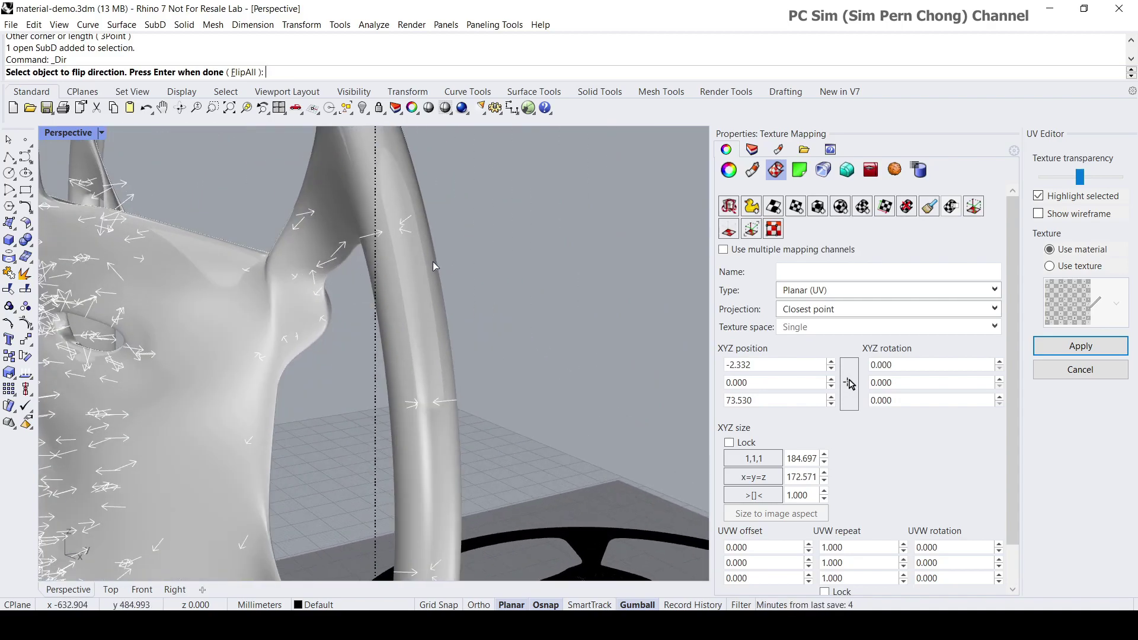
scroll(435, 266, "down", 2)
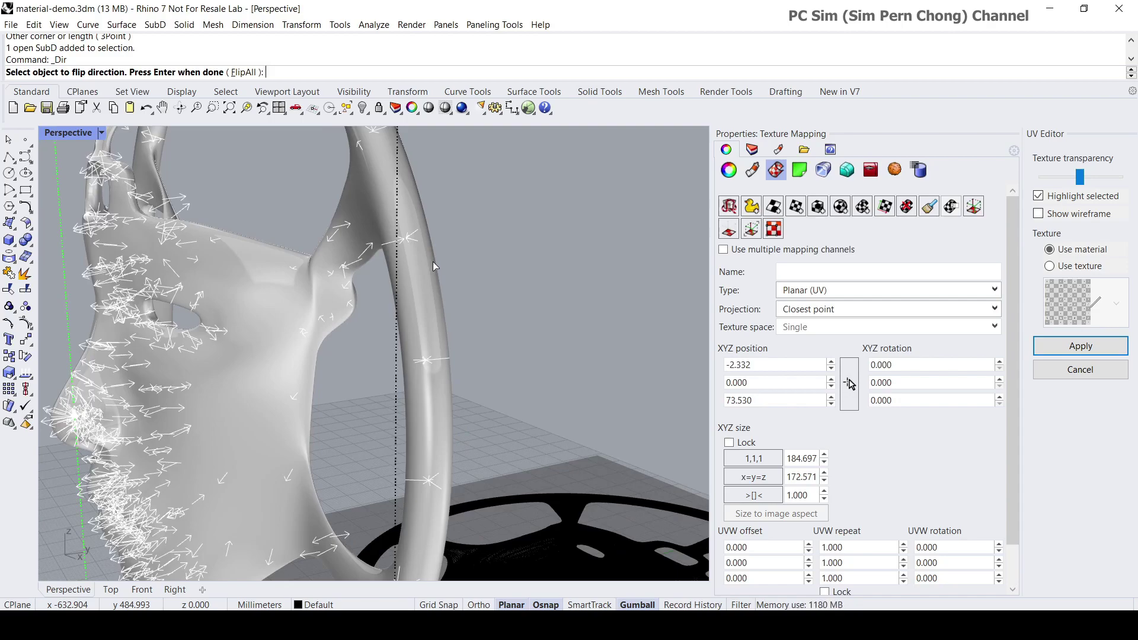
left_click(245, 71)
right_click_drag(583, 261, 543, 300)
key("Return")
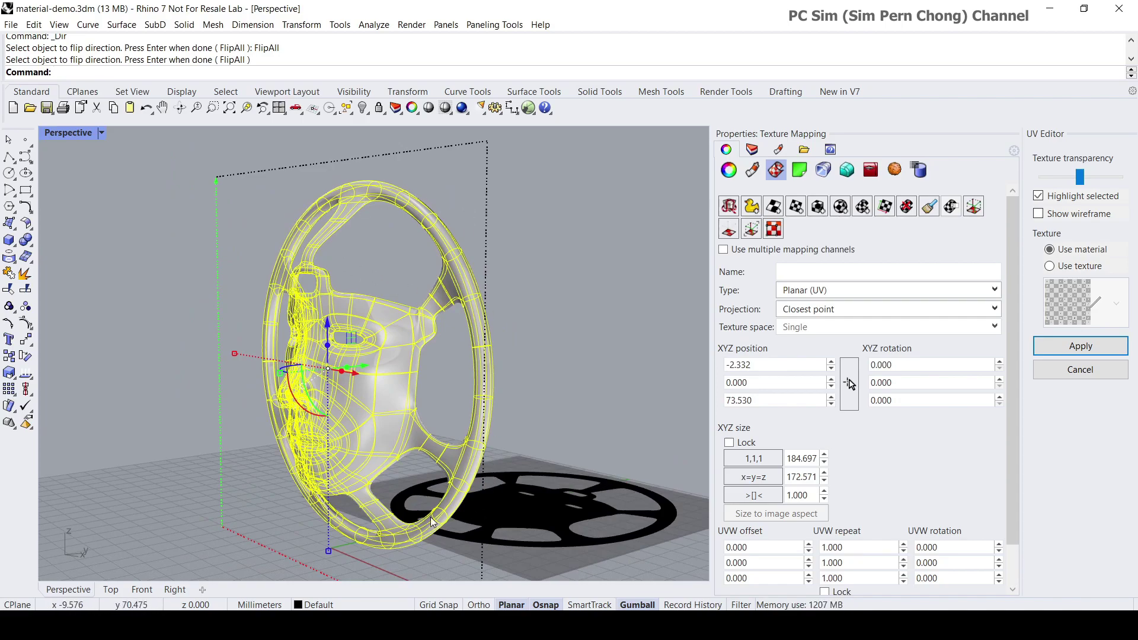
Step: Apply the edited UV layout to the steering wheel in the UV Editor
right_click_drag(379, 273, 451, 306)
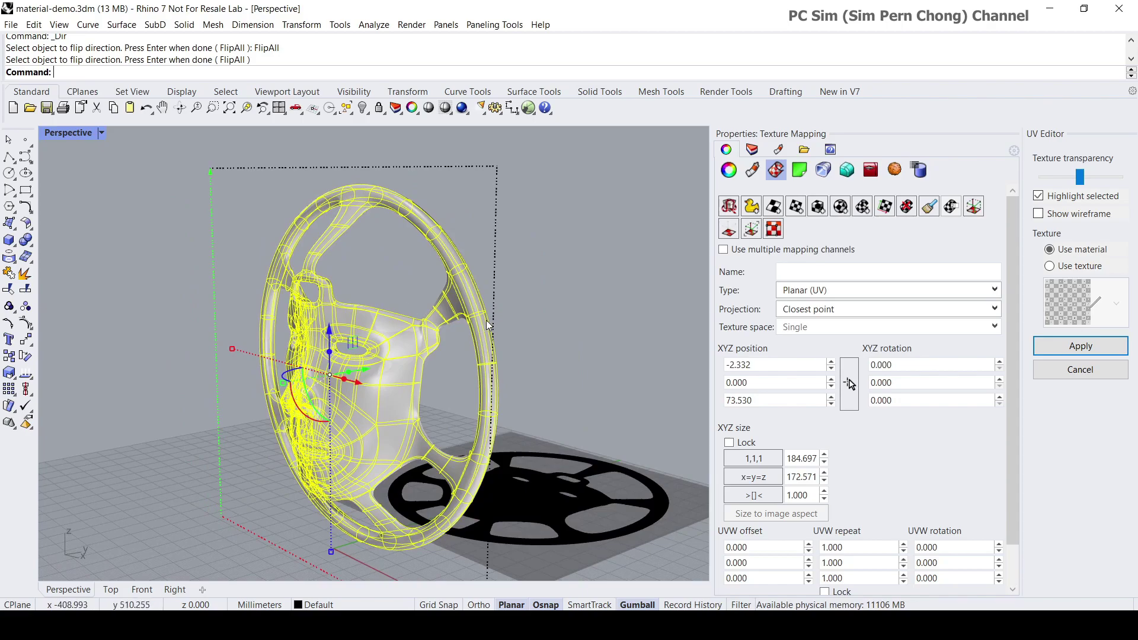
right_click_drag(536, 326, 508, 336, "shift")
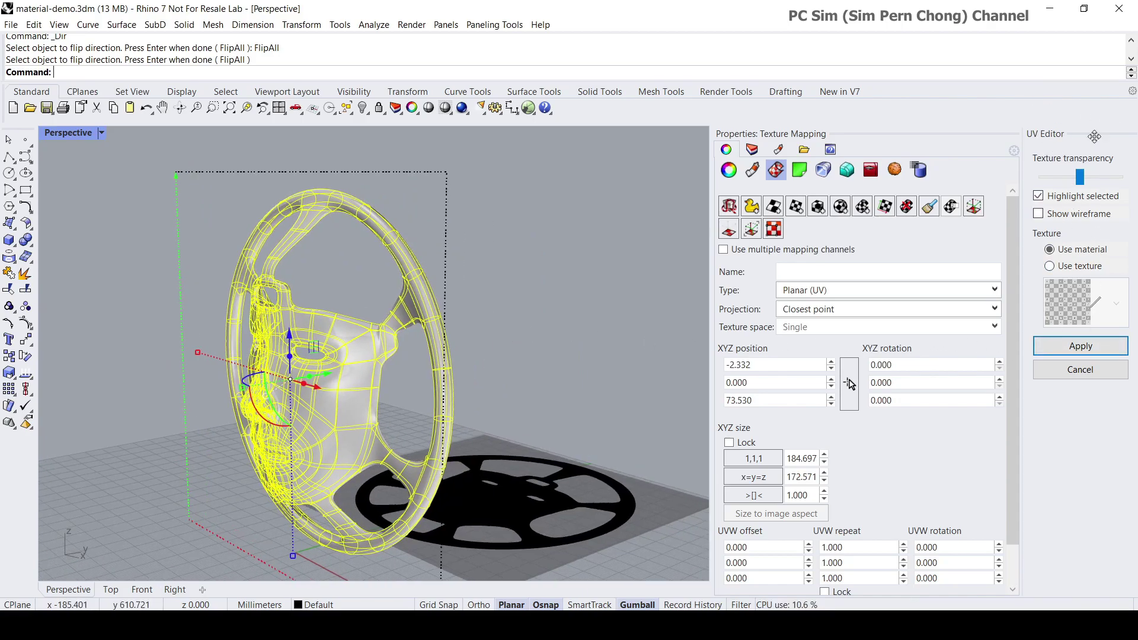
left_click(1081, 347)
Step: Select the wheel's mapping widget, hide it with Hide Mapping, and reselect the wheel
right_click_drag(550, 433, 602, 360)
scroll(557, 396, "up", 3)
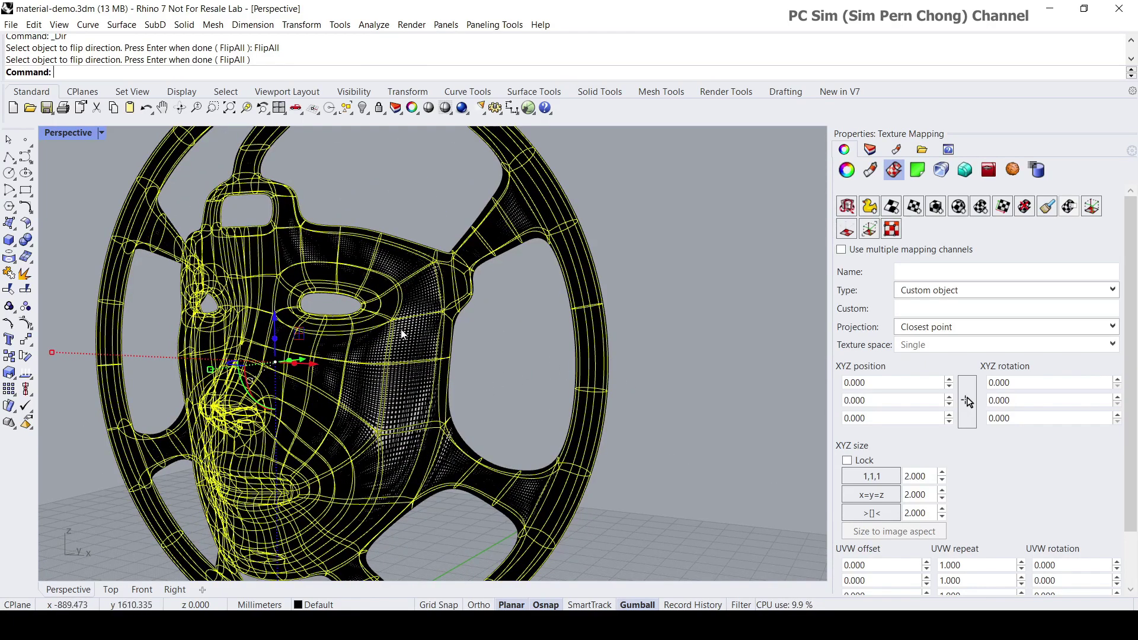
scroll(484, 351, "down", 2)
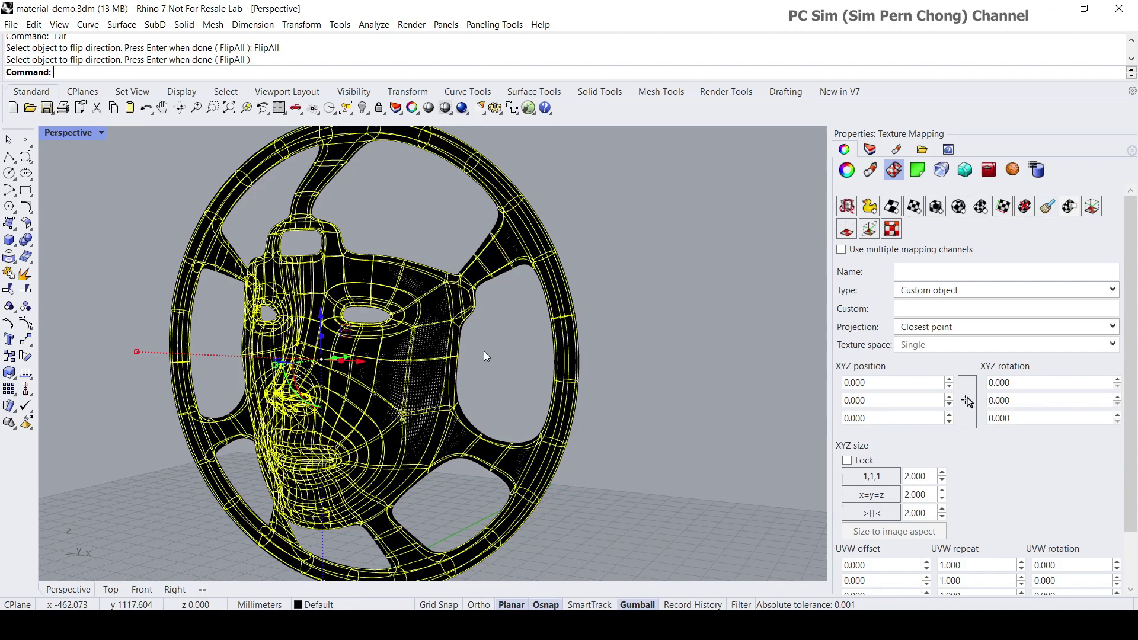
right_click_drag(483, 351, 490, 361)
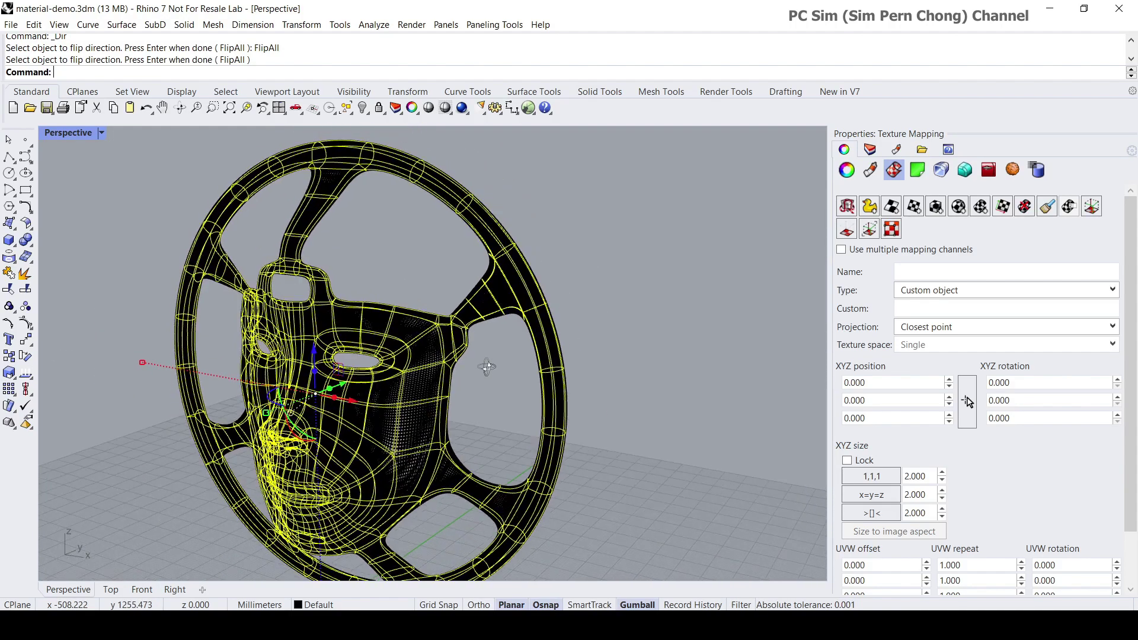
left_click(428, 390)
left_click(473, 425)
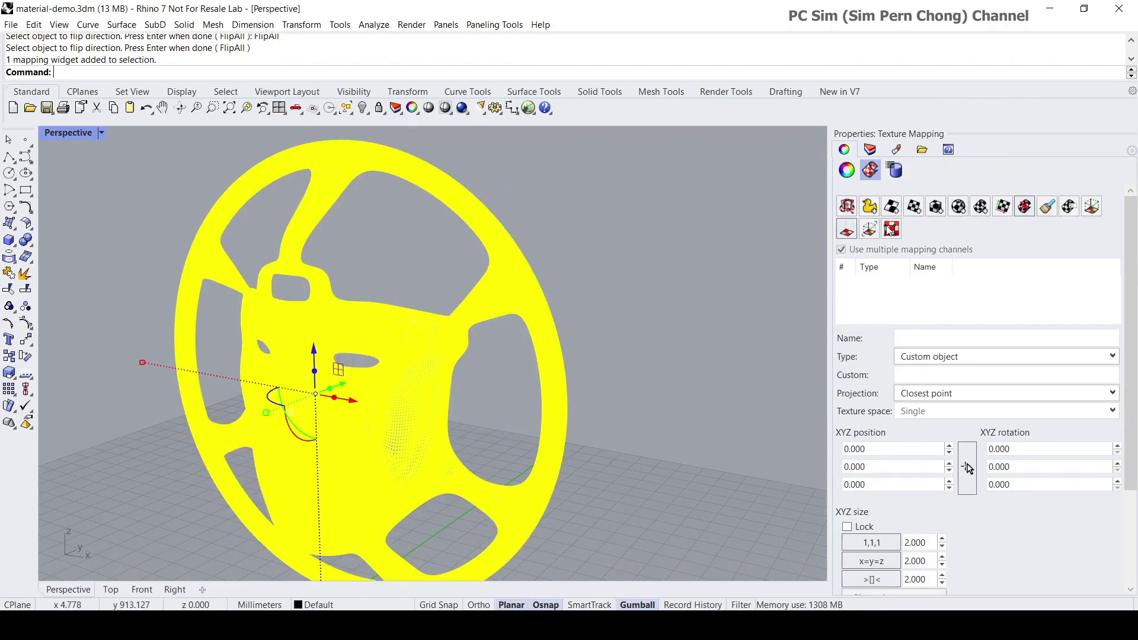
left_click(846, 231)
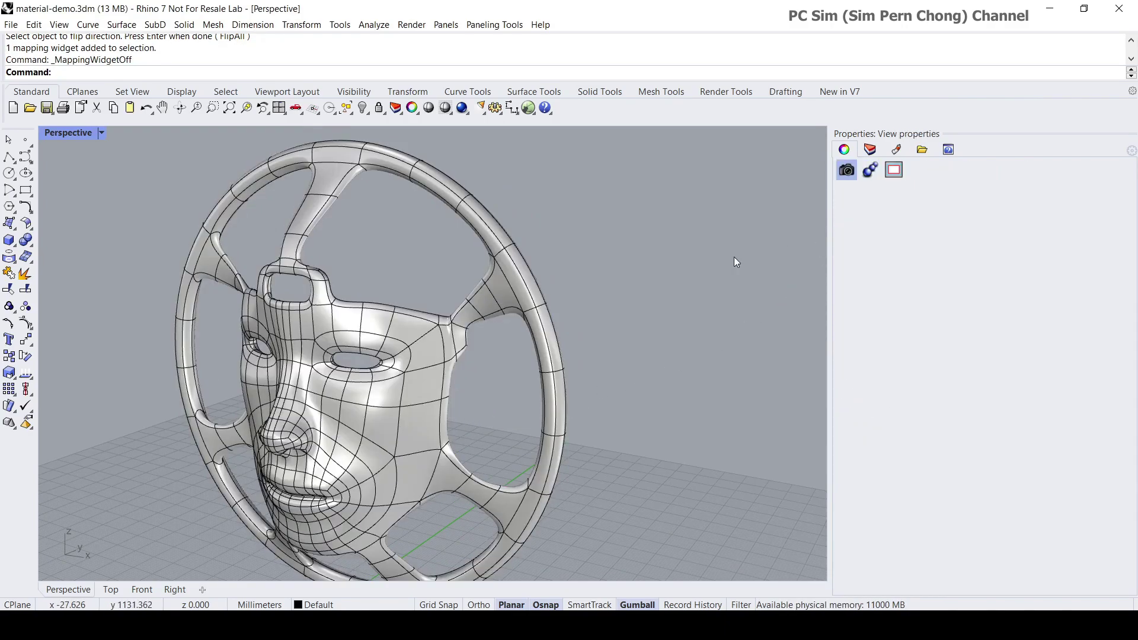
right_click_drag(609, 296, 332, 356)
left_click(484, 382)
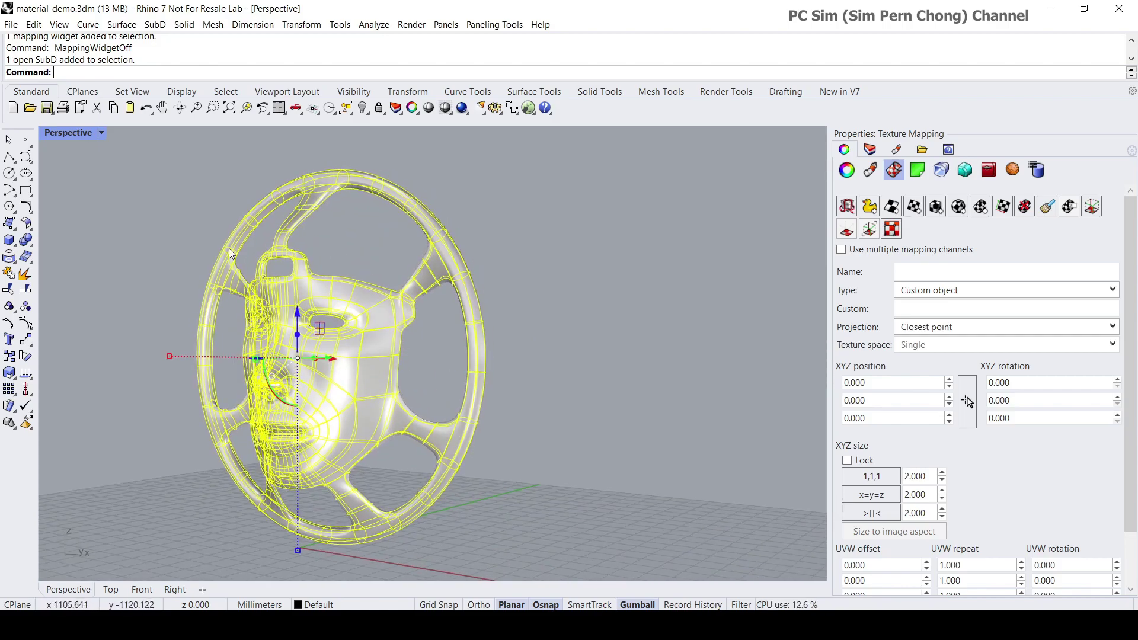
Step: Export the selected wheel as OBJ file demo.obj with polygon mesh objects
left_click(12, 25)
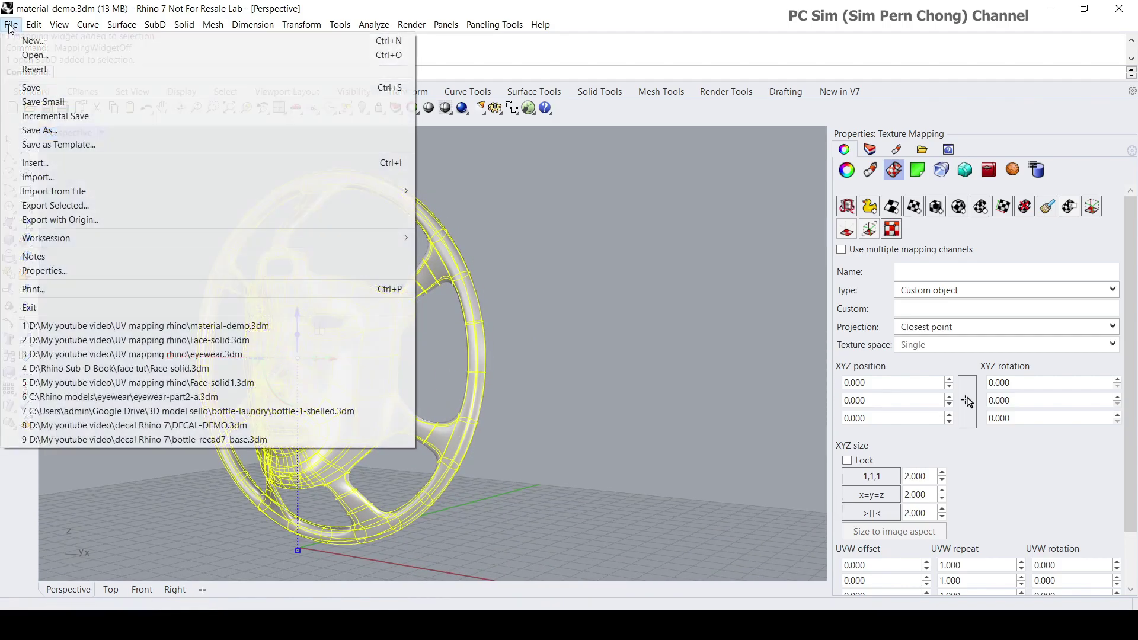
left_click(63, 205)
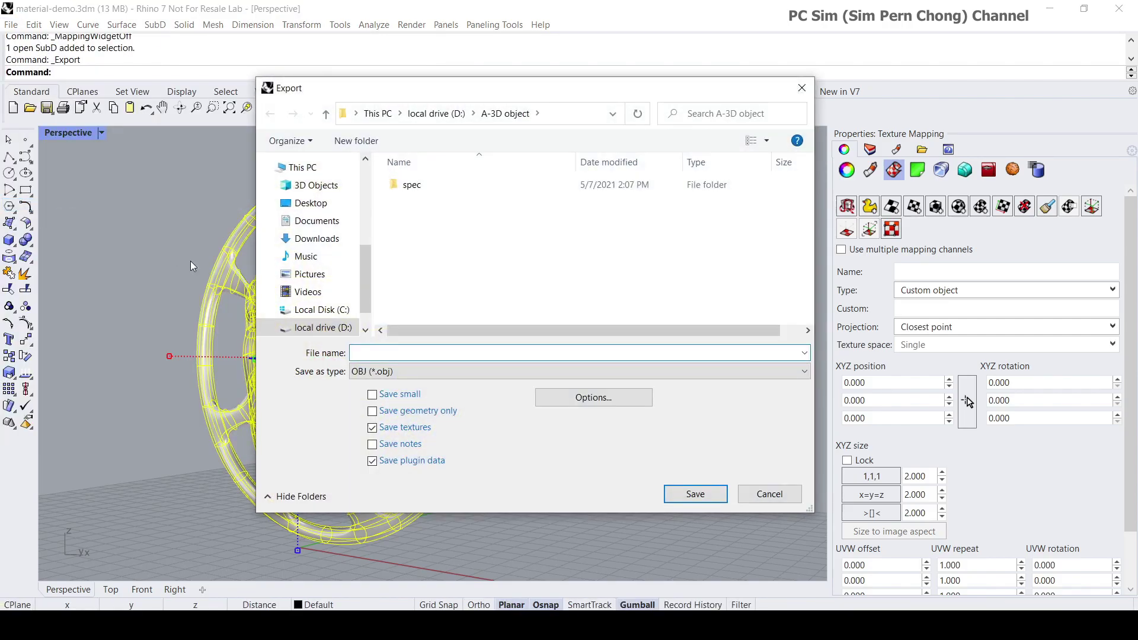
left_click(379, 371)
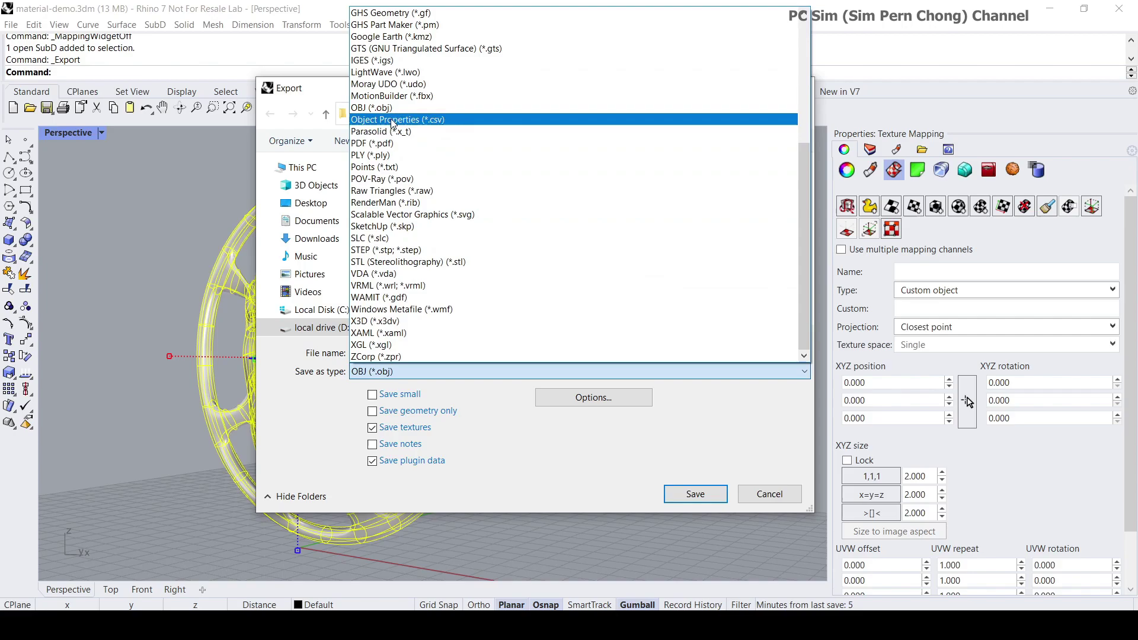
key("Escape")
left_click(374, 352)
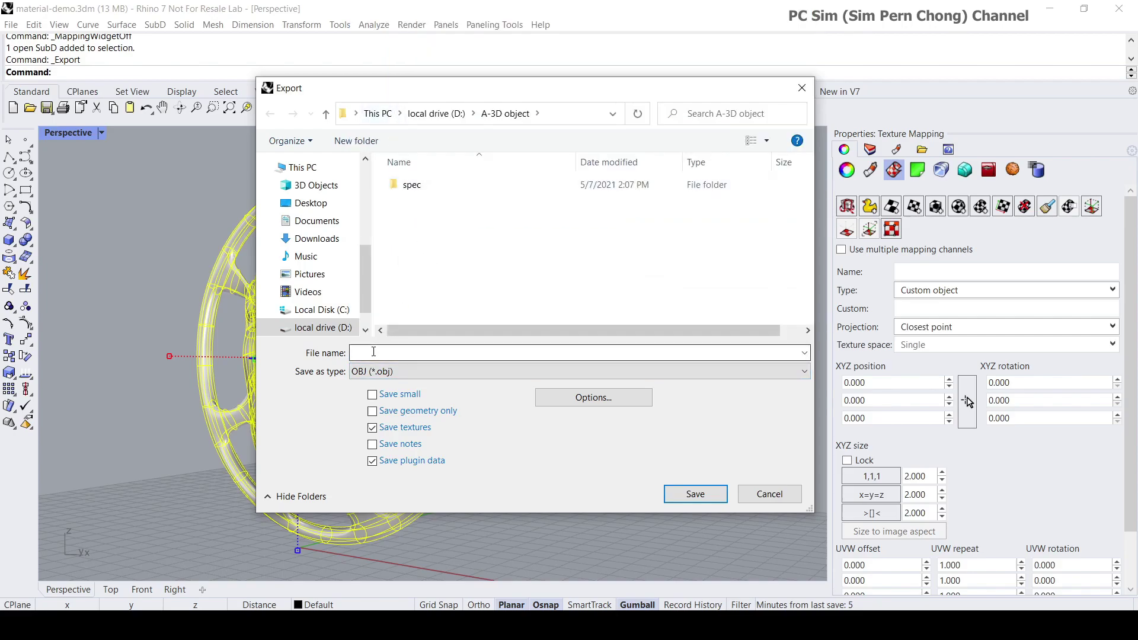
left_click(373, 352)
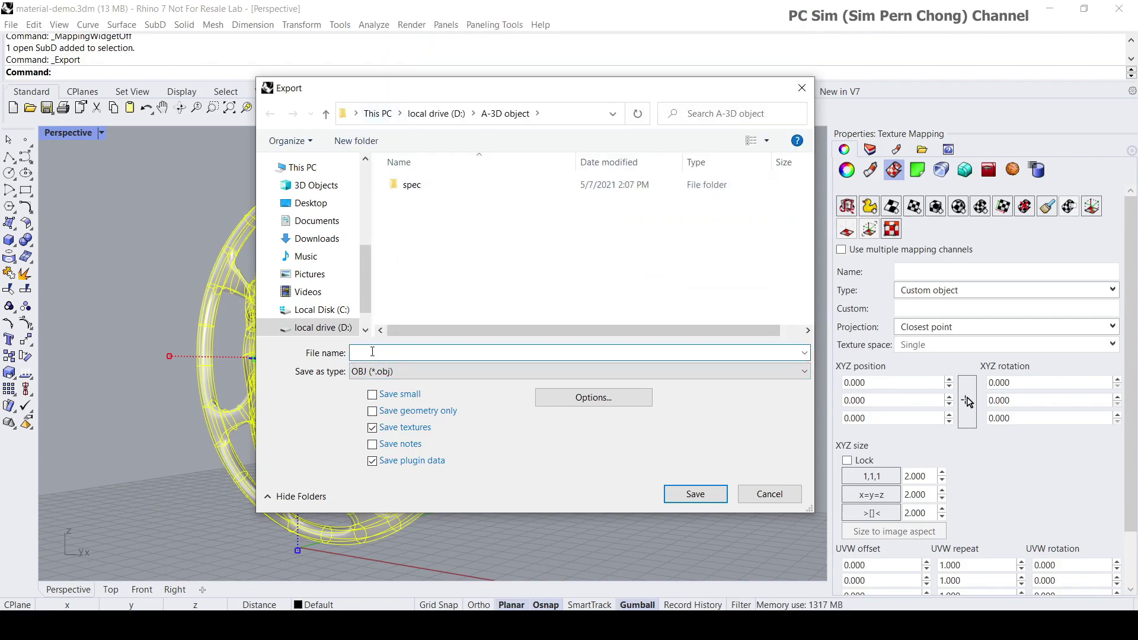
type("demo")
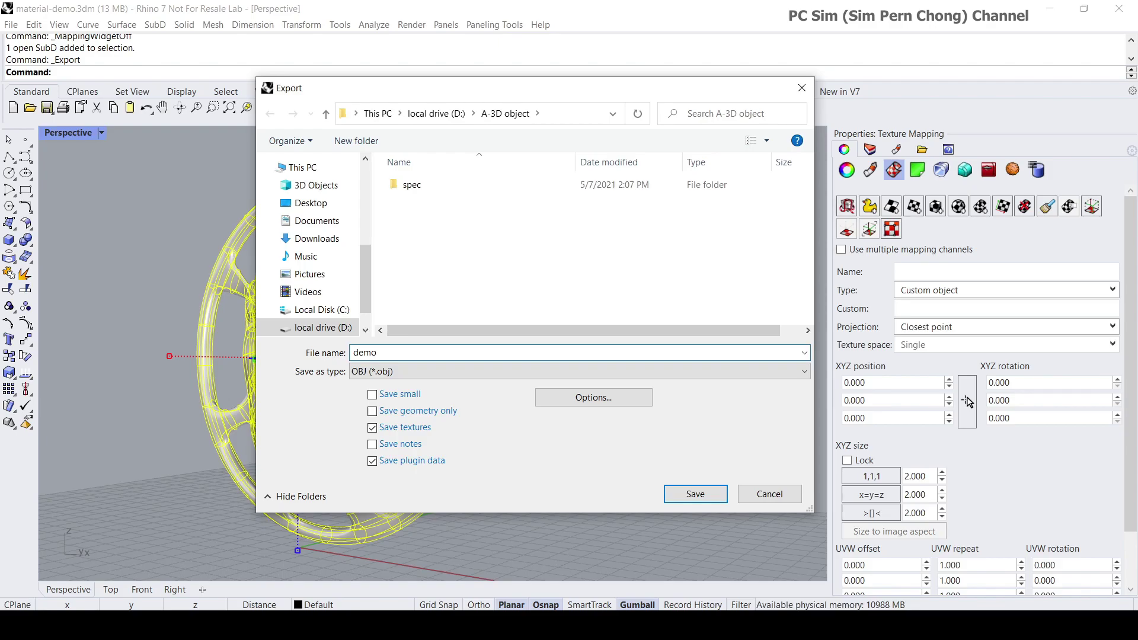
left_click(683, 494)
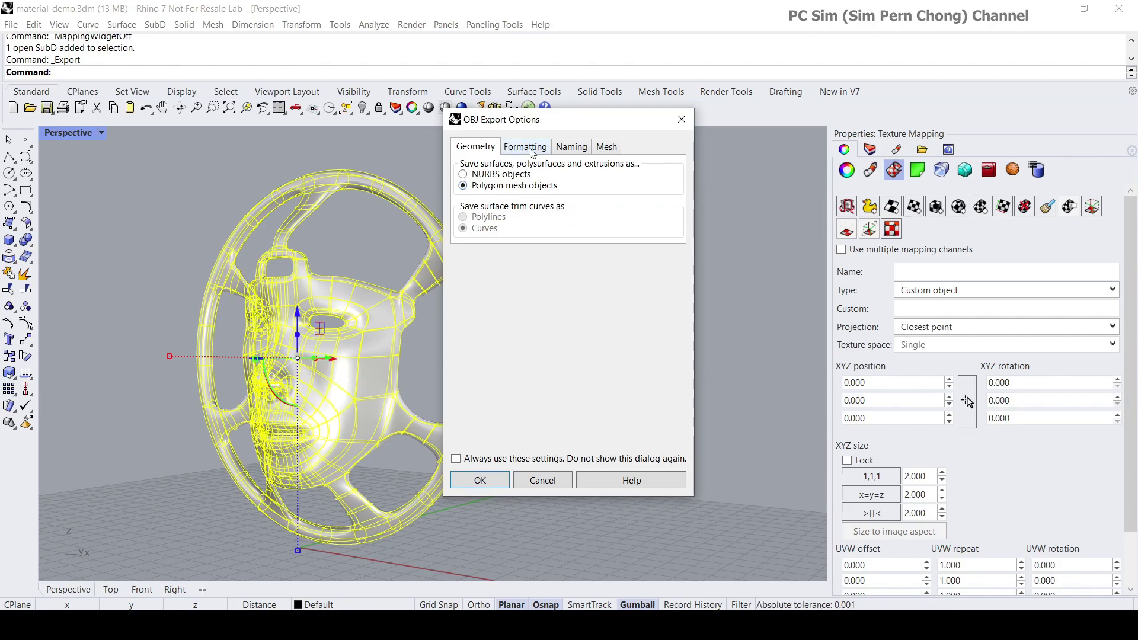
left_click(492, 482)
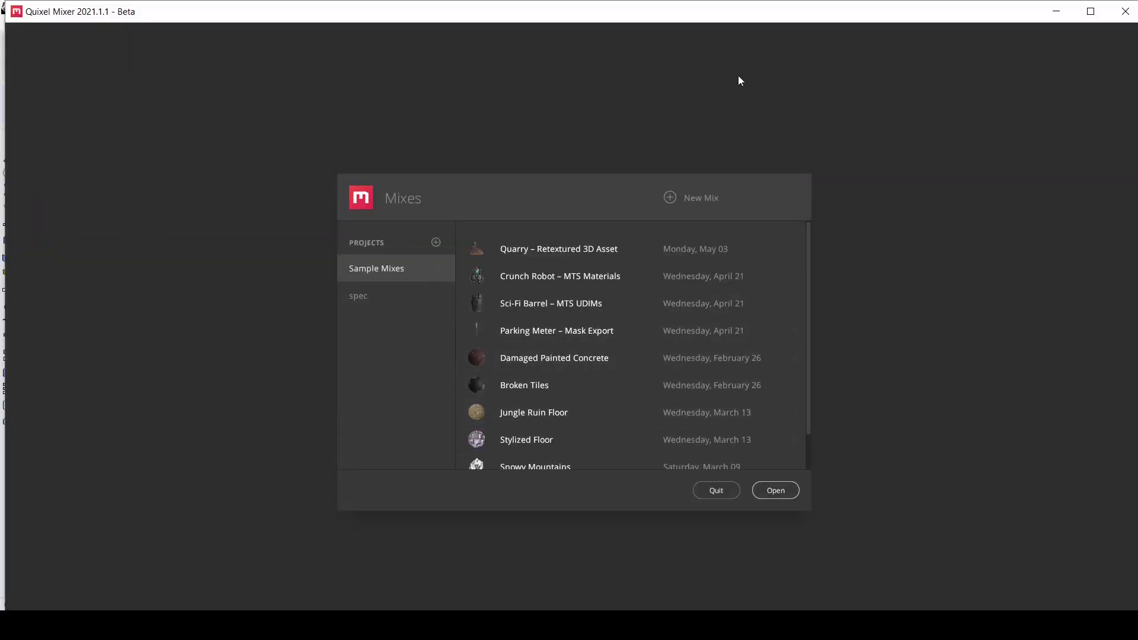
Step: Maximize the Quixel Mixer window and reposition the Mixes window
left_click(1091, 18)
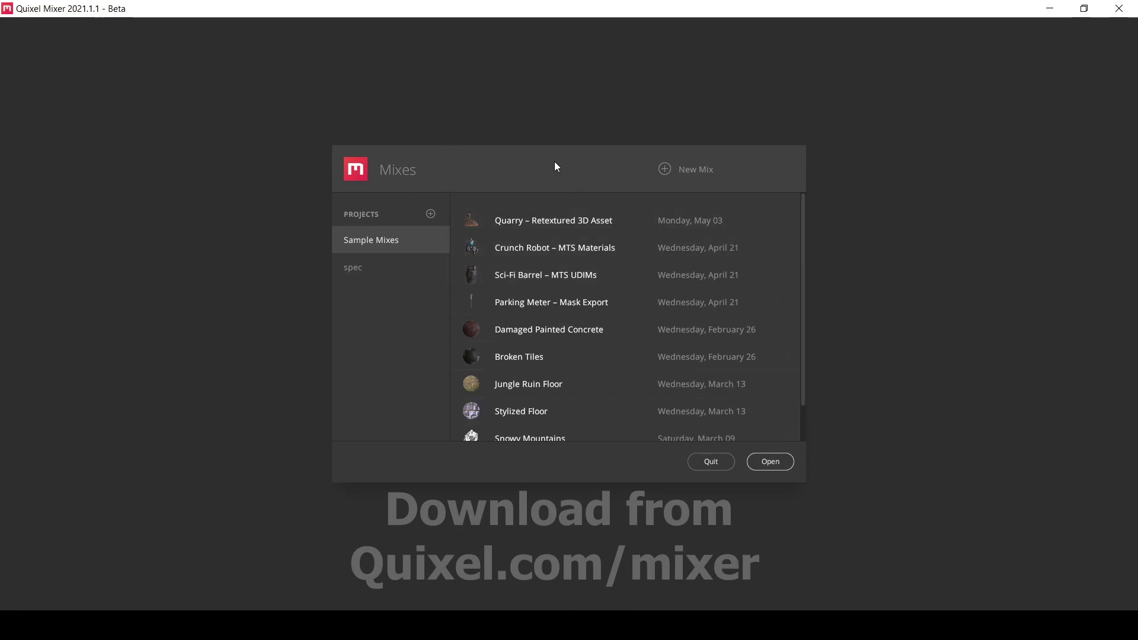
left_click_drag(554, 161, 542, 141)
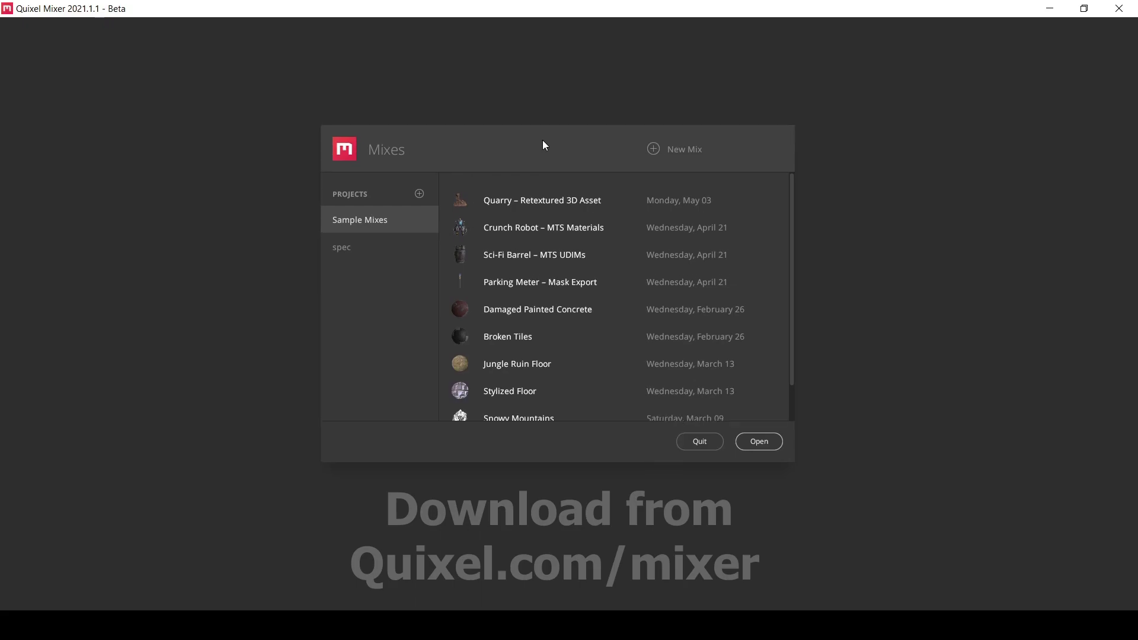
left_click_drag(542, 140, 538, 147)
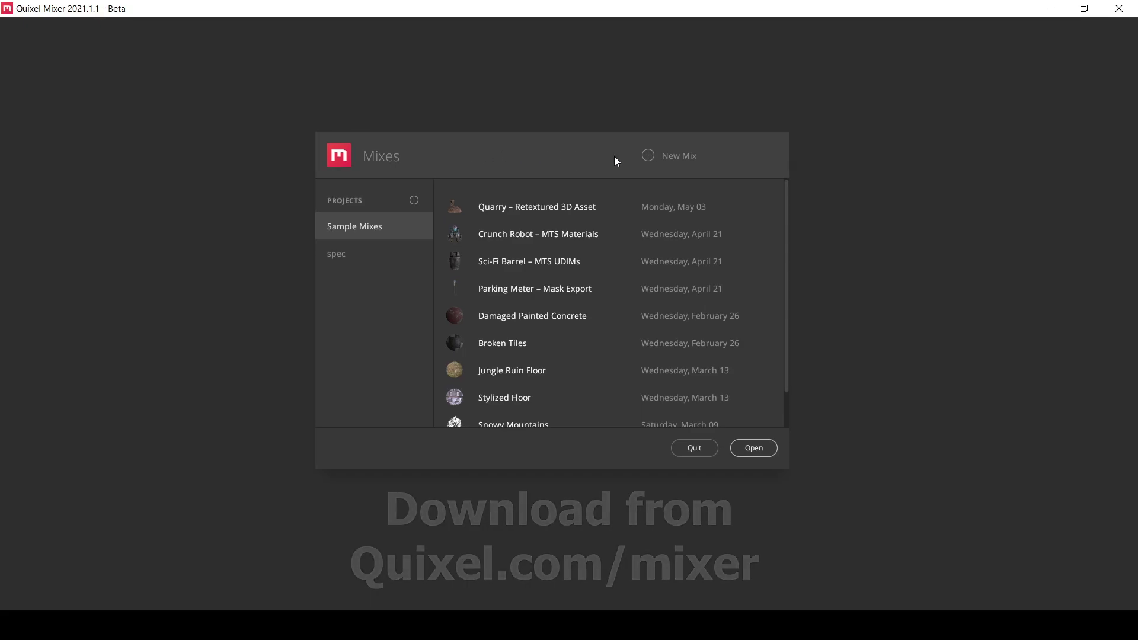
Step: Create a new mix named Untitled at 1024 px working resolution
left_click(650, 155)
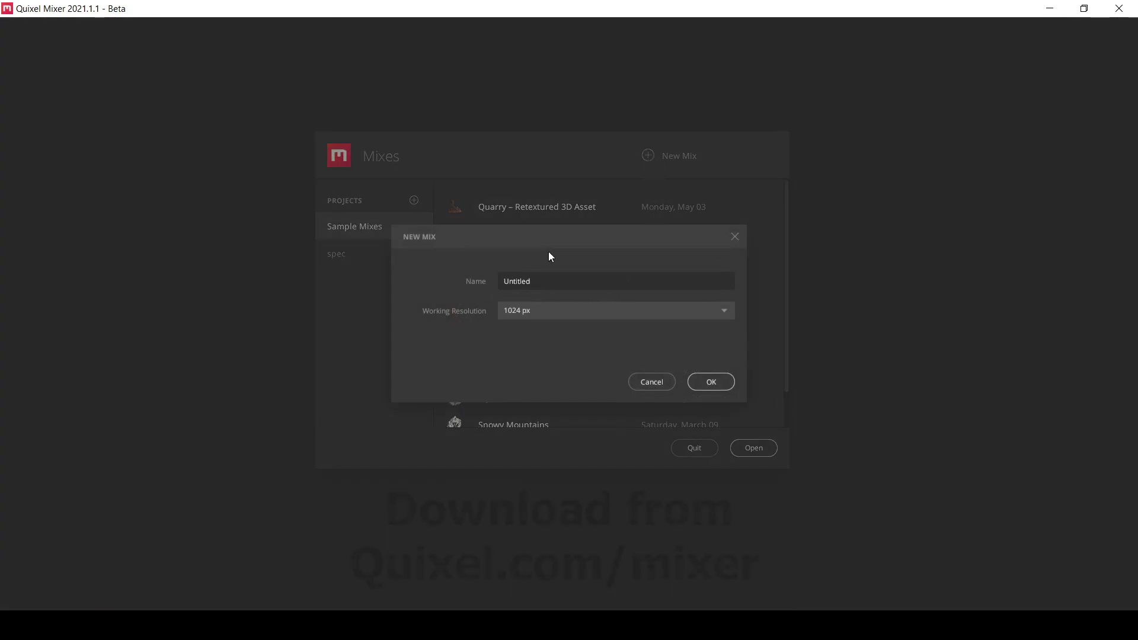
left_click(549, 315)
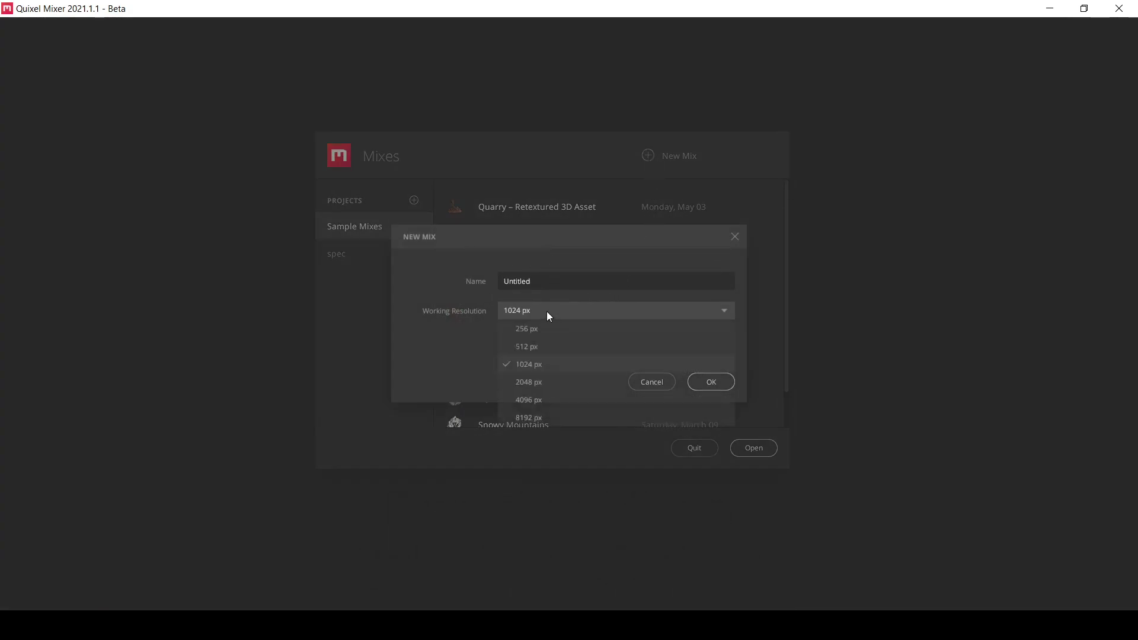
left_click(532, 368)
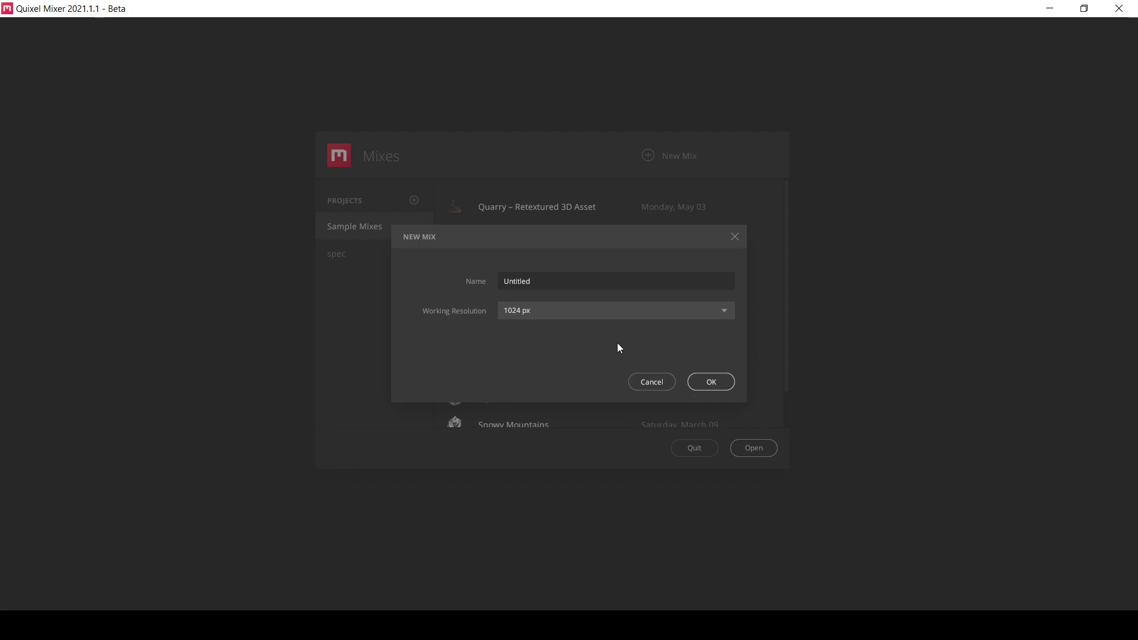
left_click(708, 382)
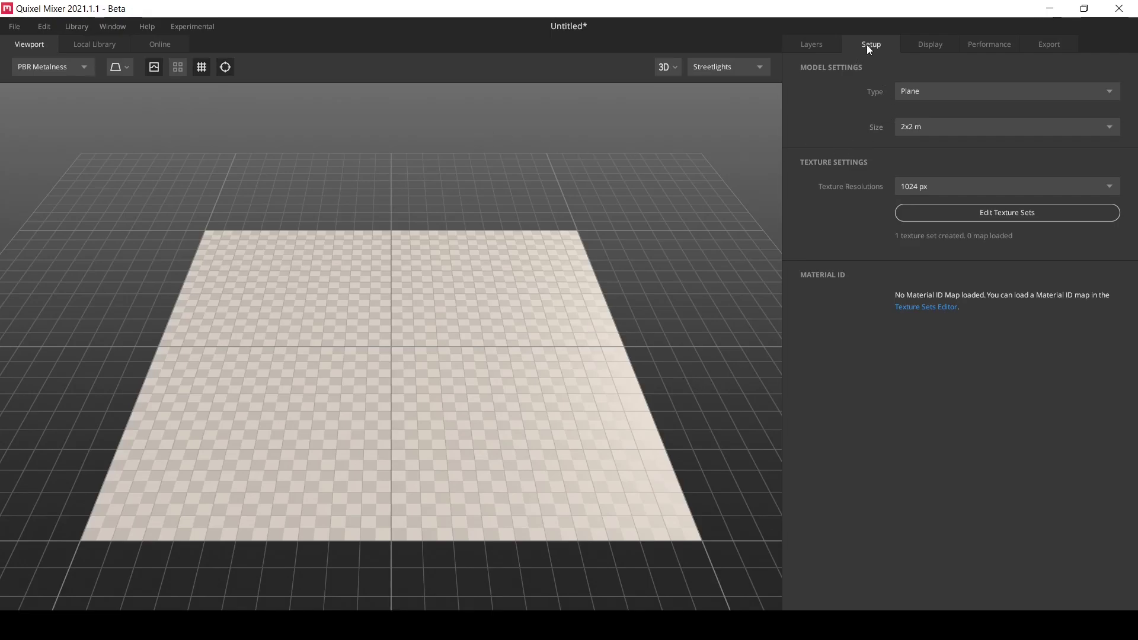
Step: Set Model Type to Custom Model and load demo.obj as the mix's model
left_click(965, 91)
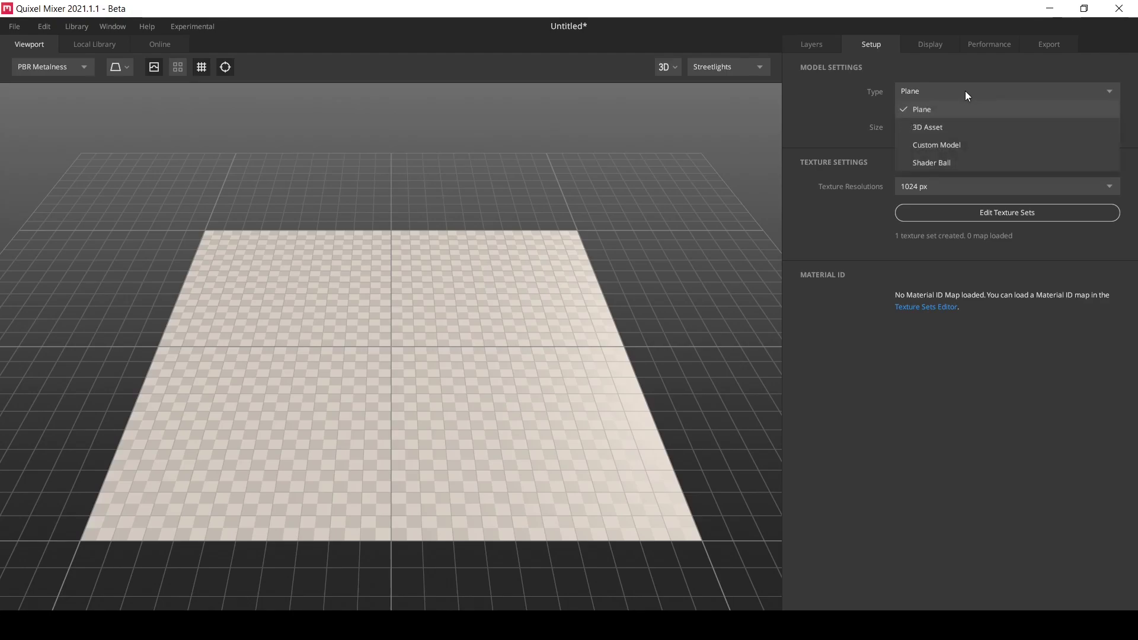
left_click(941, 148)
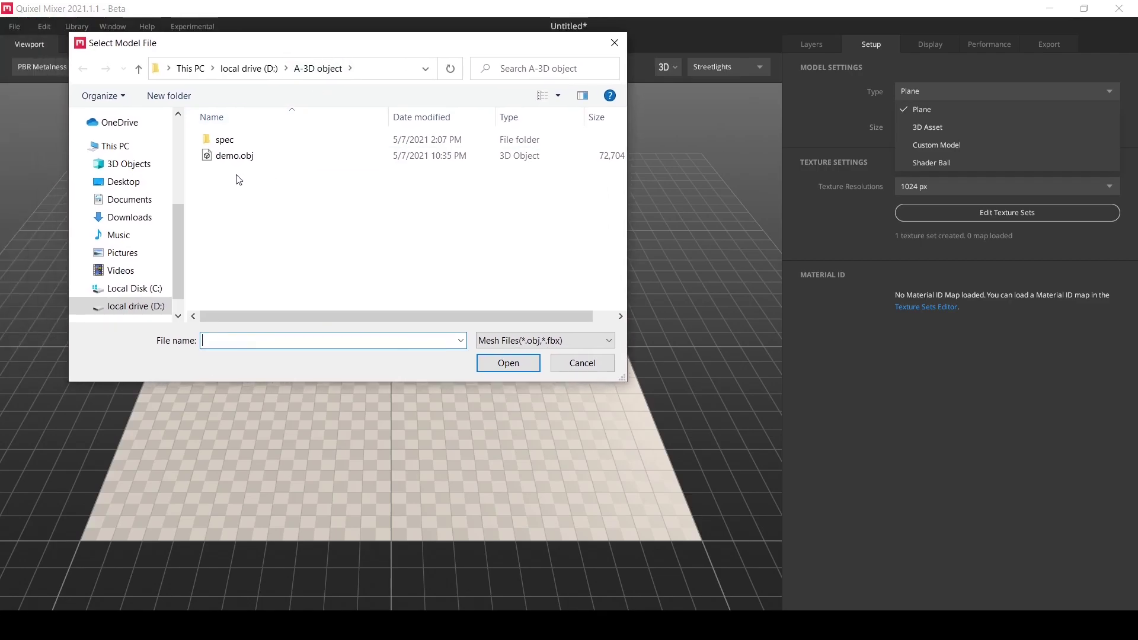
left_click(228, 158)
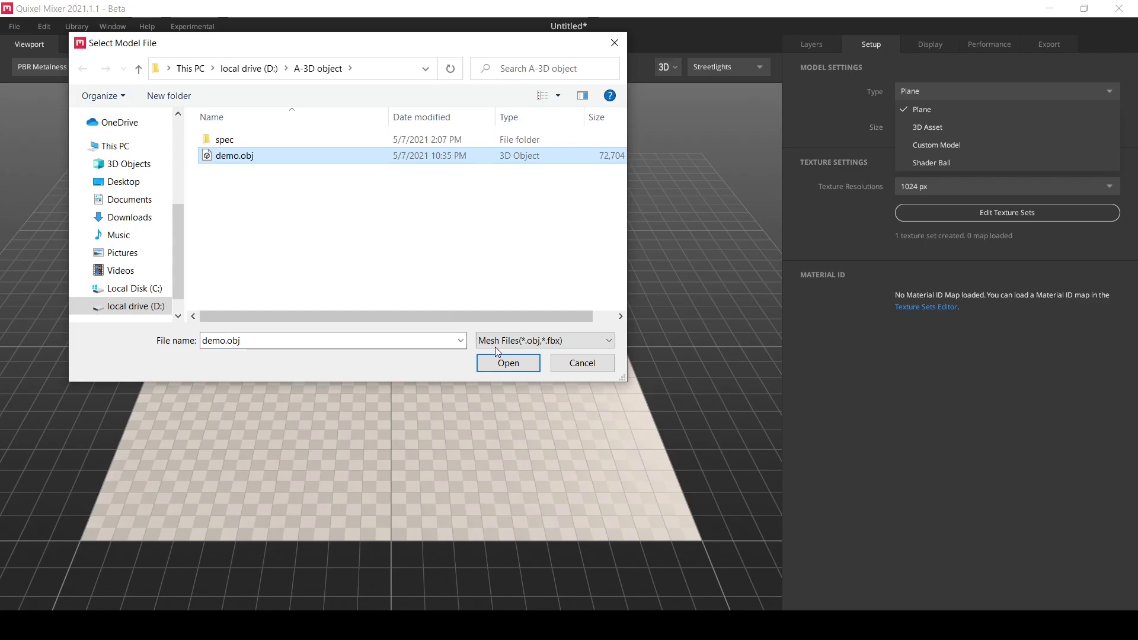
left_click(505, 363)
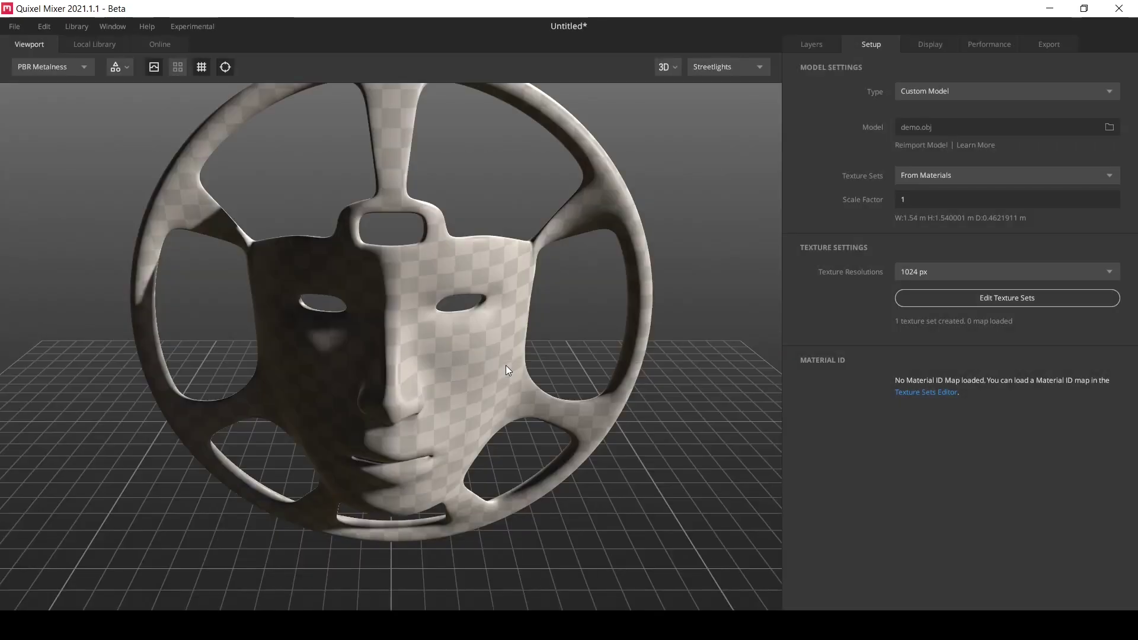
scroll(538, 341, "down", 2)
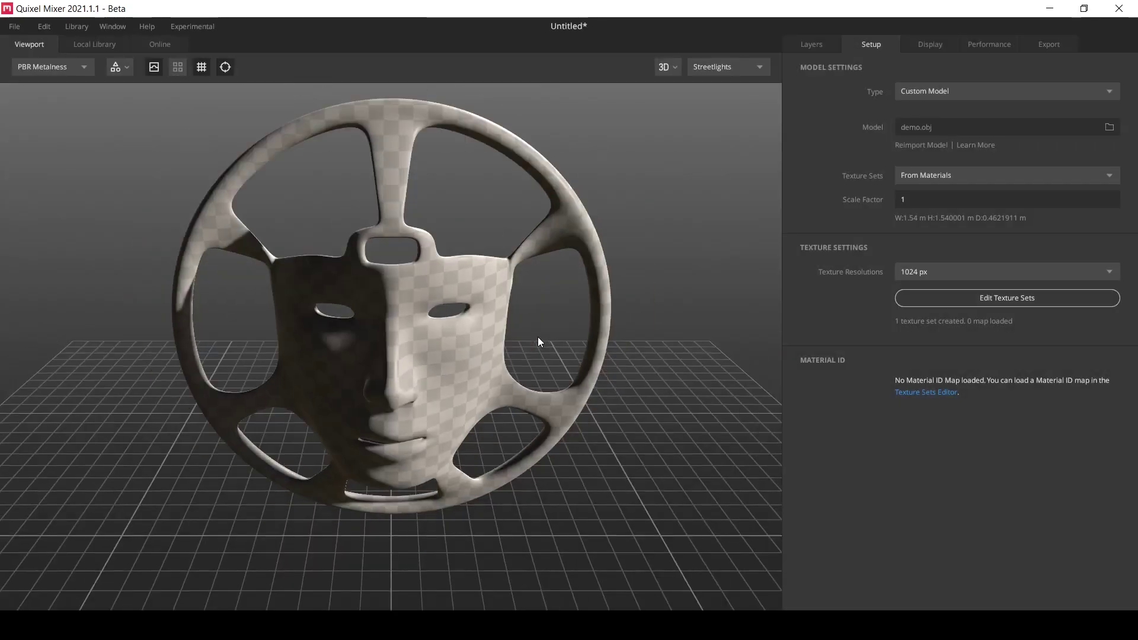
mouse_move(543, 337)
left_mouse_down()
mouse_move(571, 374)
mouse_move(559, 358)
left_mouse_up()
Step: Apply Brushed Steel from the Local Library's Metal category to the wheel
scroll(589, 359, "up", 3)
scroll(584, 361, "down", 1)
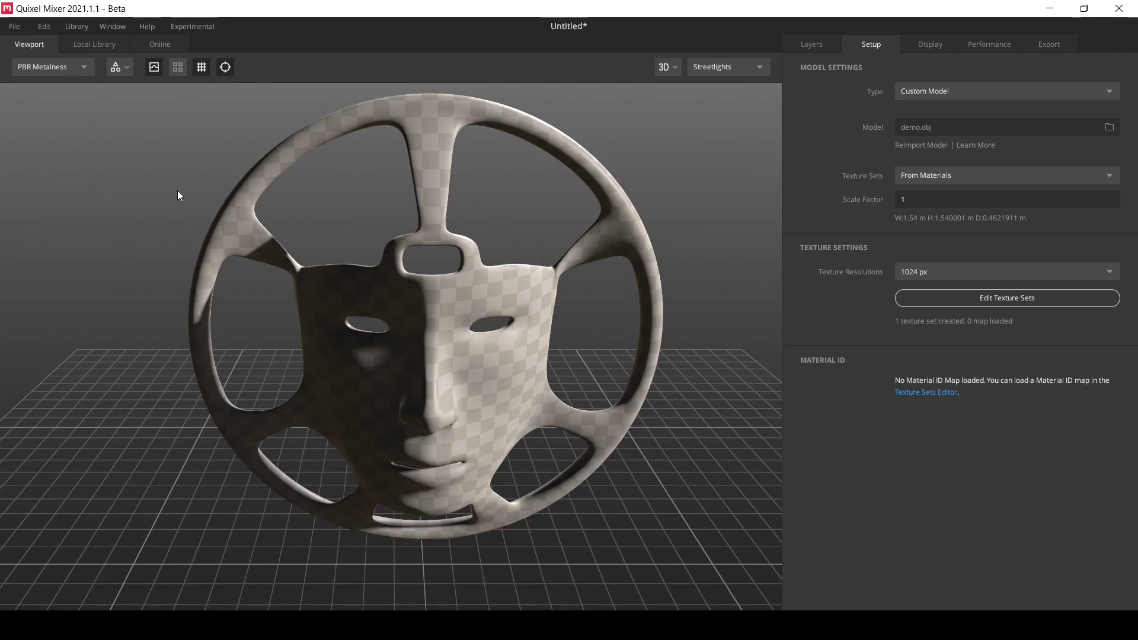
scroll(355, 215, "down", 2)
scroll(340, 229, "up", 4)
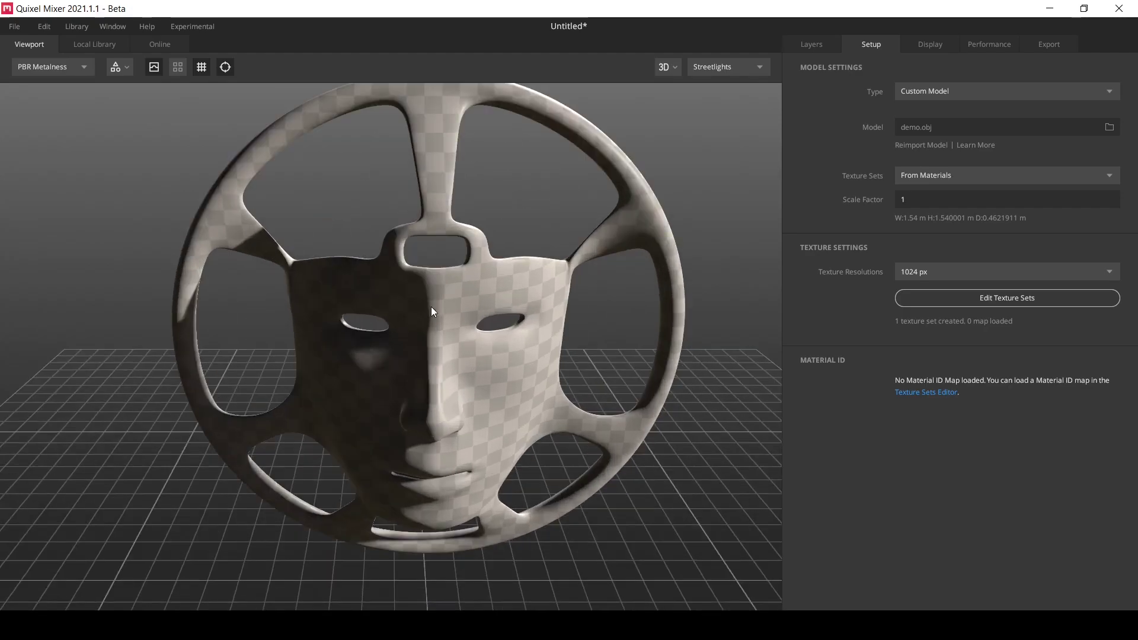
left_click(84, 45)
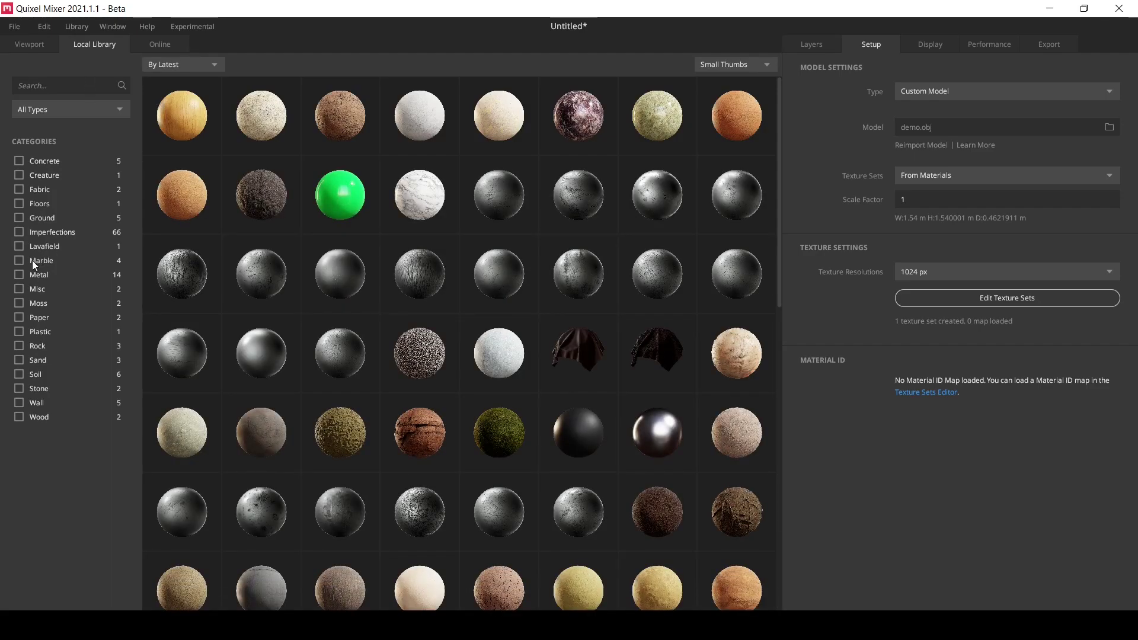
left_click(19, 275)
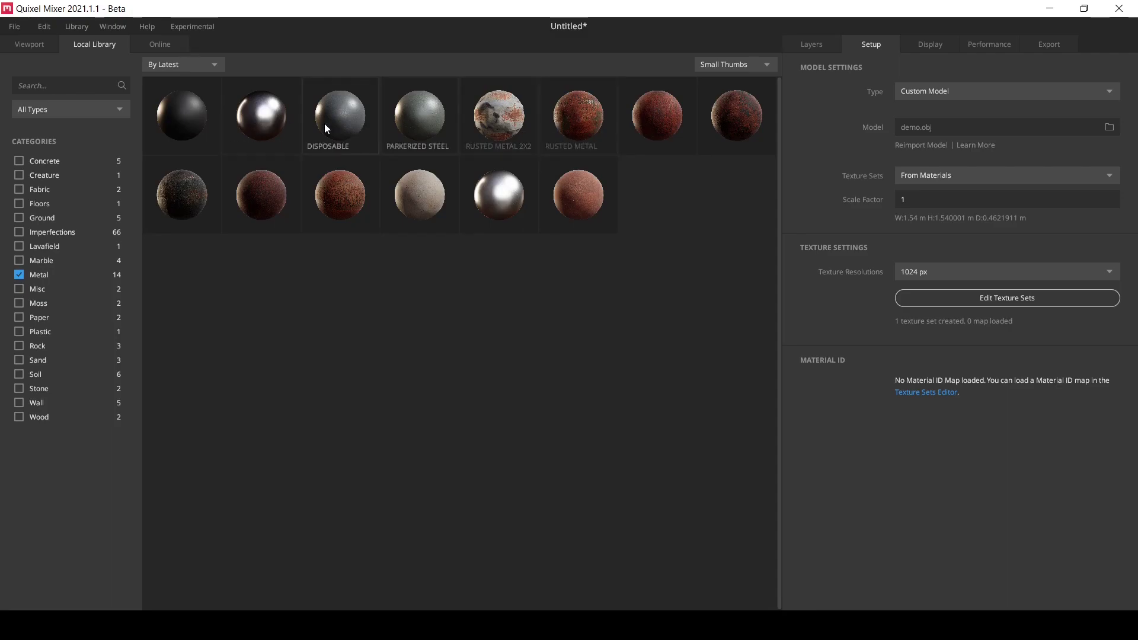
left_click(269, 116)
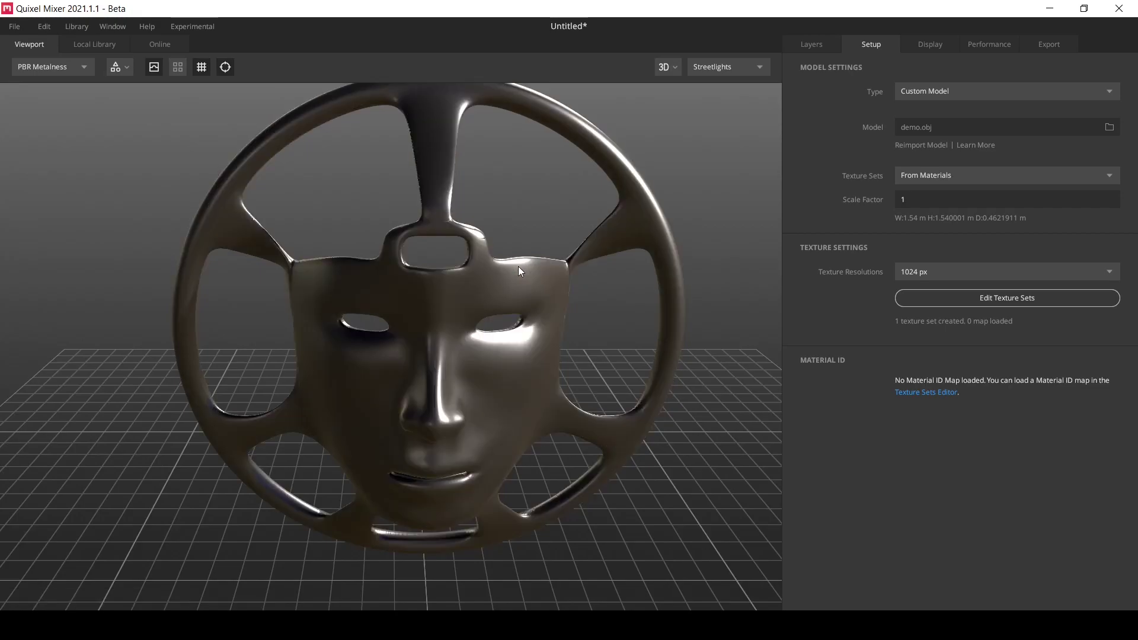
mouse_move(510, 238)
left_mouse_down()
mouse_move(514, 192)
mouse_move(496, 241)
left_mouse_up()
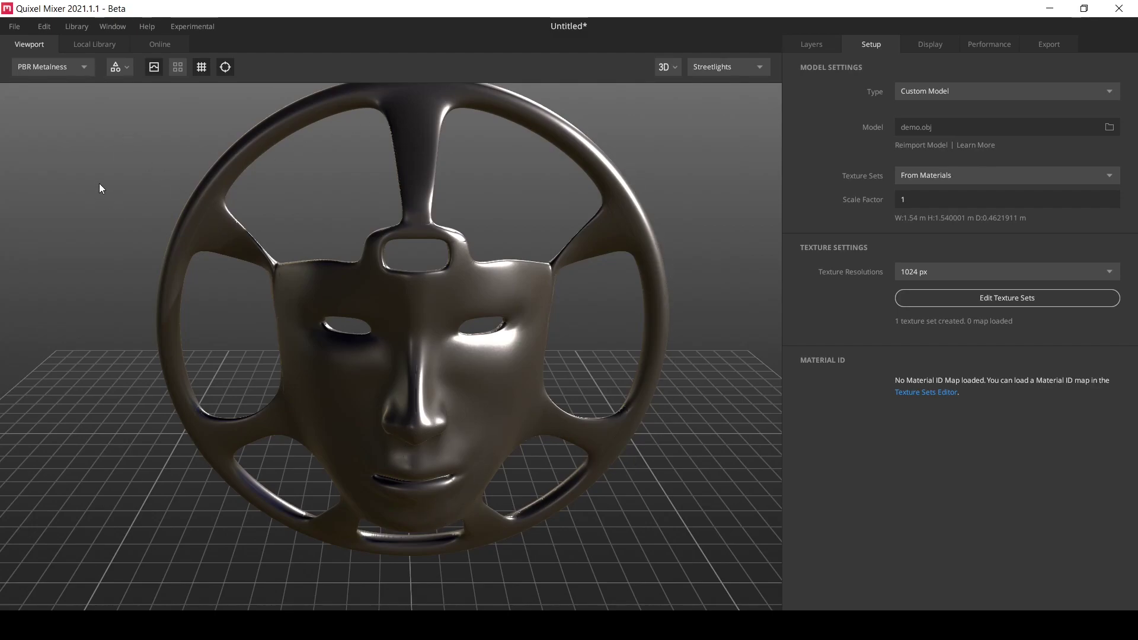
Step: Add the Rusted Metal Sheet material and view it in the Layers stack
left_click(84, 43)
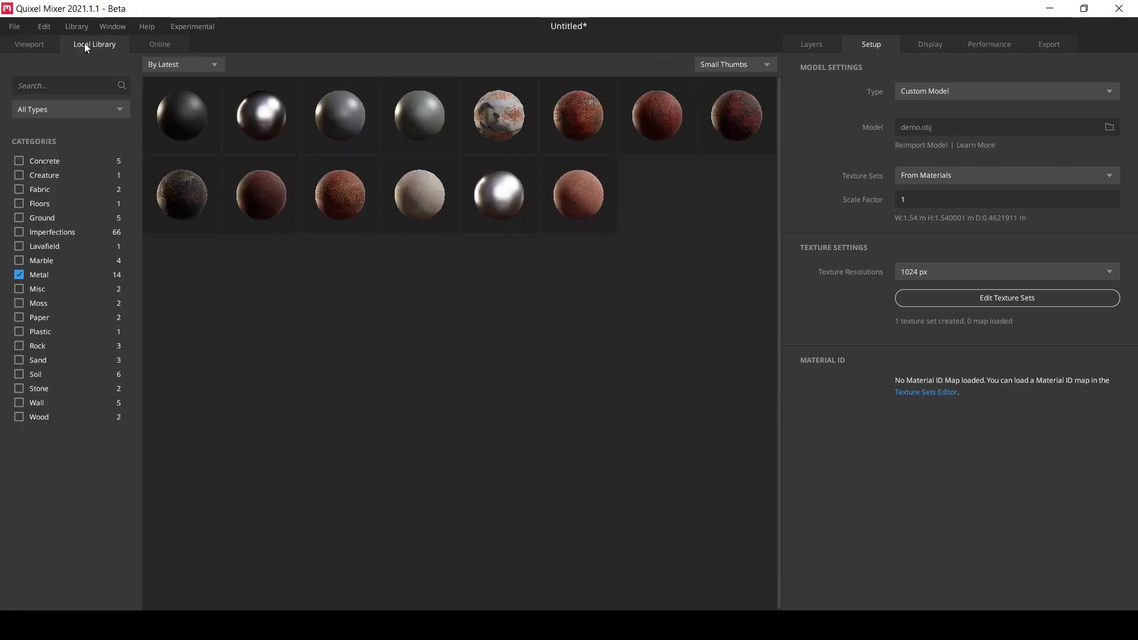
left_click(577, 118)
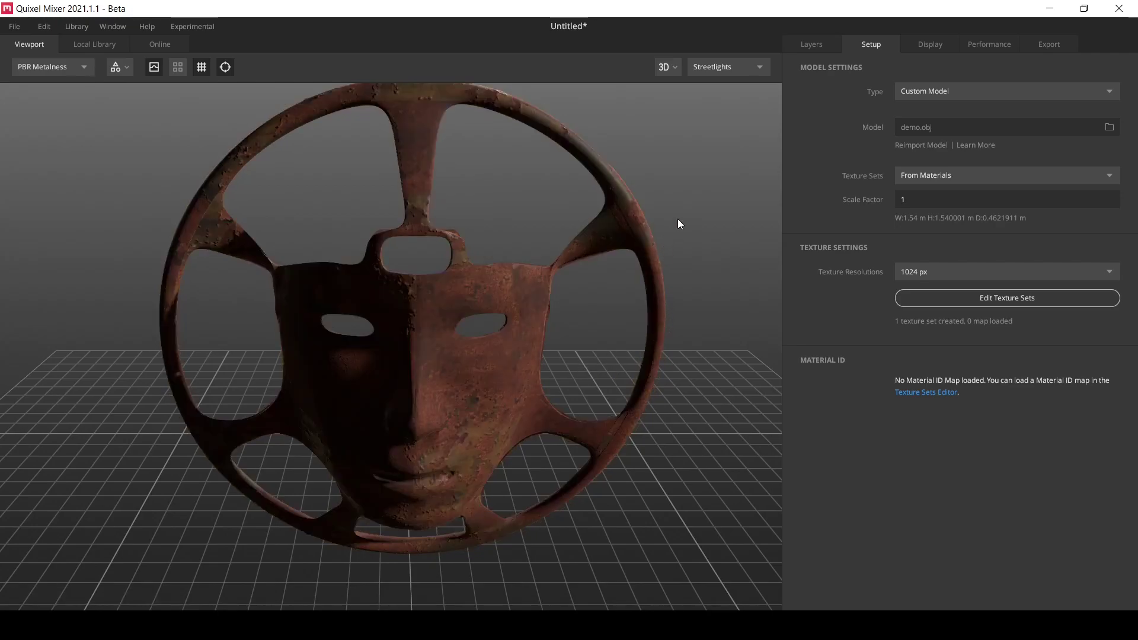
left_click(812, 47)
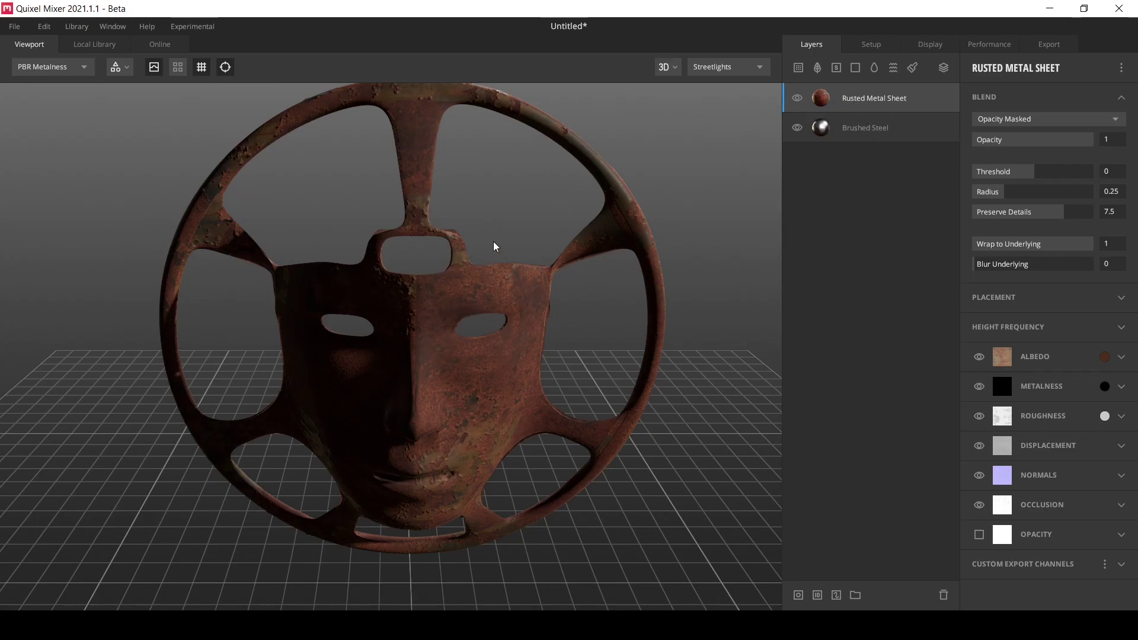
Step: Set the Rusted Metal Sheet layer's blend mode to From Above
scroll(495, 246, "up", 3)
scroll(496, 247, "down", 3)
mouse_move(513, 239)
left_mouse_down()
mouse_move(505, 274)
mouse_move(513, 257)
left_mouse_up()
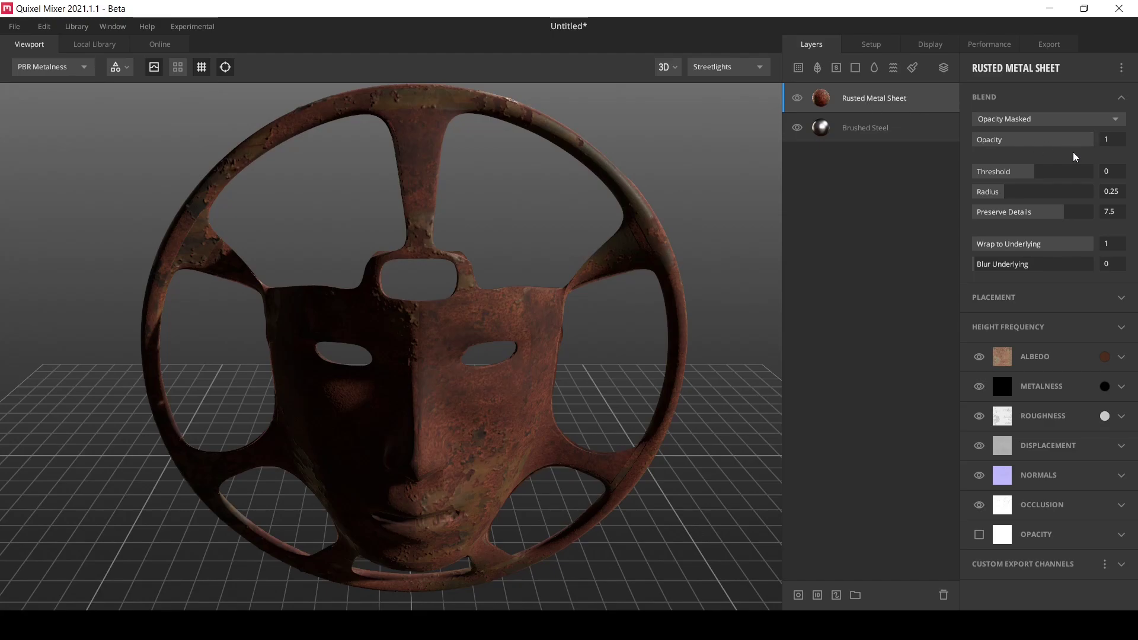
left_click(903, 129)
left_click(886, 100)
left_click(1120, 123)
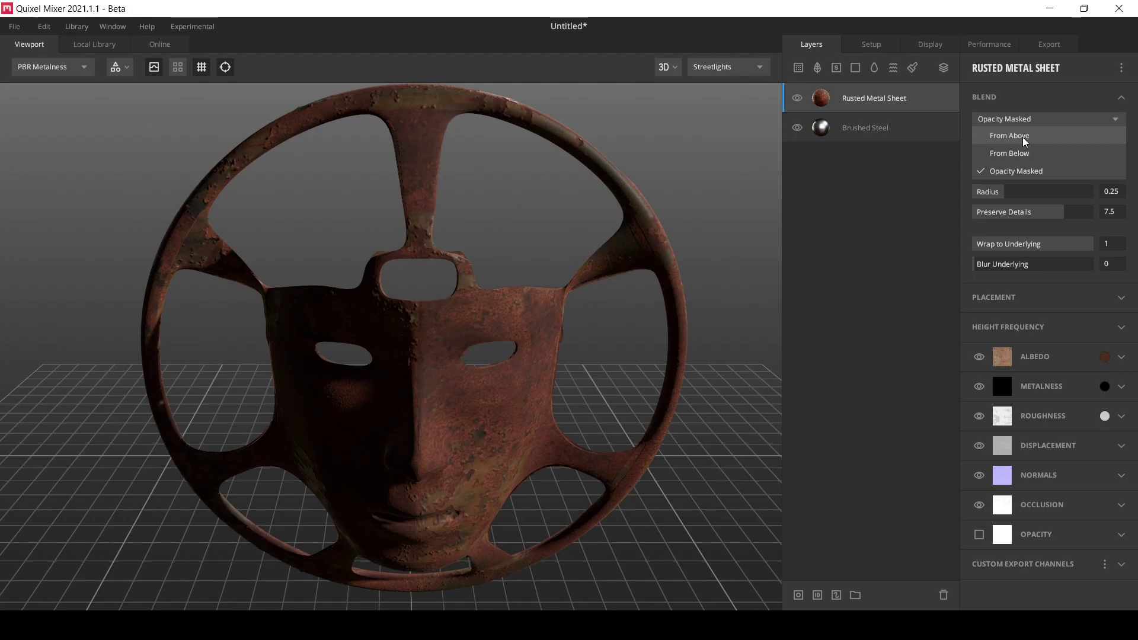
left_click(1025, 138)
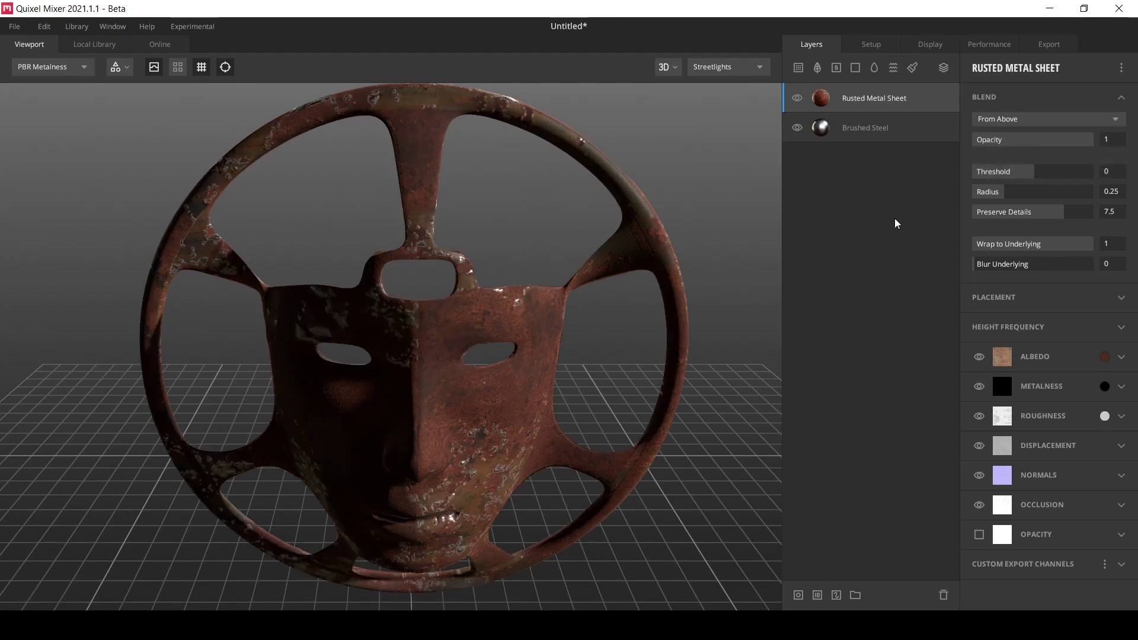
left_click(1003, 126)
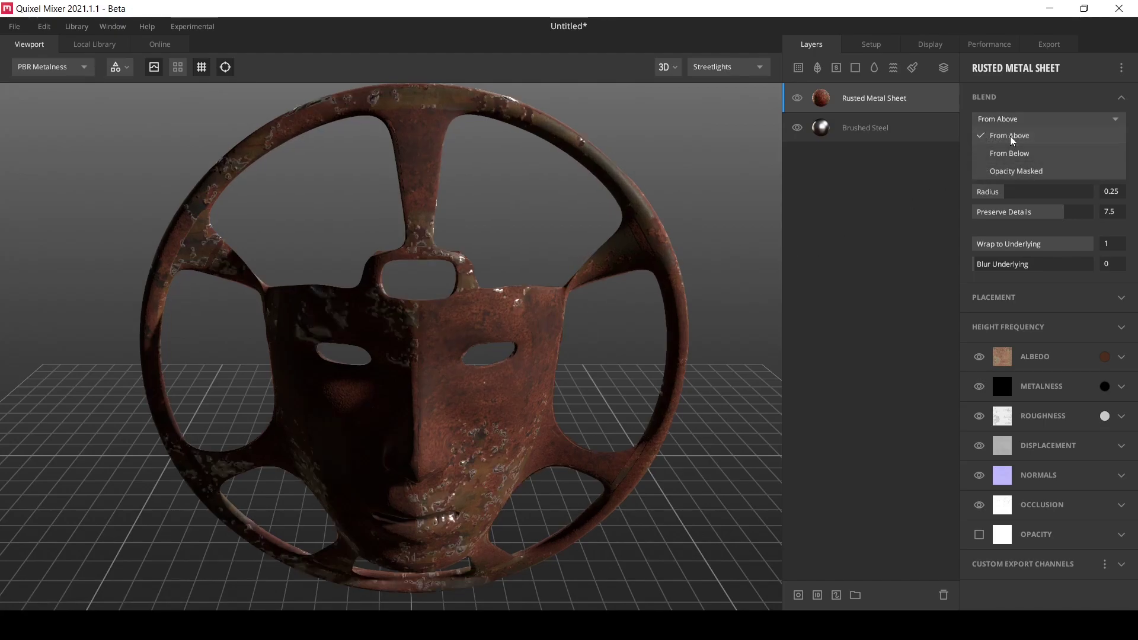
left_click(1010, 137)
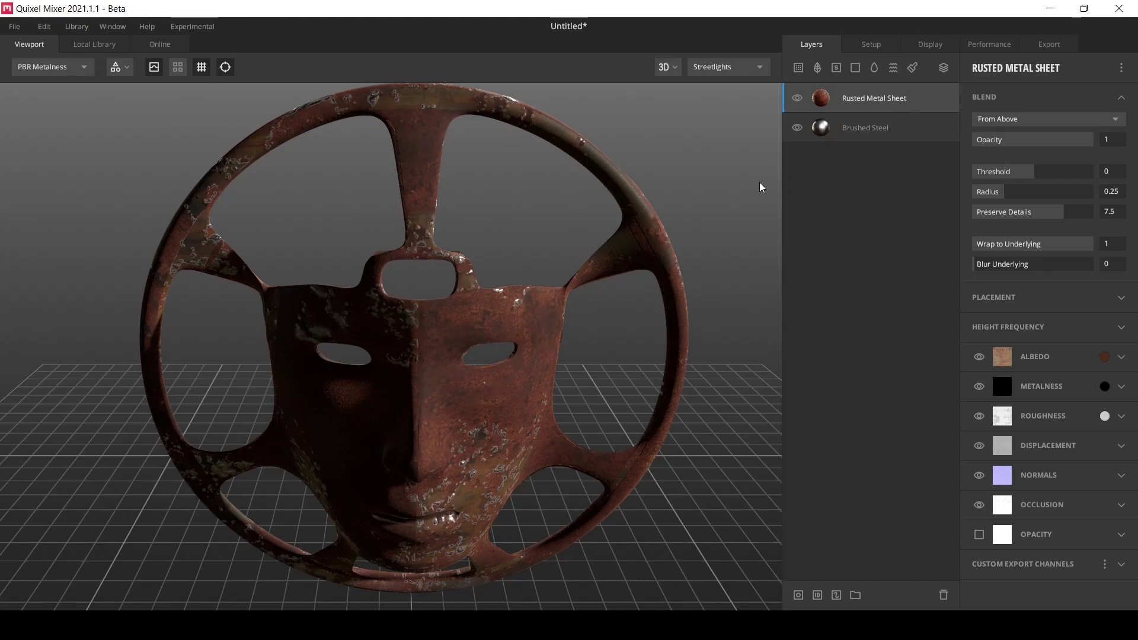
scroll(541, 361, "down", 3)
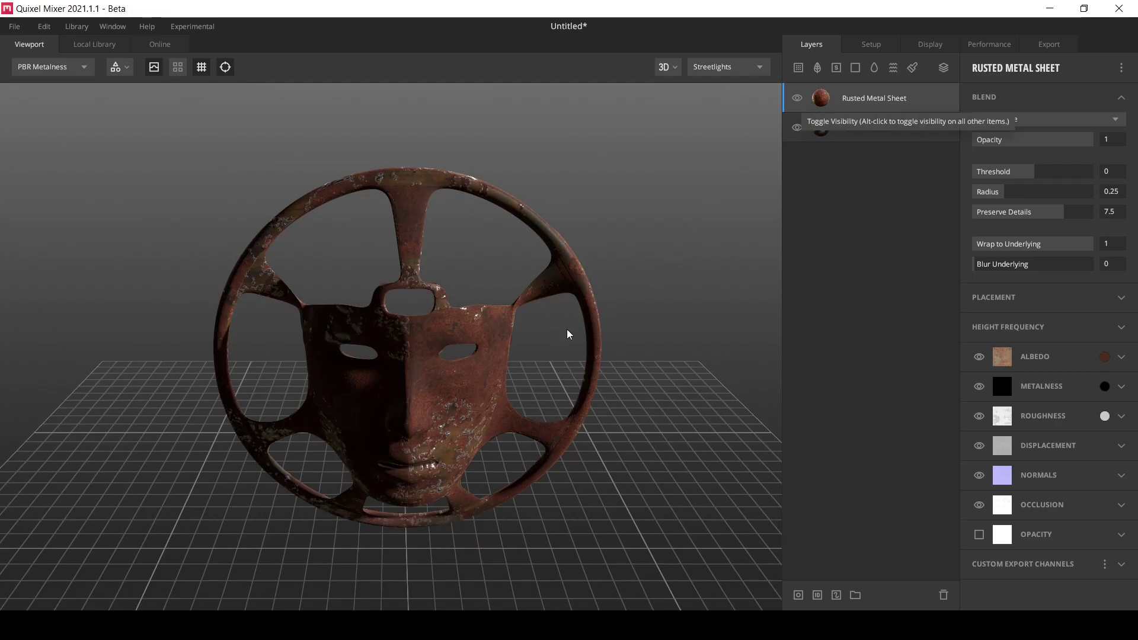
left_click_drag(569, 335, 552, 309)
Step: Keep full opacity, set Threshold 0.07 and Radius 0.449, and expand the Albedo channel
left_click(1061, 142)
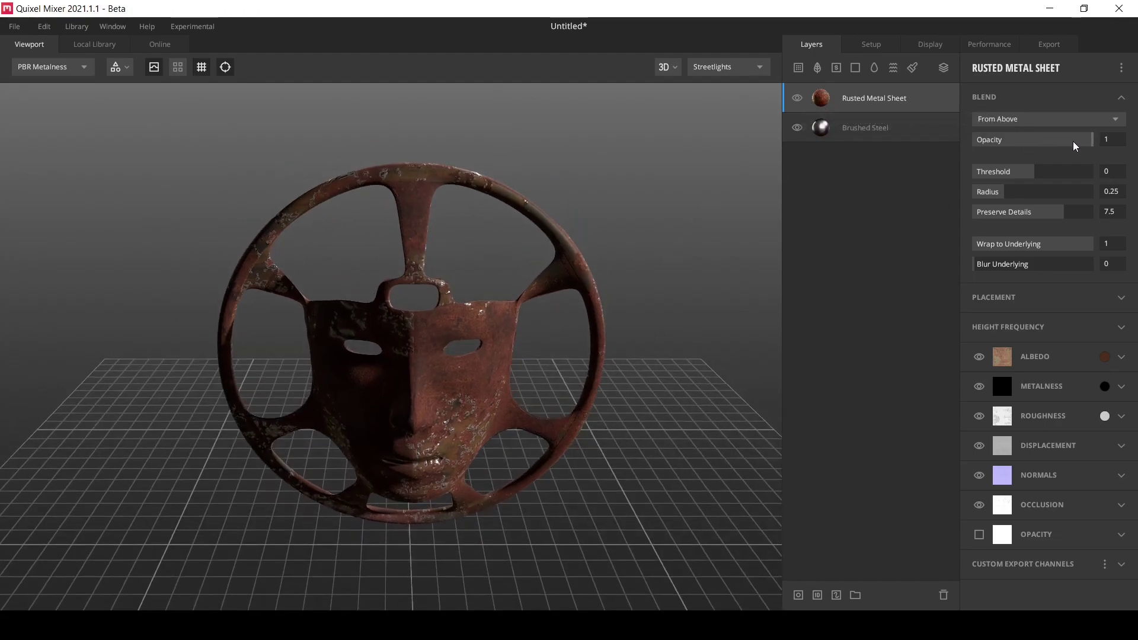
left_click_drag(1070, 142, 1102, 144)
scroll(503, 355, "up", 2)
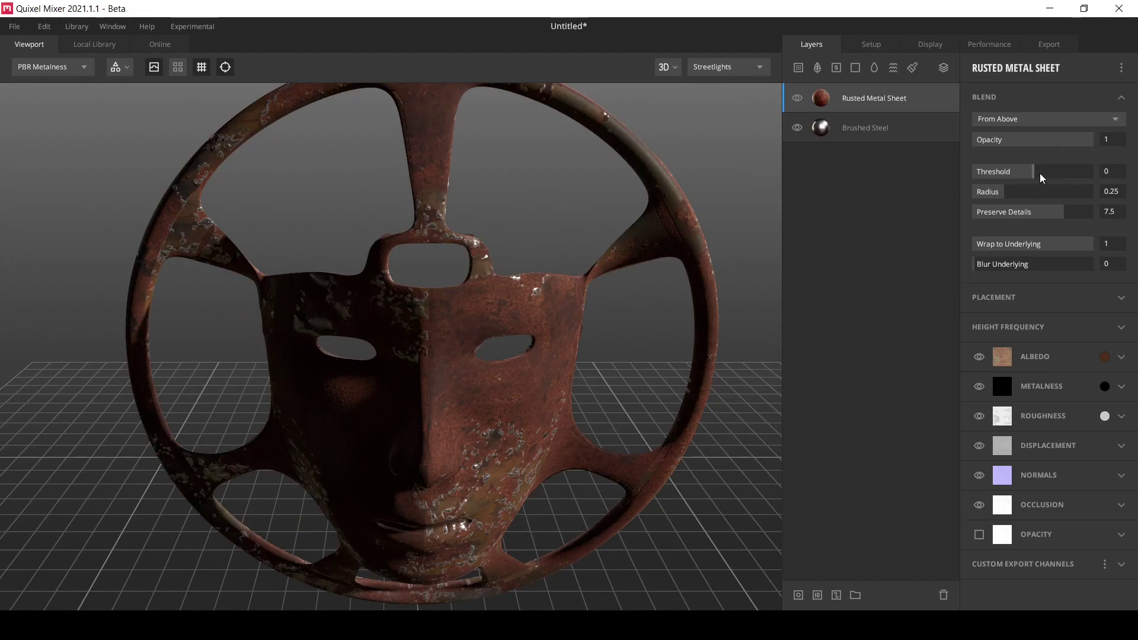
left_click_drag(1040, 175, 1027, 202)
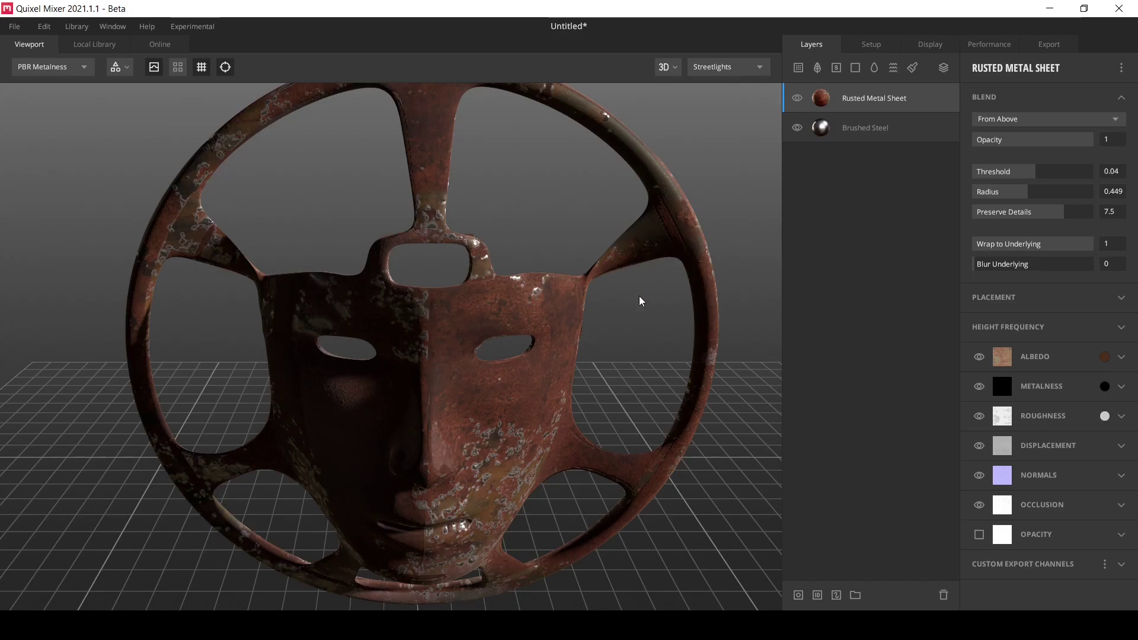
scroll(639, 303, "down", 3)
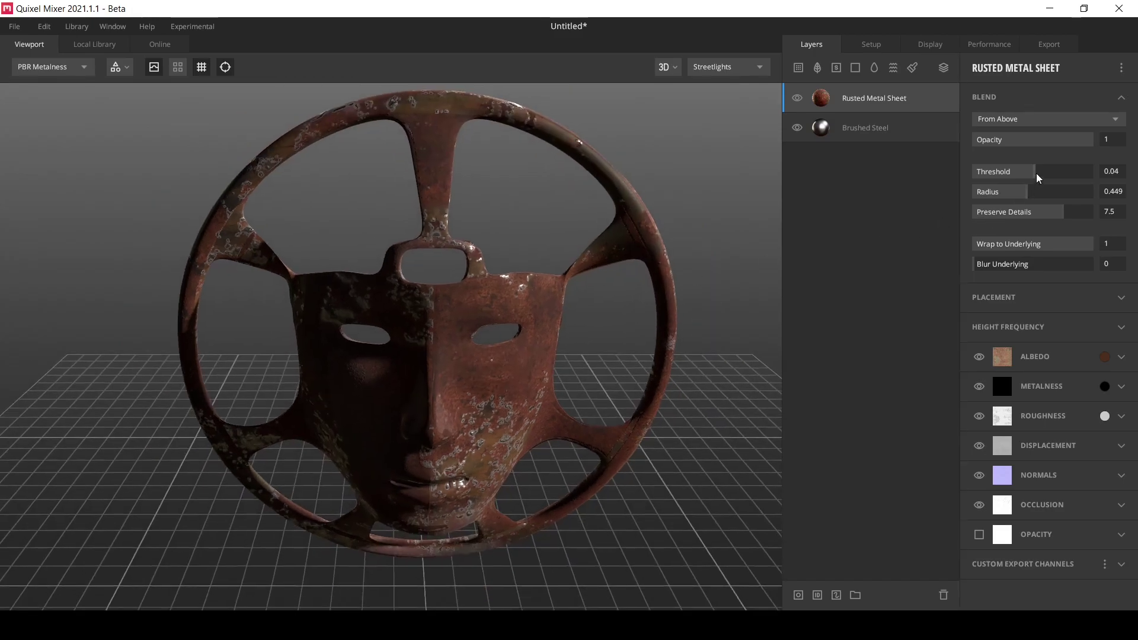
left_click_drag(1037, 175, 1036, 176)
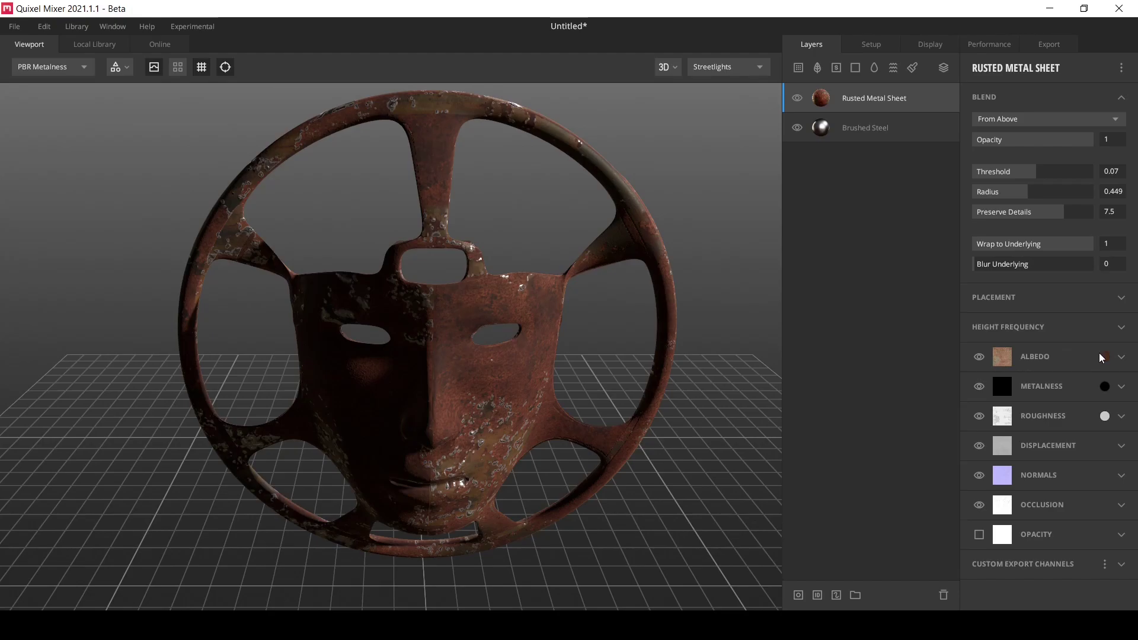
left_click(1069, 359)
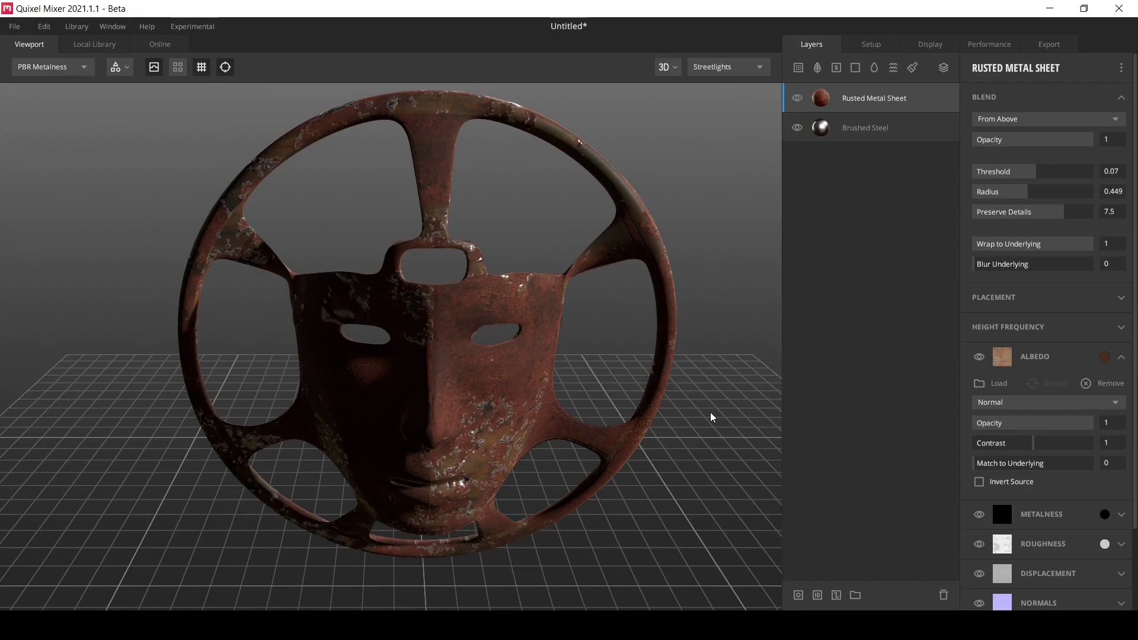
scroll(606, 393, "up", 3)
scroll(606, 393, "down", 2)
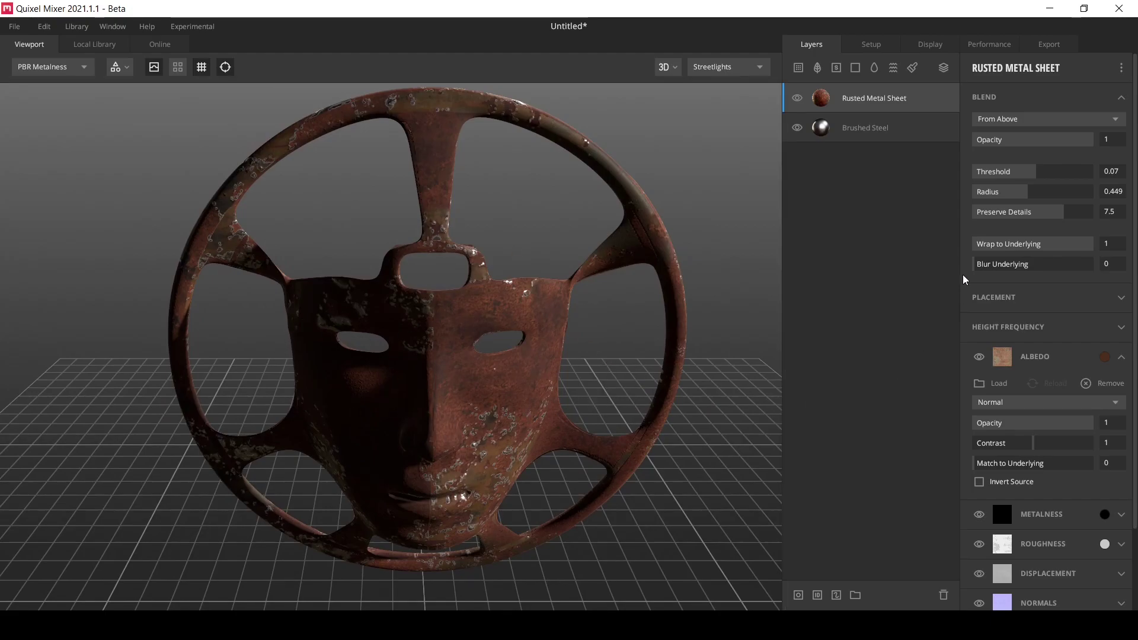
Step: Set the export resolution to 1024 px and Quick Export the texture maps
left_click(1049, 45)
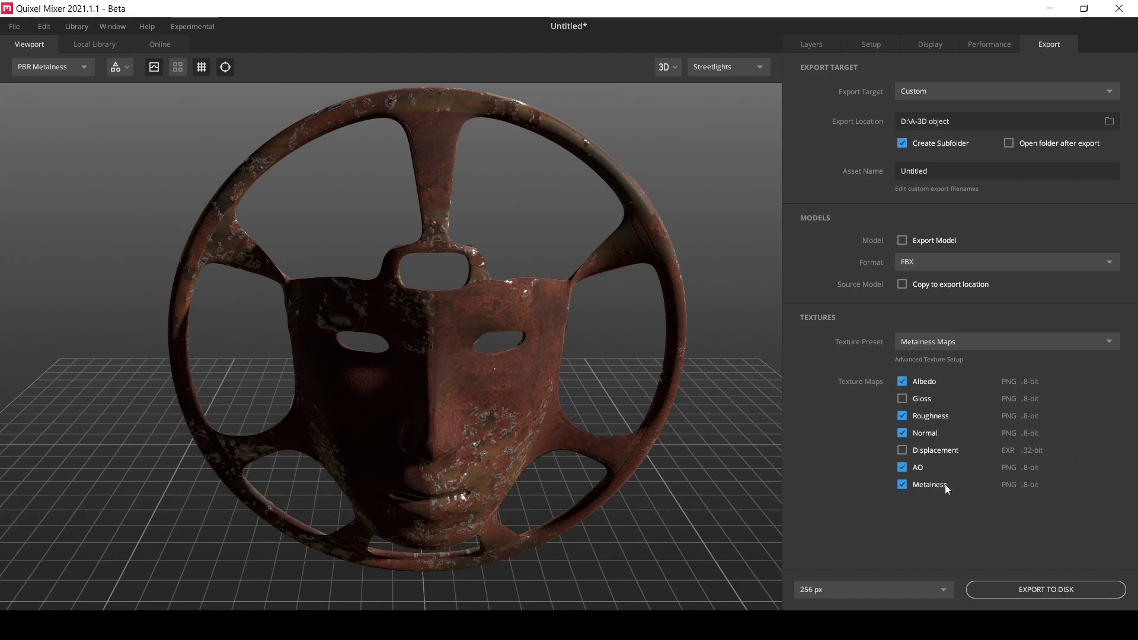
left_click(16, 30)
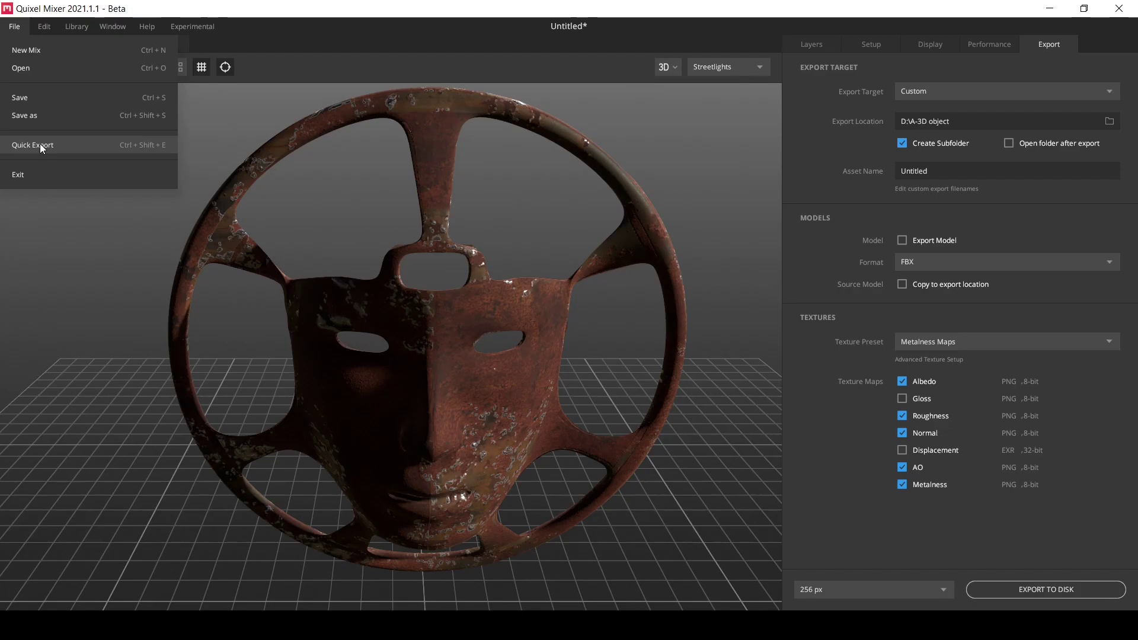
left_click(945, 590)
left_click(948, 593)
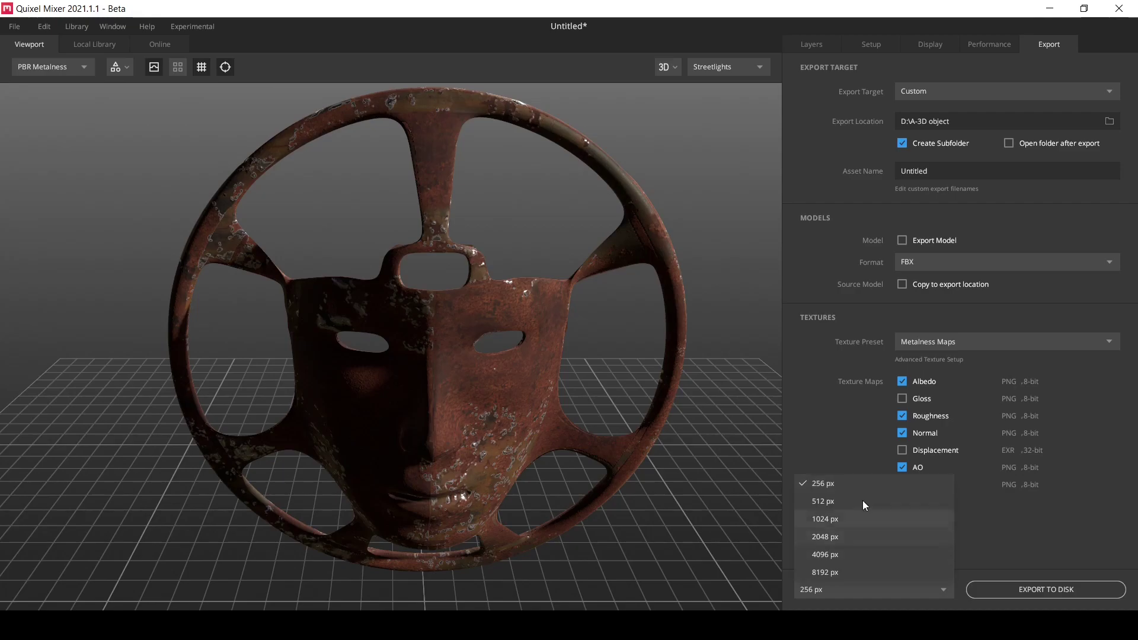
left_click(826, 520)
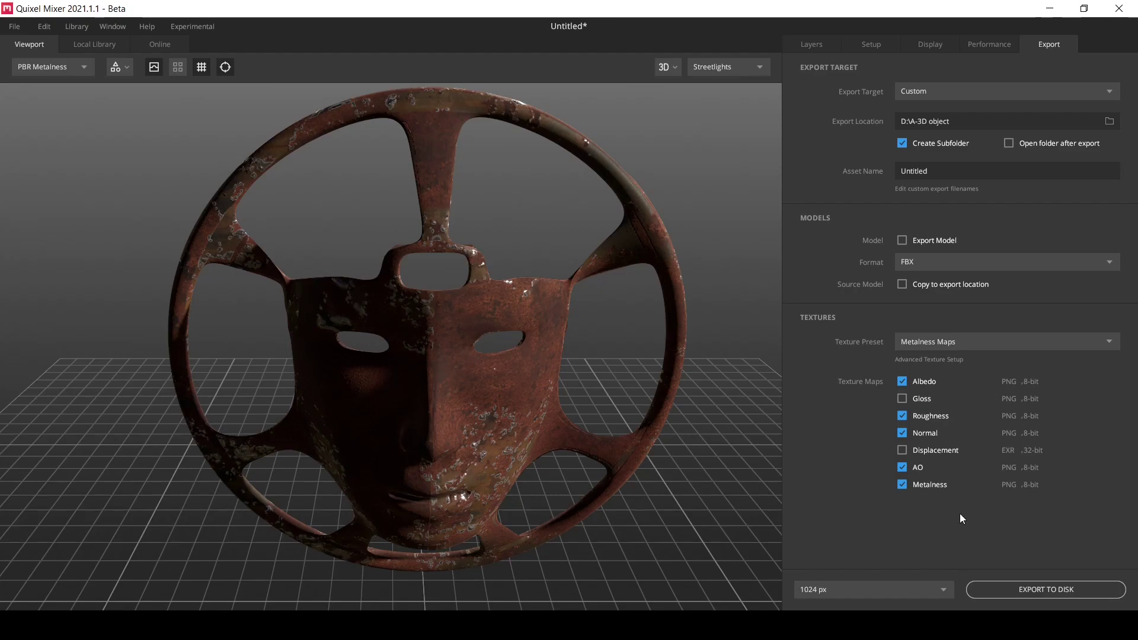
left_click(18, 27)
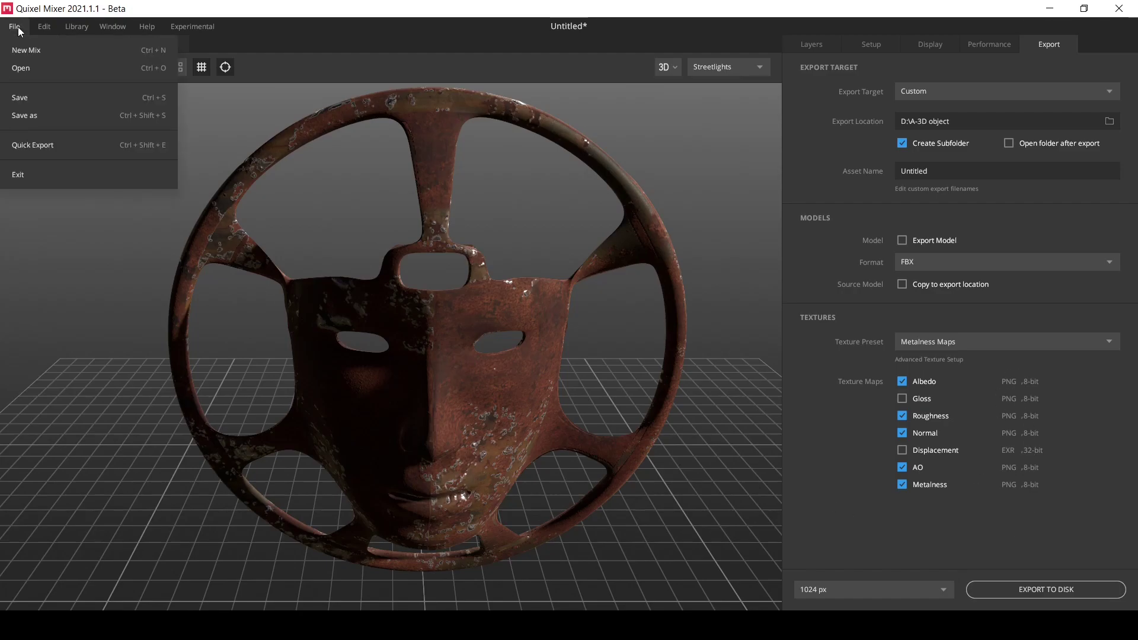
left_click(37, 148)
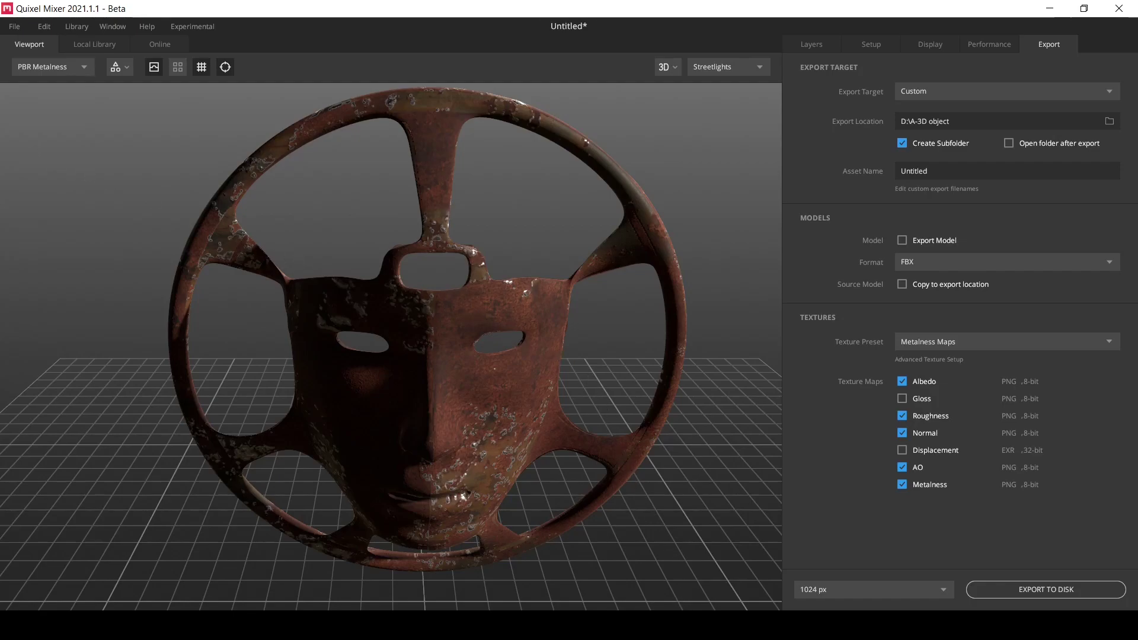
Step: In Rhino 7, reselect the steering wheel and show its material properties
left_click(677, 626)
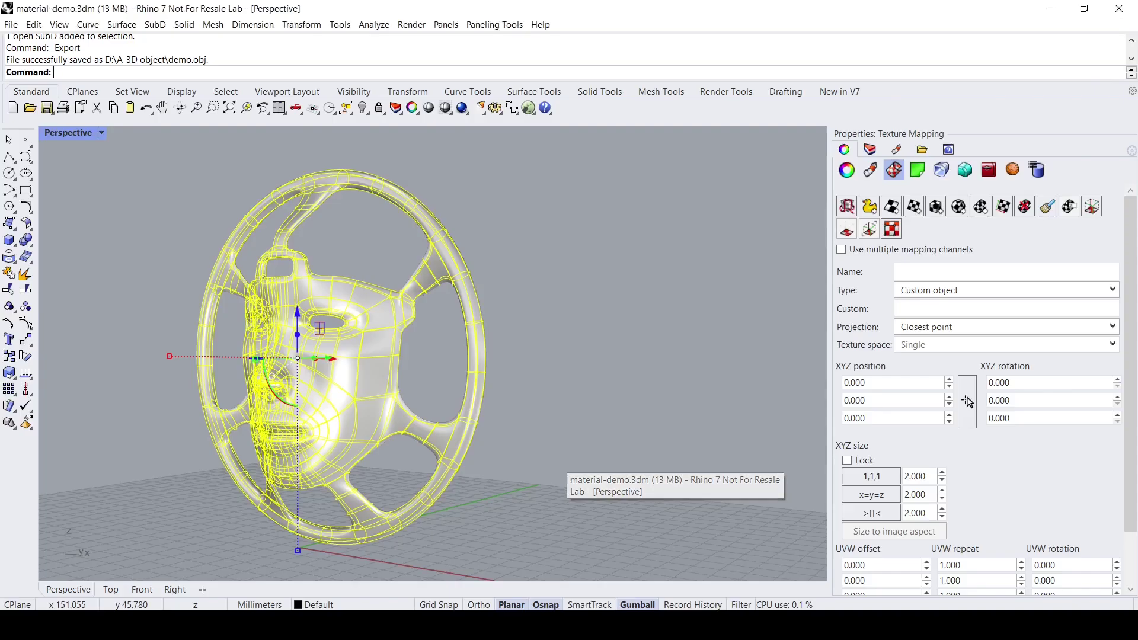
scroll(517, 317, "down", 2)
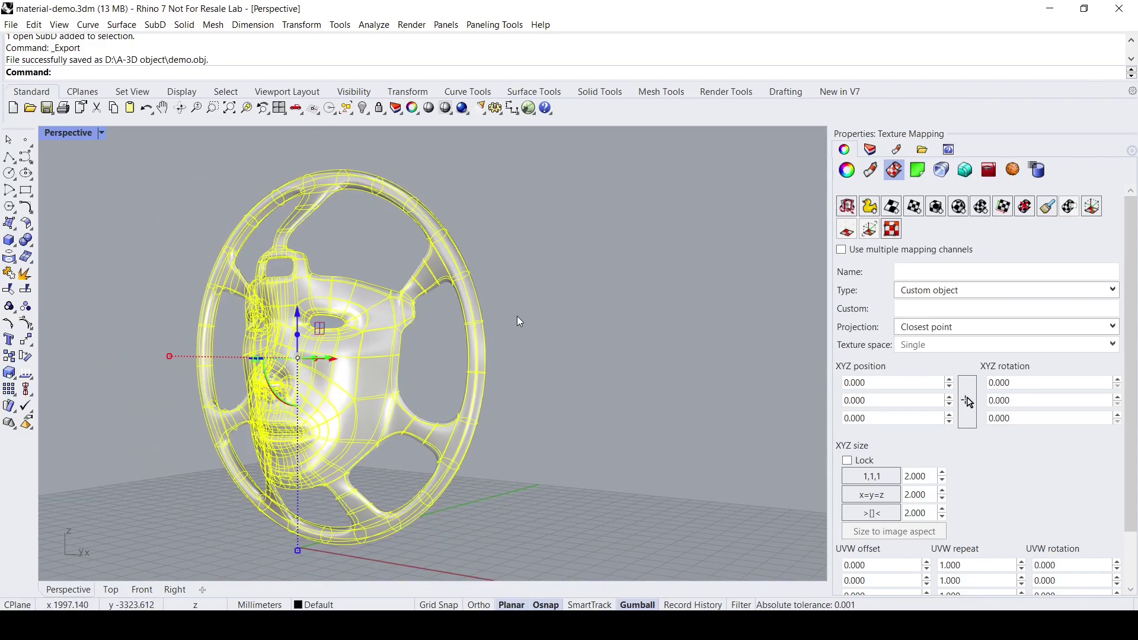
middle_click(517, 315)
left_click(547, 232)
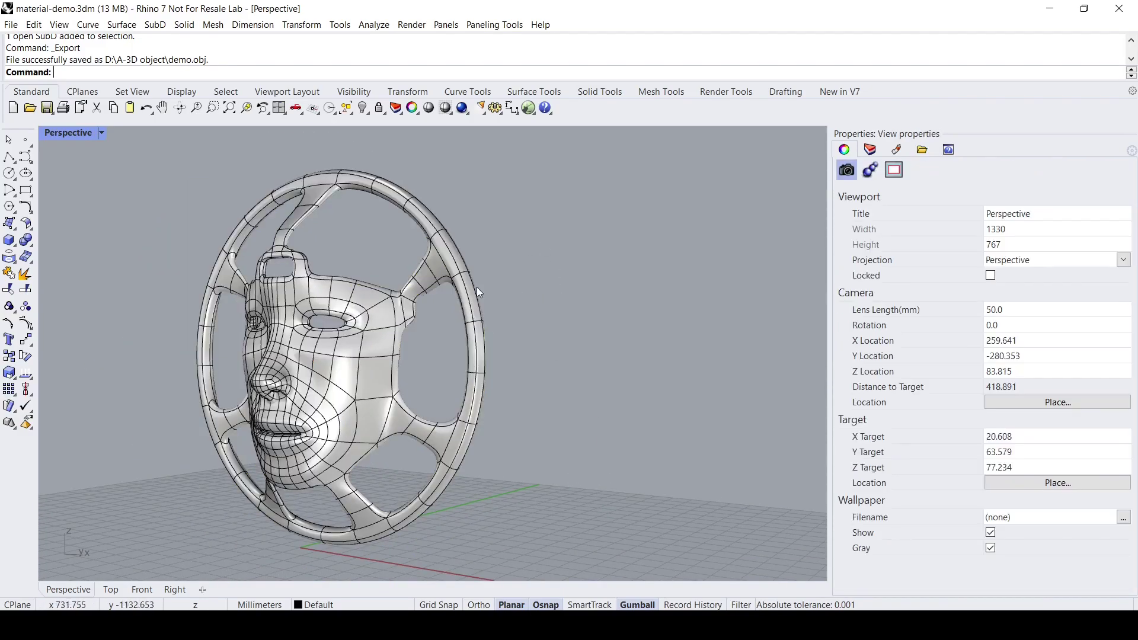
left_click(354, 342)
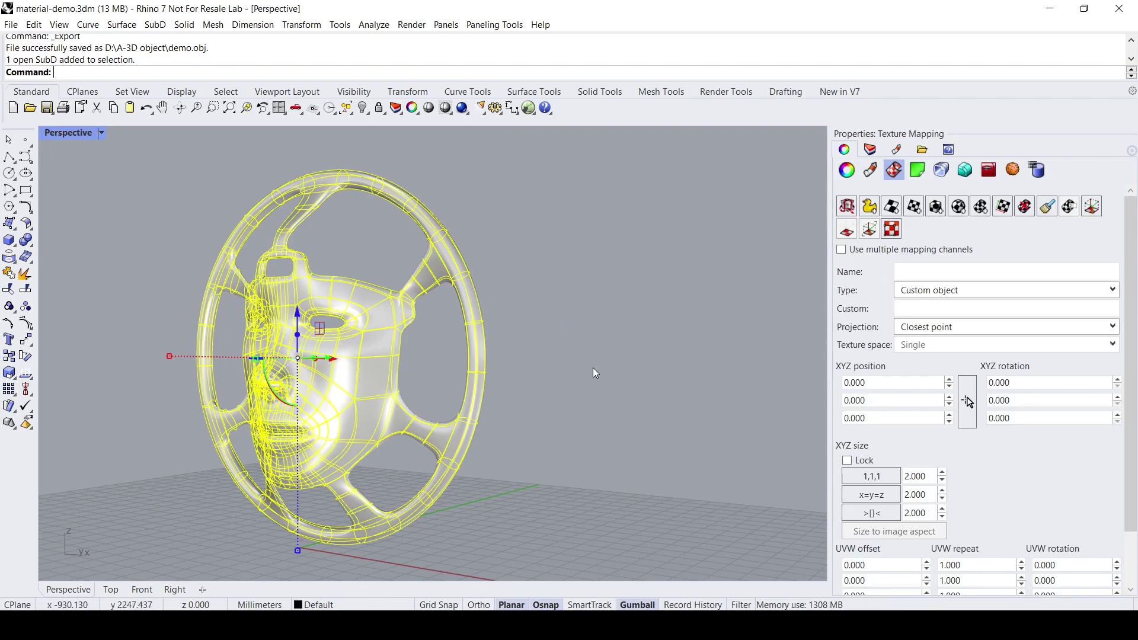
left_click(593, 368)
left_click(347, 368)
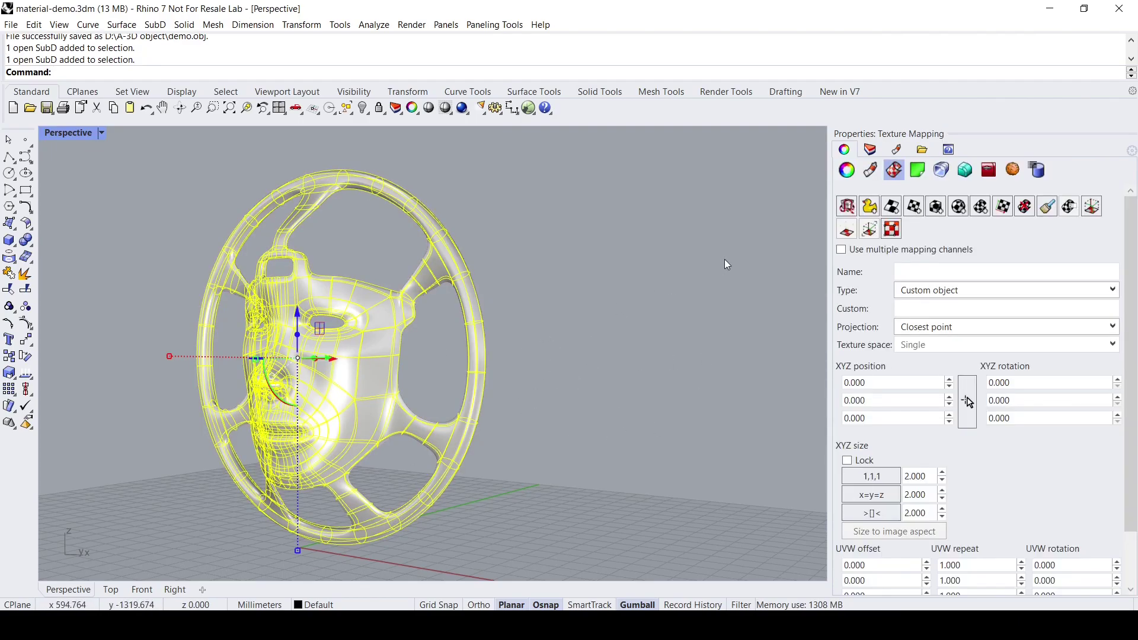
left_click(870, 171)
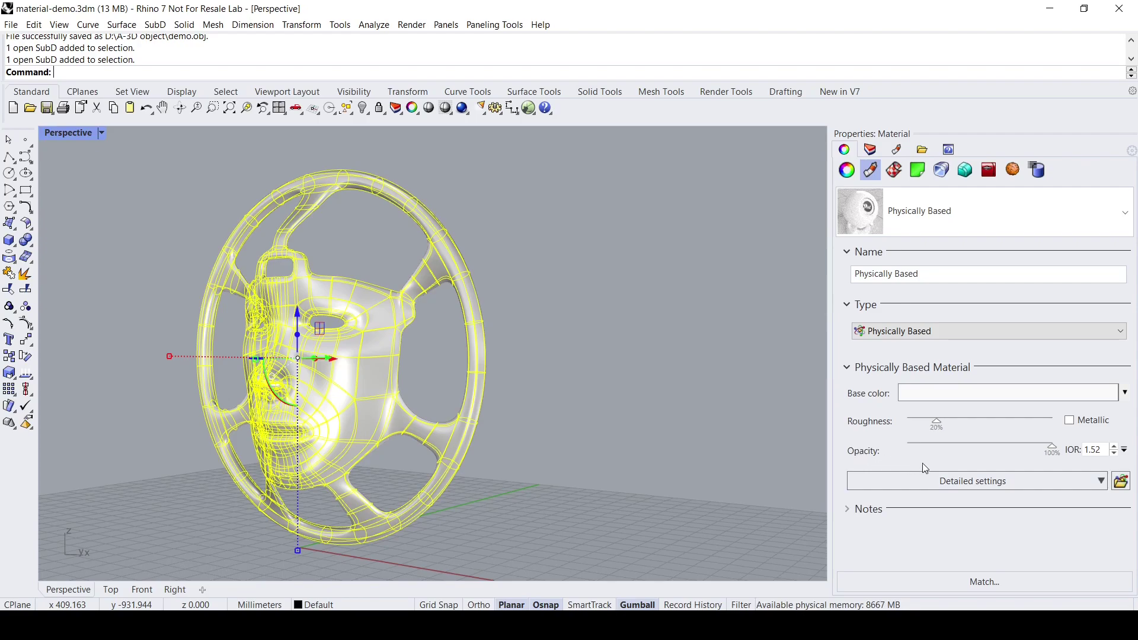
Step: Assign Untitled_Albedo.png as the base colour texture
left_click(1120, 395)
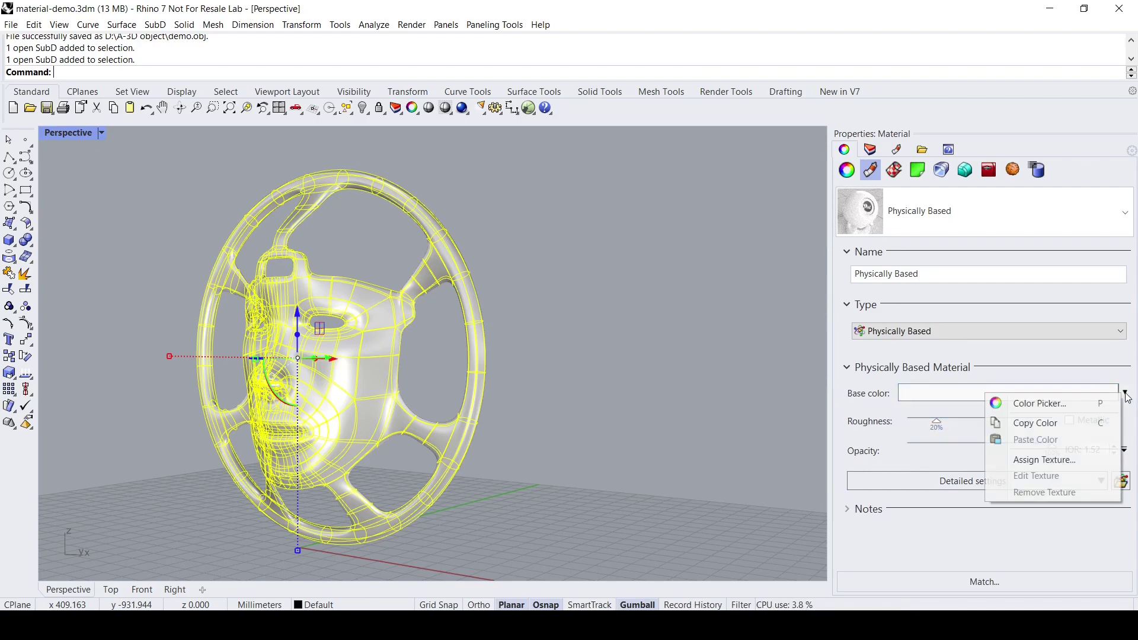
left_click(1057, 461)
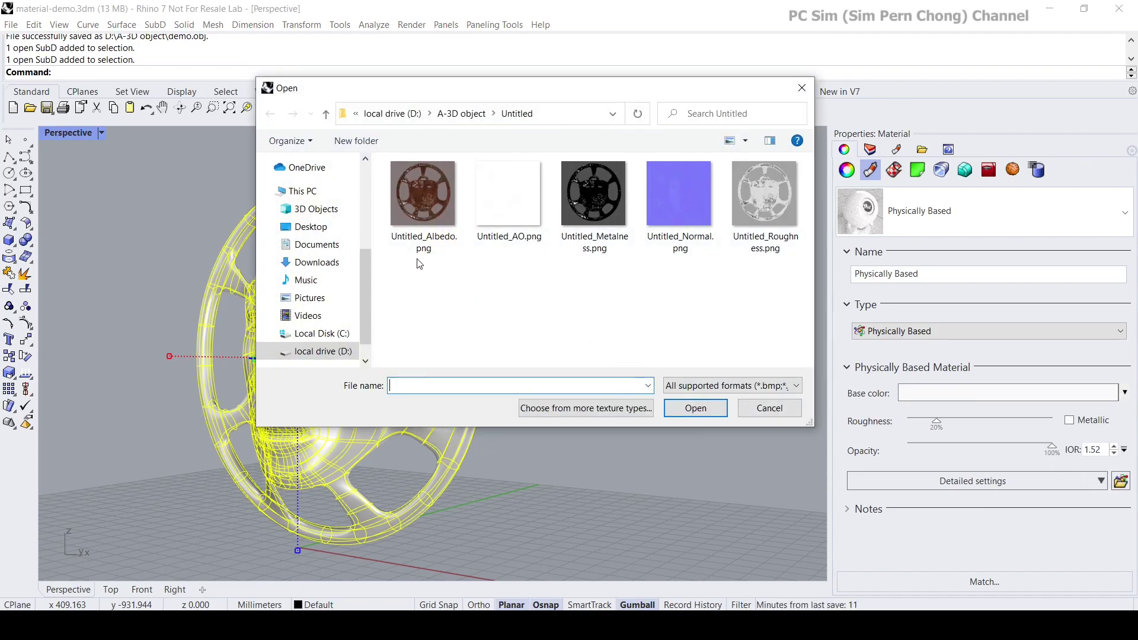
left_click(428, 201)
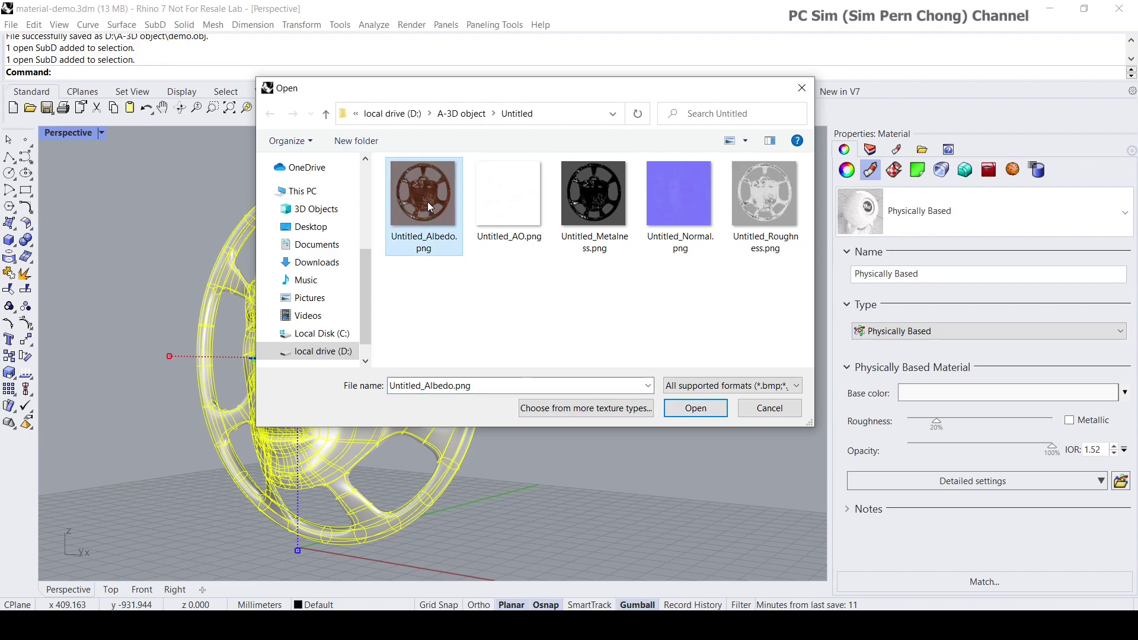
left_click(719, 404)
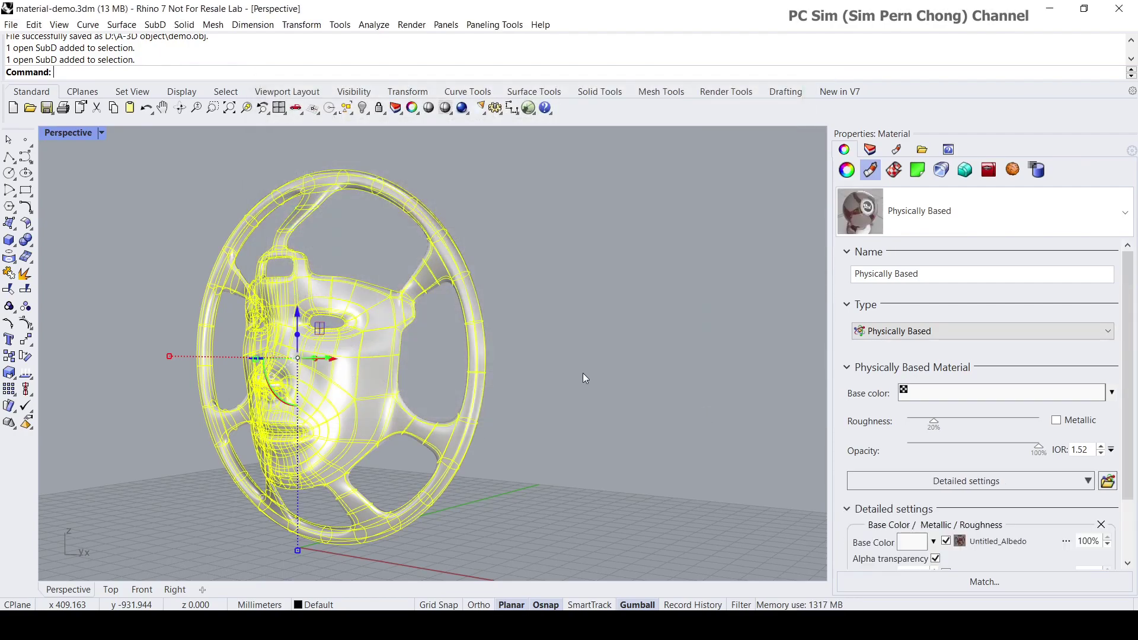
Step: Switch the Perspective viewport to Rendered display and reselect the wheel to view its material
left_click(582, 372)
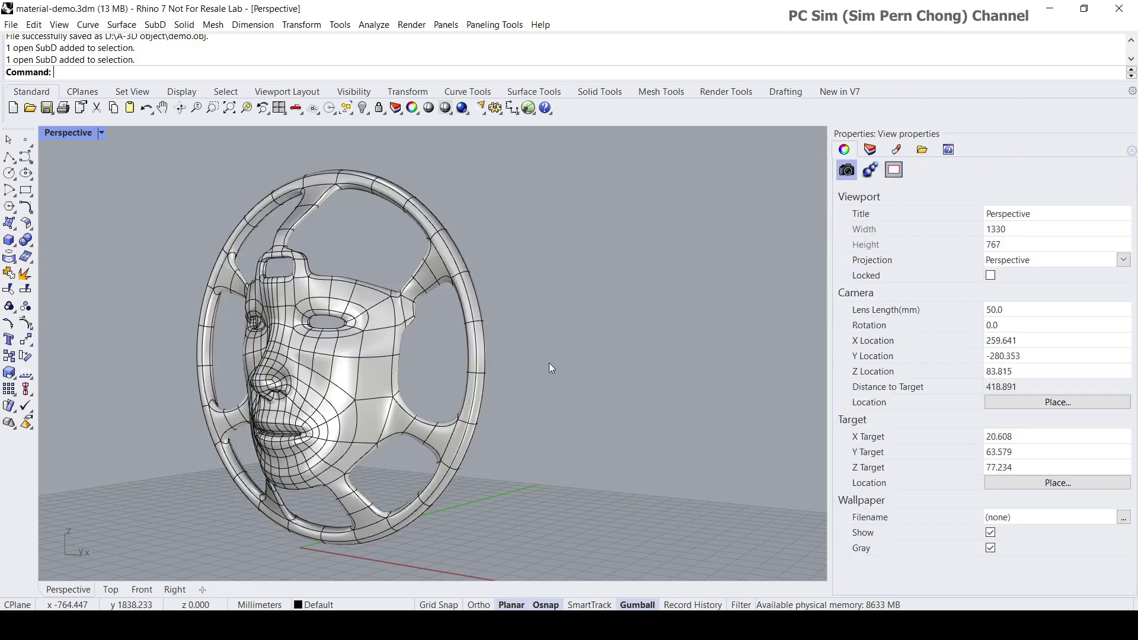
left_click(64, 137)
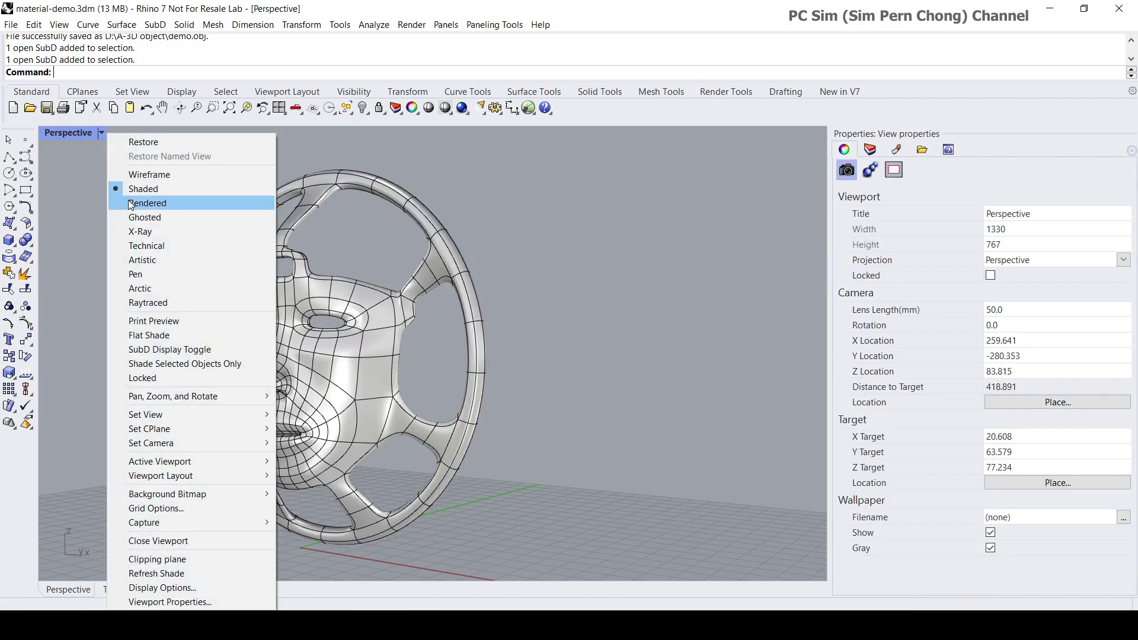
left_click(139, 203)
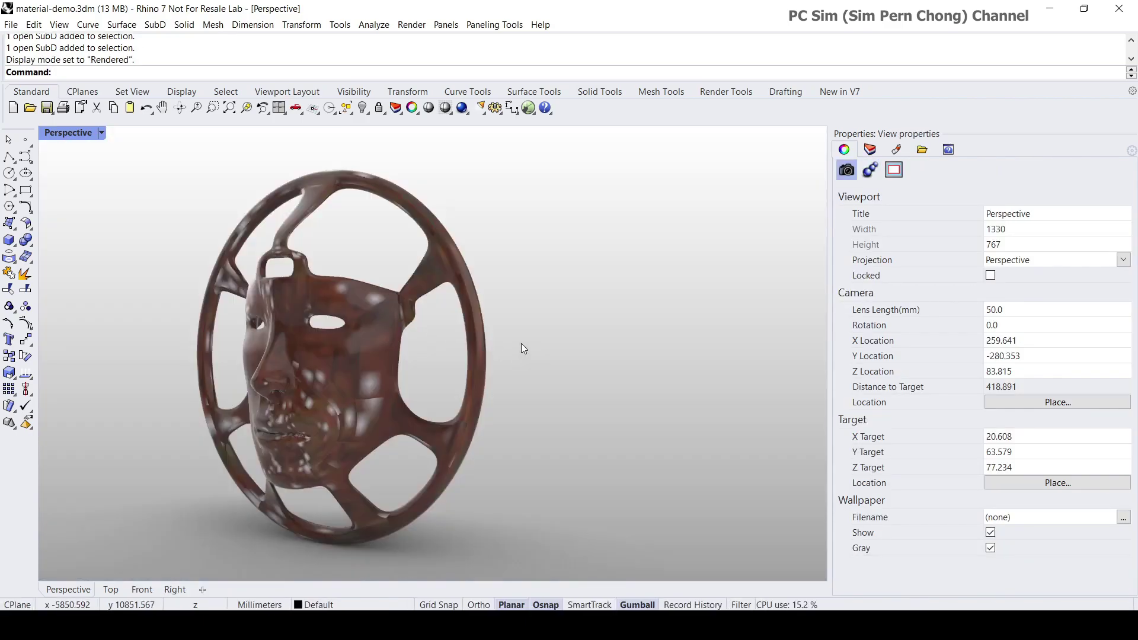
middle_click(521, 343)
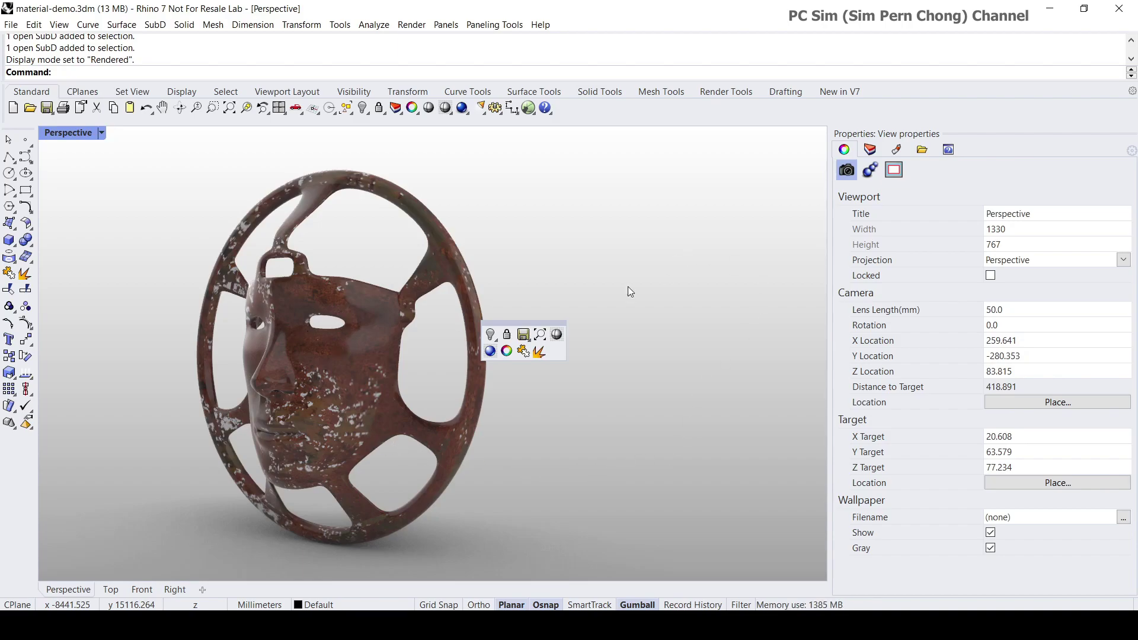
left_click(365, 358)
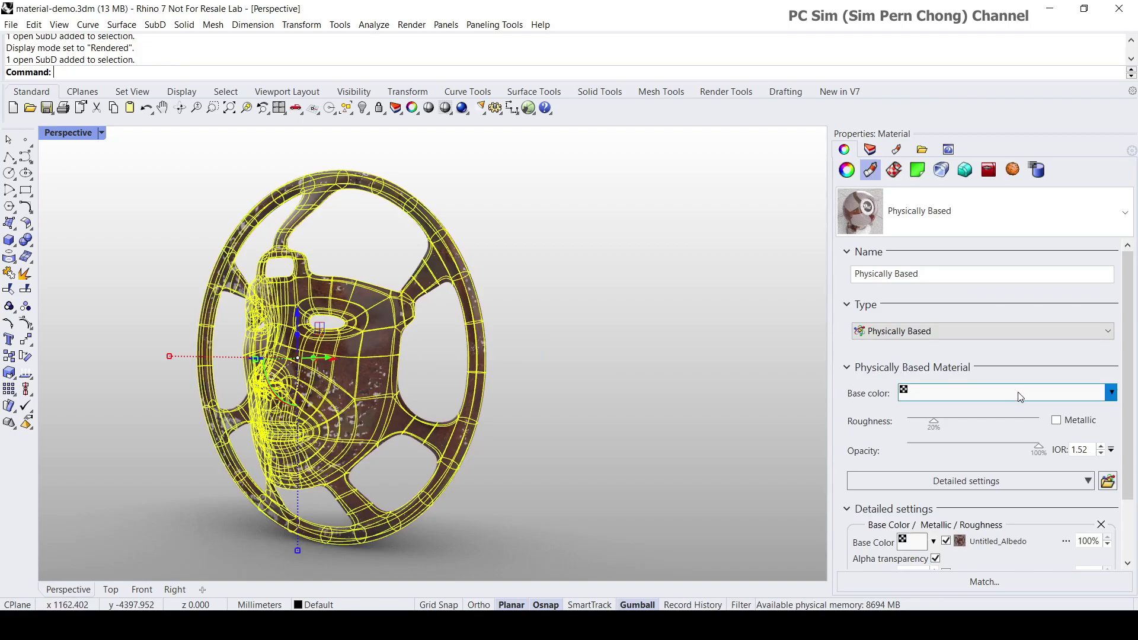
Step: Make the wheel's material metallic and load Untitled_Metalness.png as its Metallic texture
left_click(1057, 421)
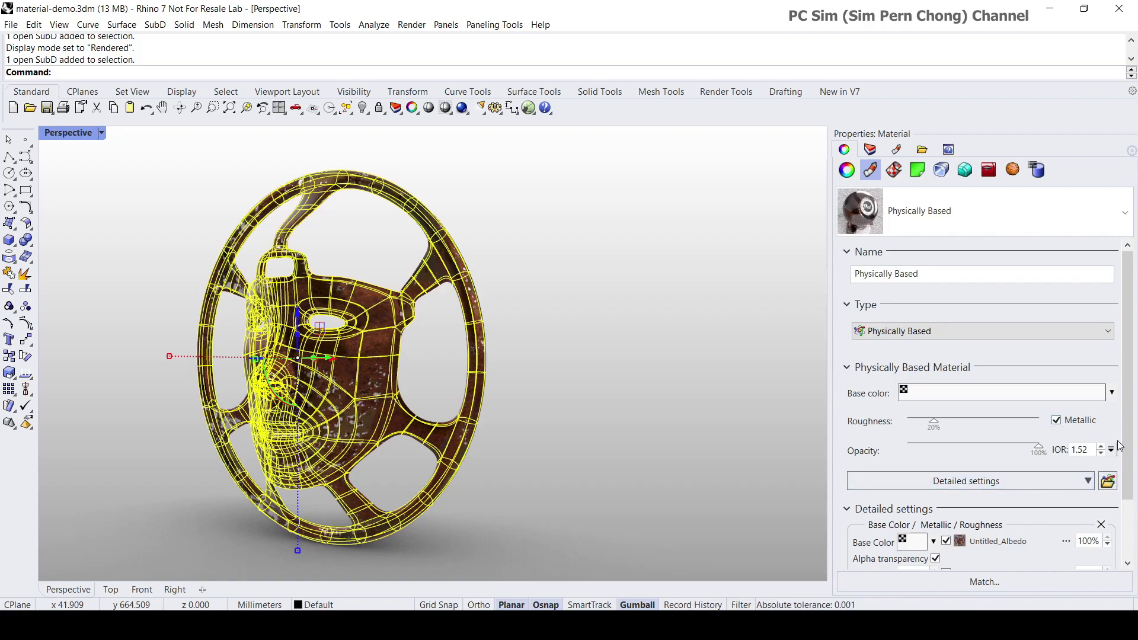
scroll(1126, 463, "down", 3)
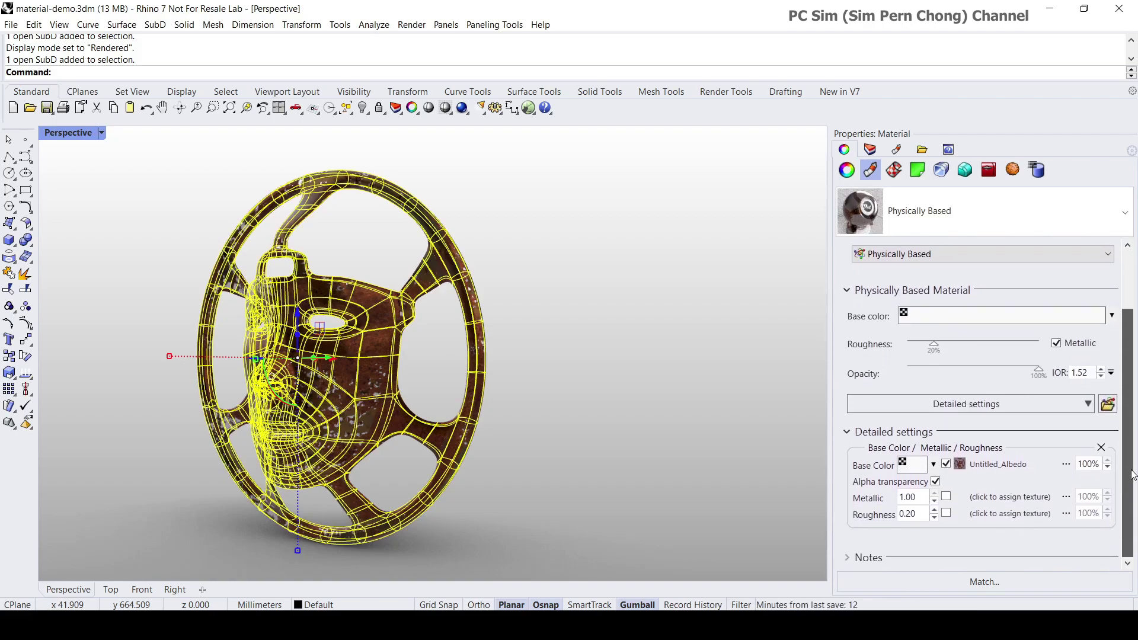
scroll(1130, 489, "up", 3)
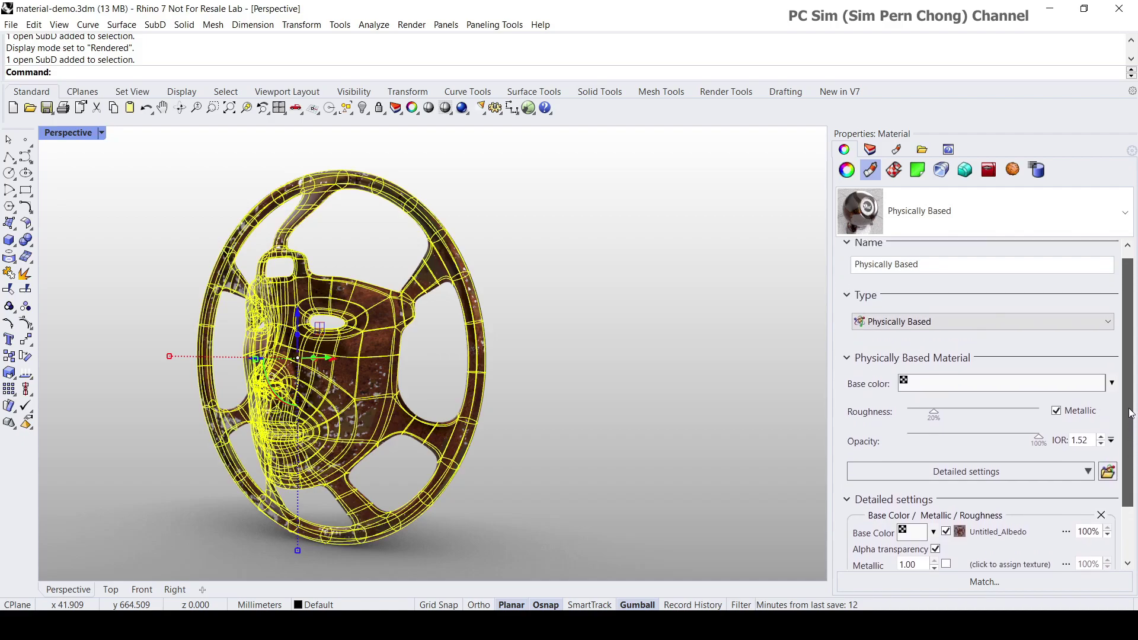
scroll(1126, 492, "down", 3)
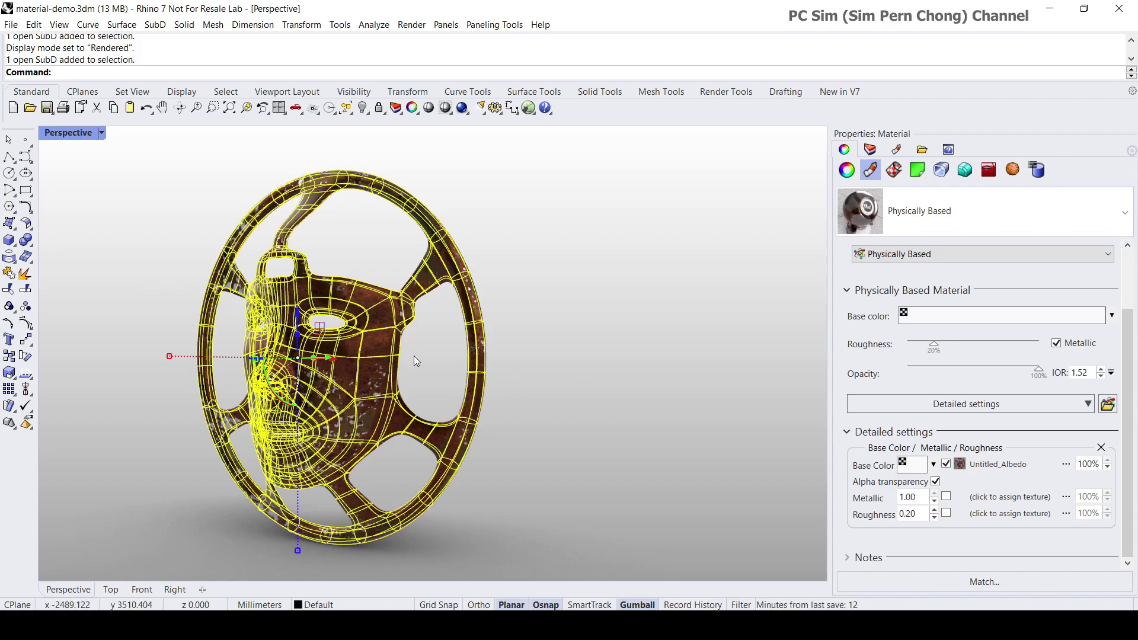
left_click(546, 389)
left_click(343, 388)
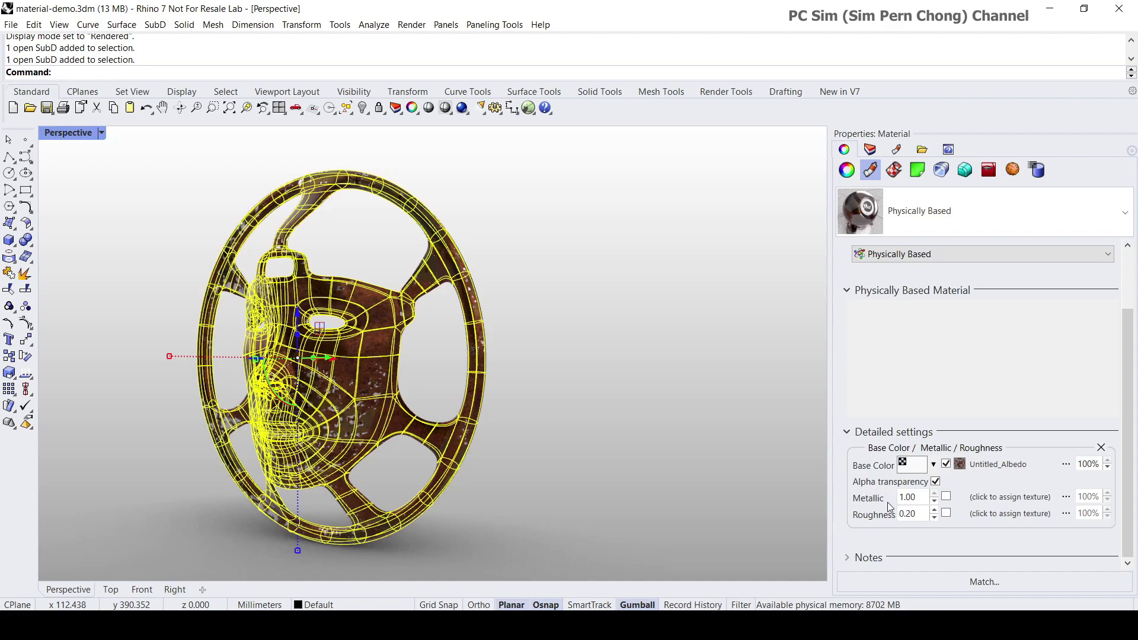
left_click(1005, 499)
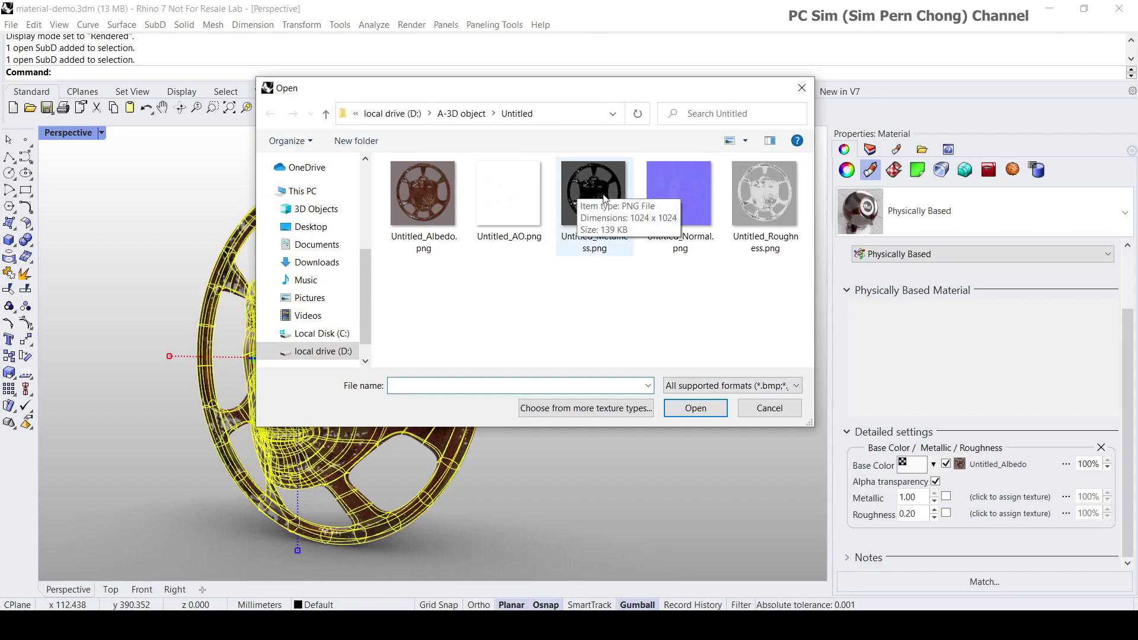
left_click(581, 183)
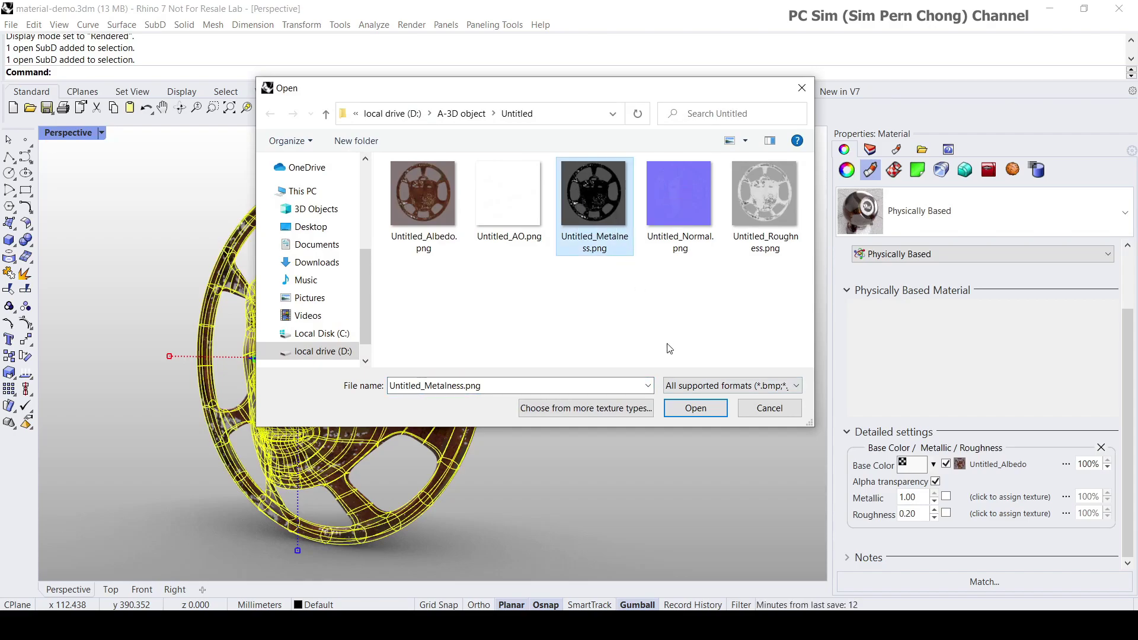
left_click(696, 408)
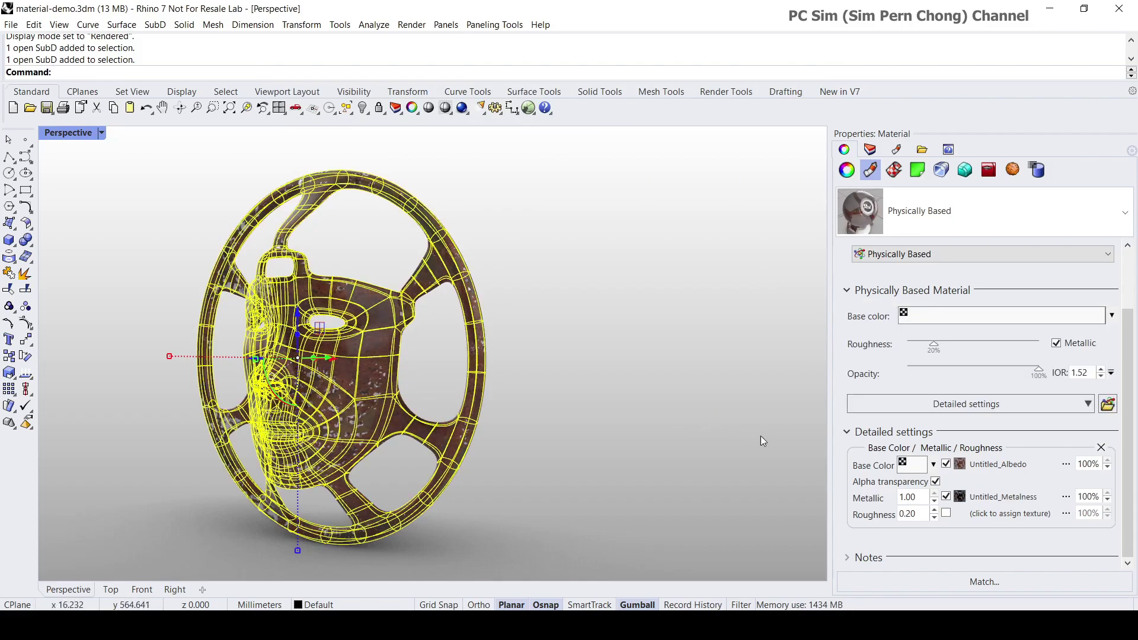
Step: Load Untitled_Roughness.png as the material's Roughness texture
left_click(1002, 513)
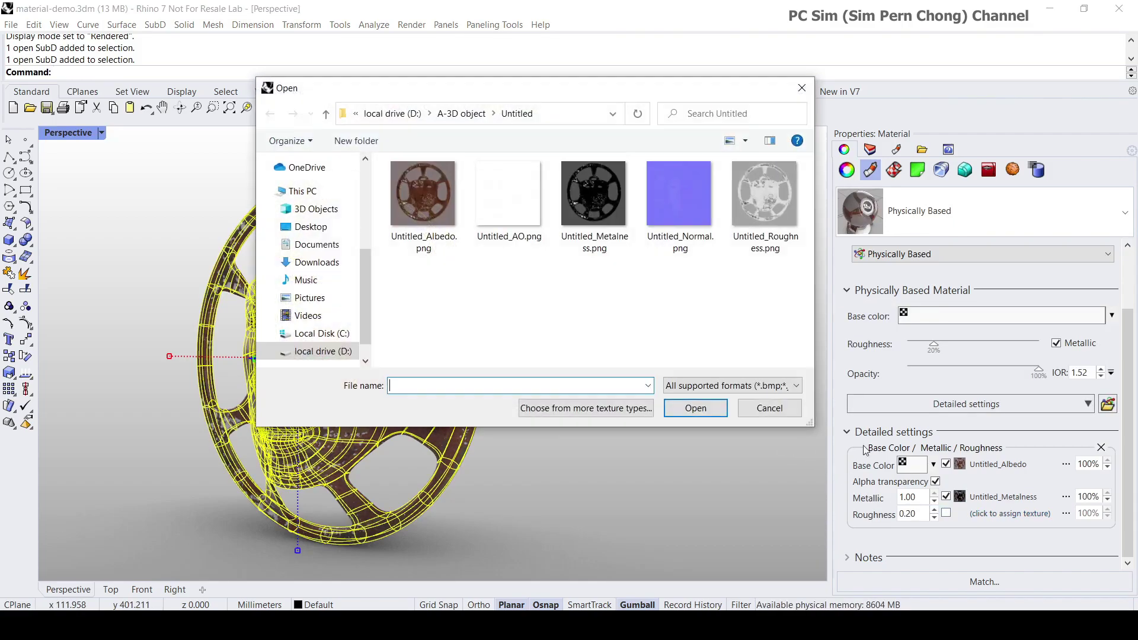
left_click(751, 220)
left_click(719, 408)
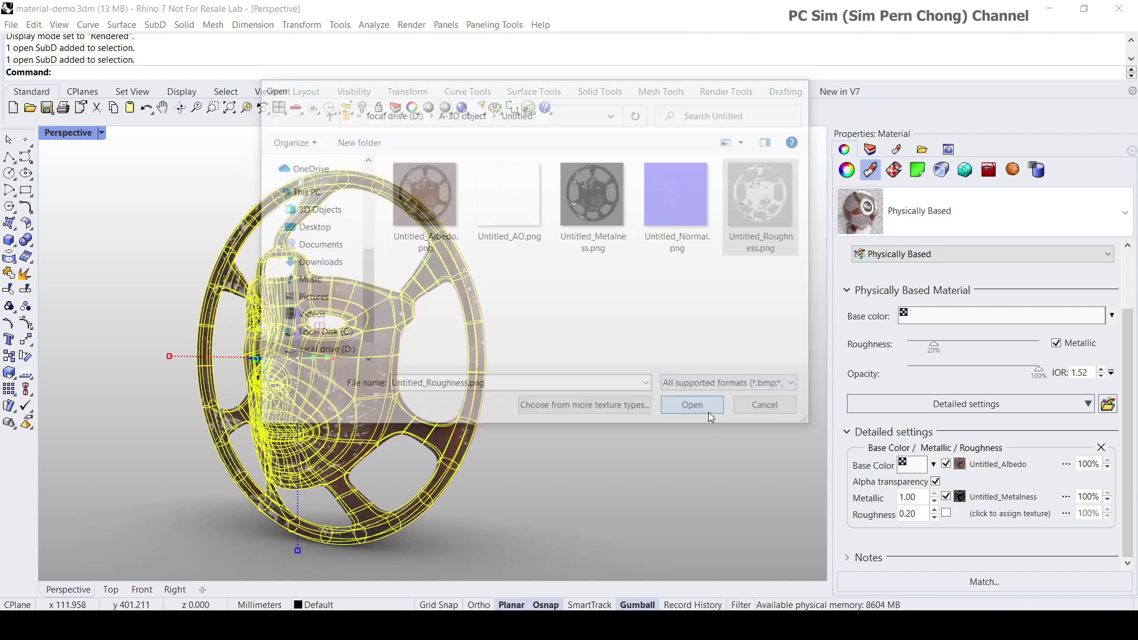
Step: Deselect the wheel, zoom and orbit to inspect the rusted render, then reselect it
left_click(544, 387)
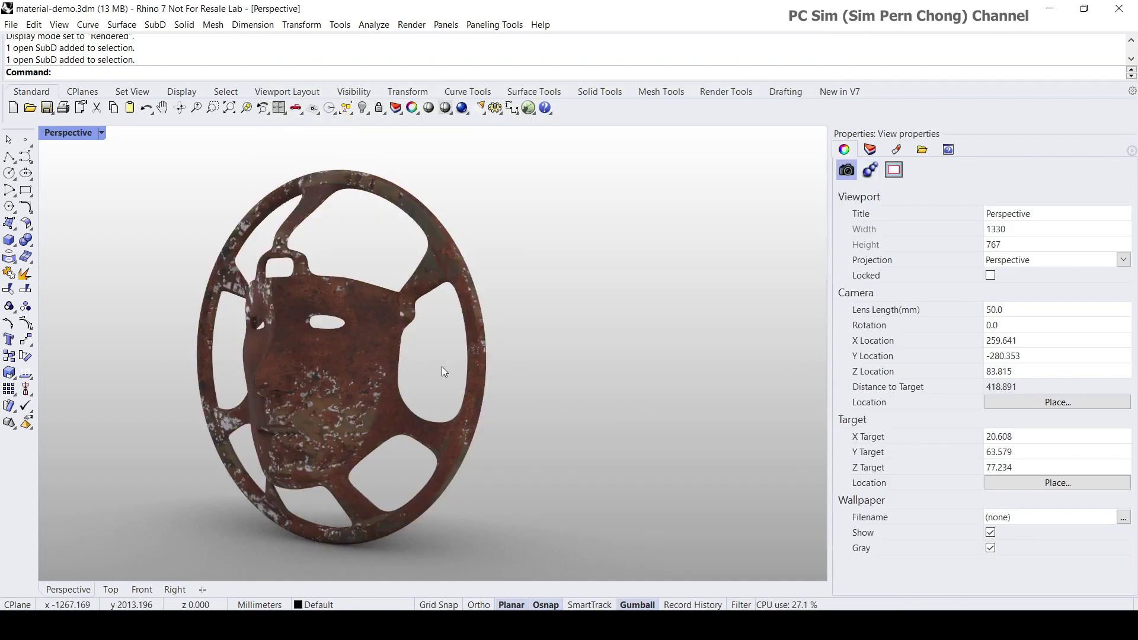
right_click_drag(442, 367, 437, 341)
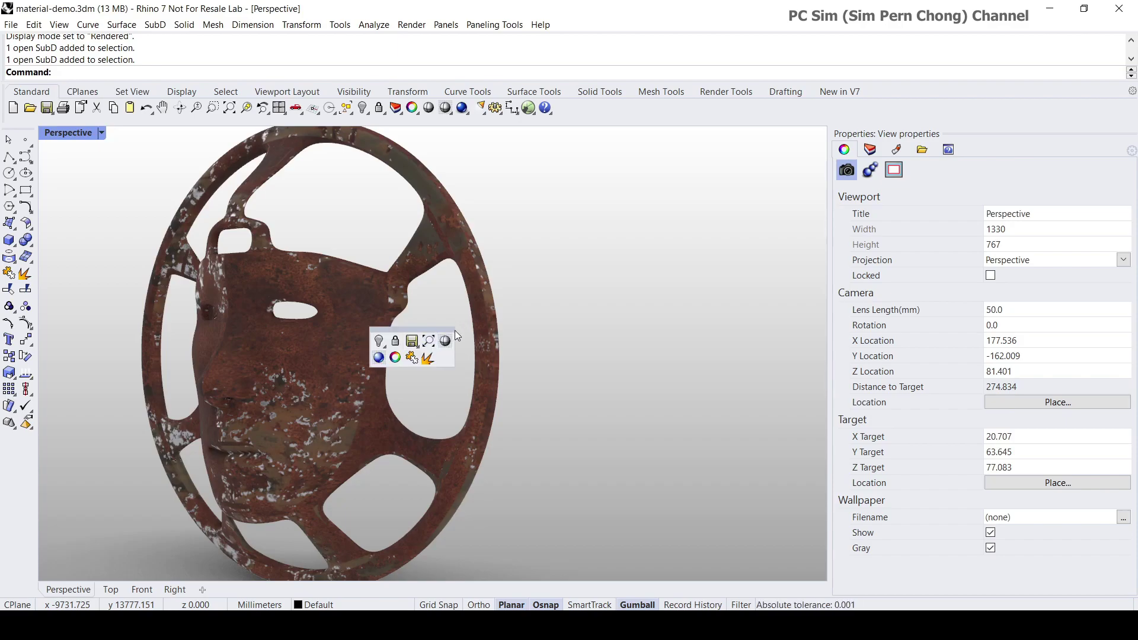
right_click_drag(421, 393, 525, 358)
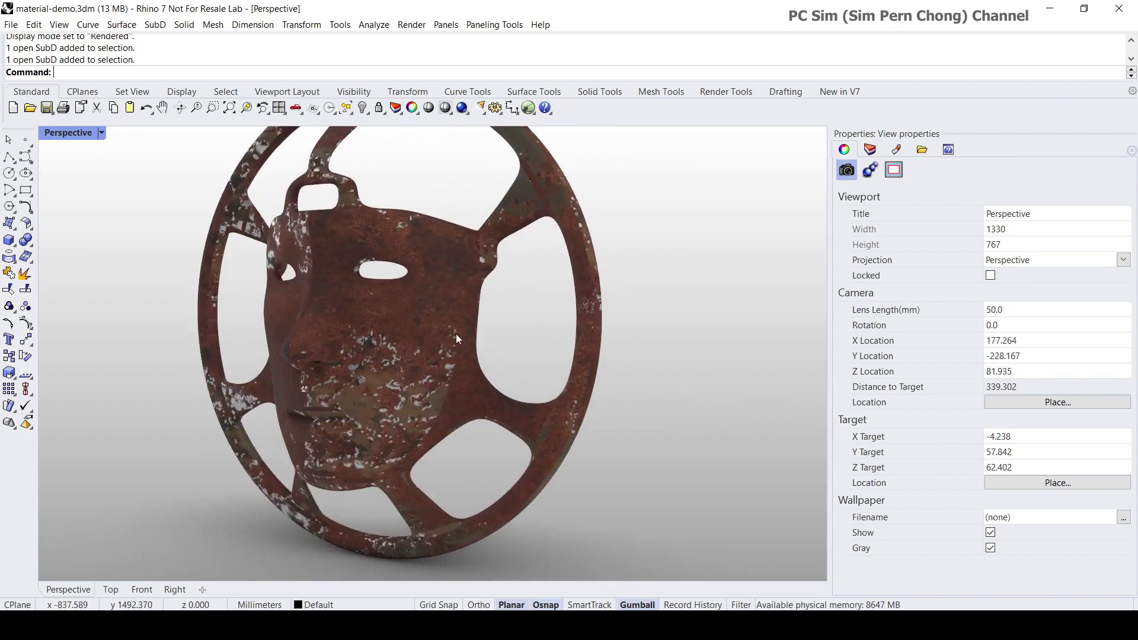
left_click(439, 327)
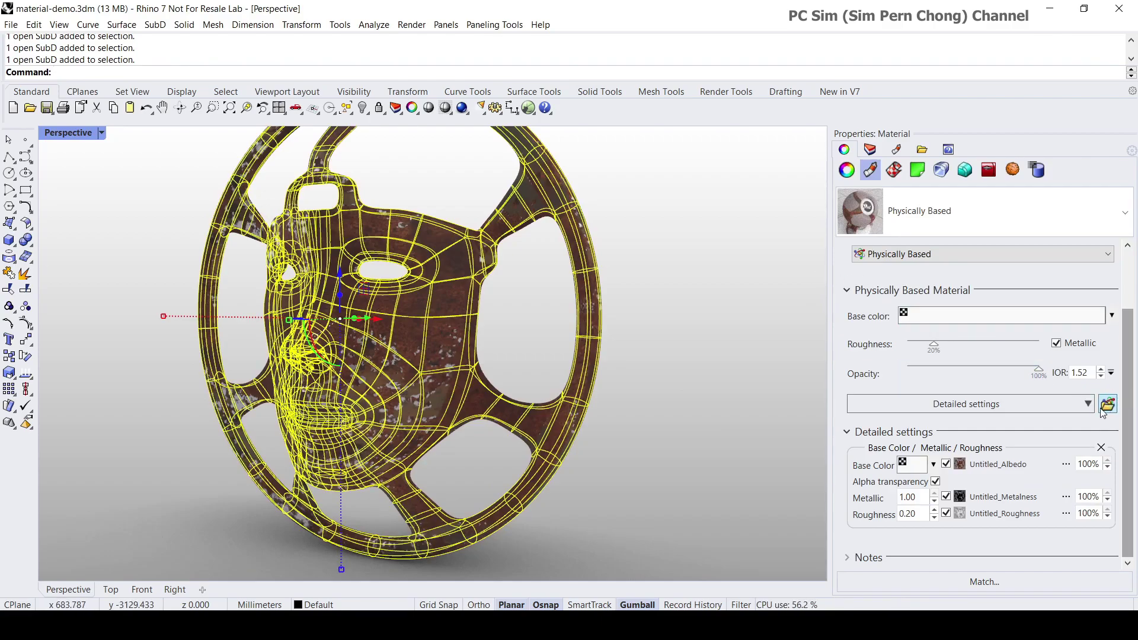
Step: Add Bump / Normal and displacement settings and load Untitled_Normal.png as the normal map
left_click(962, 409)
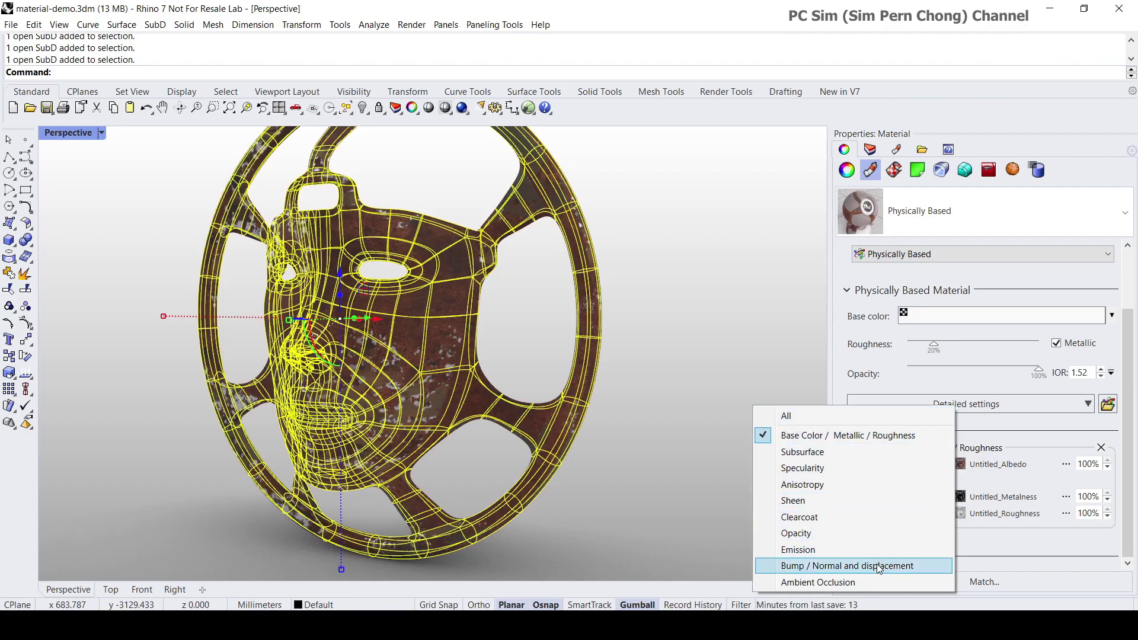
left_click(822, 566)
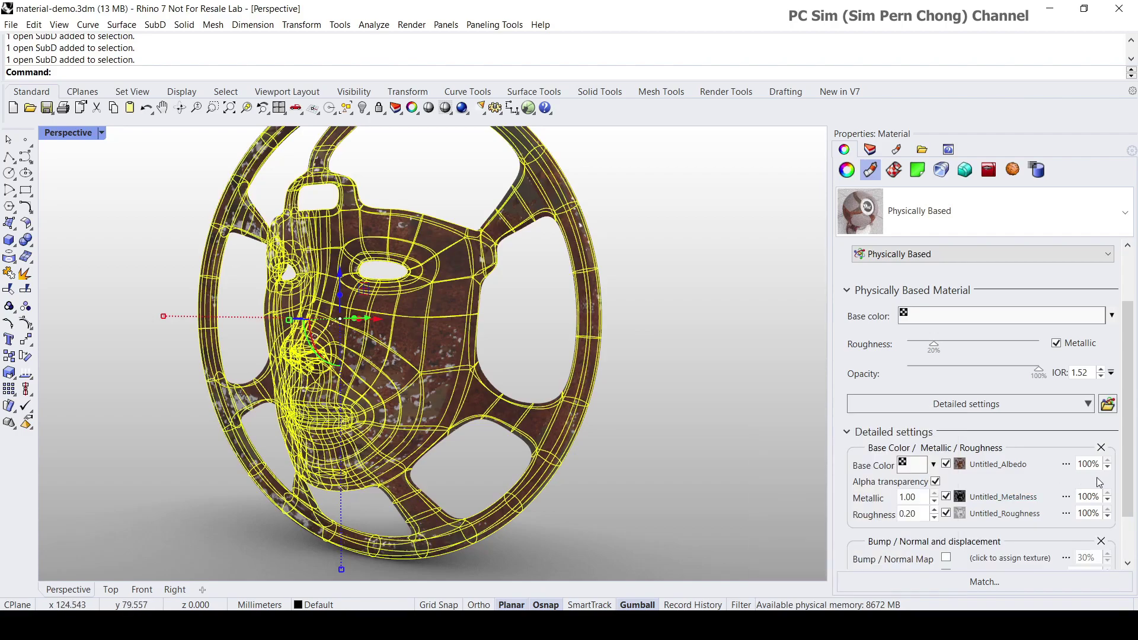
left_click(1011, 558)
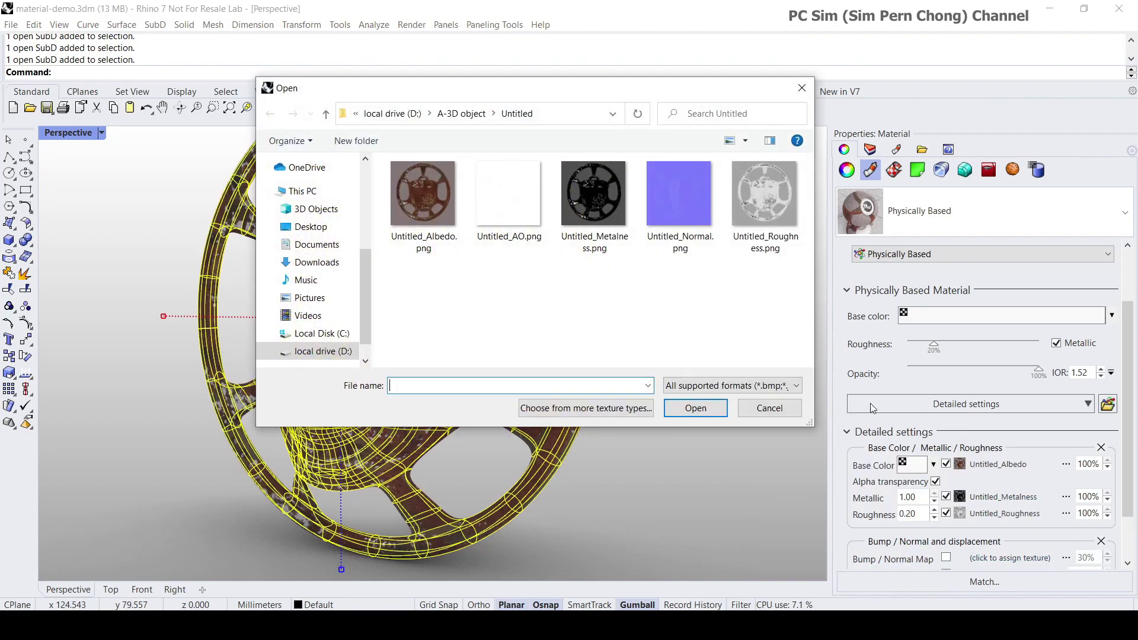
left_click(675, 198)
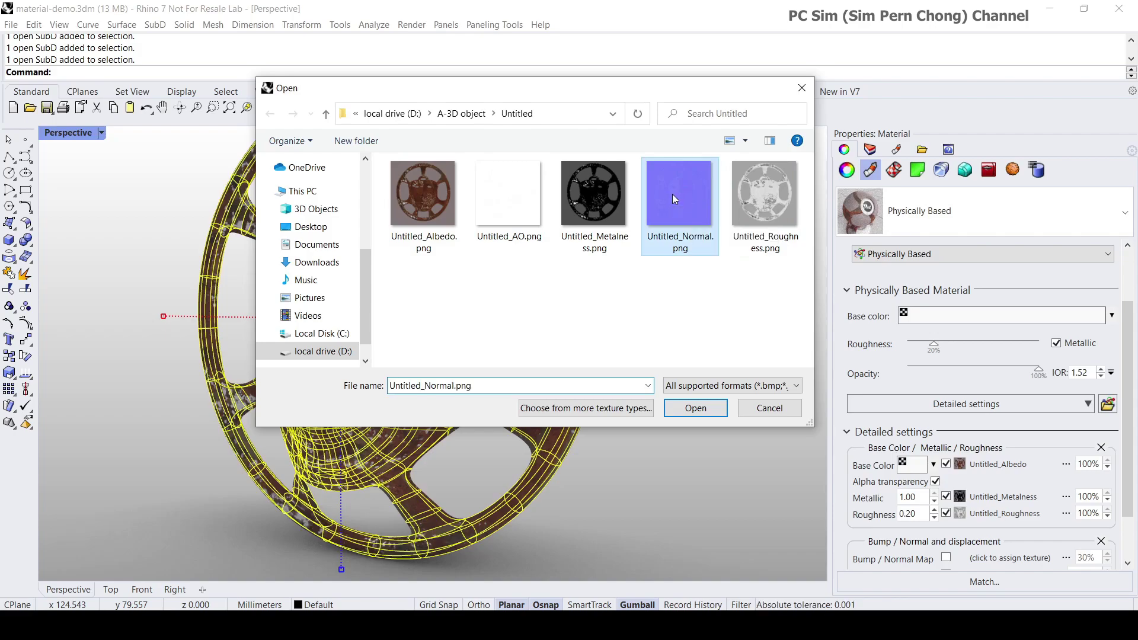
left_click(694, 408)
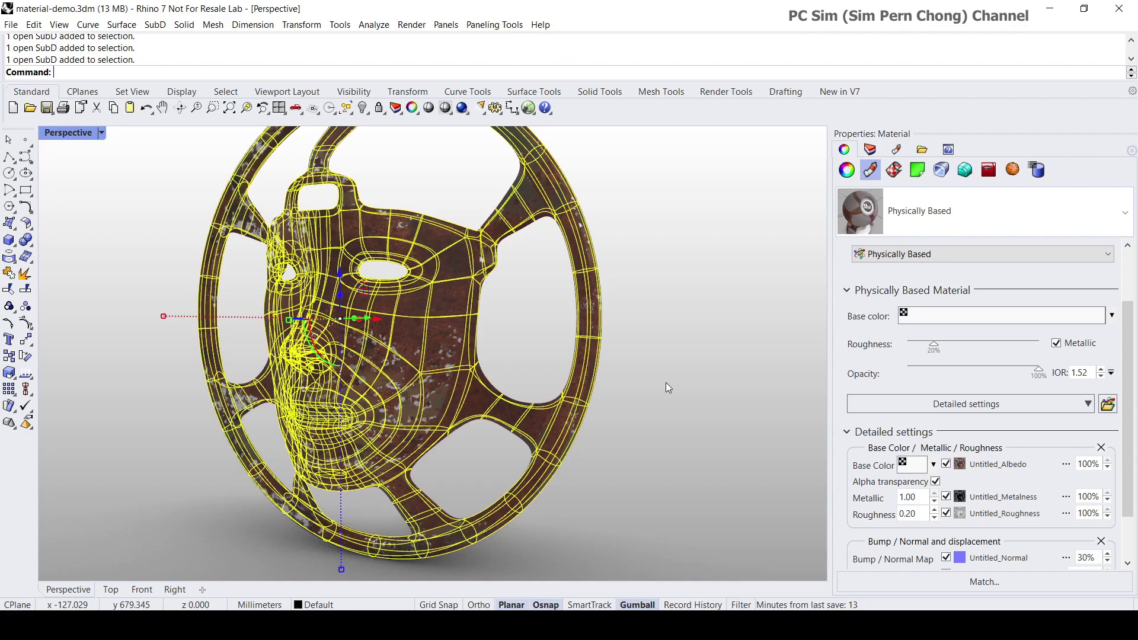
left_click(667, 383)
right_click_drag(610, 379, 482, 351)
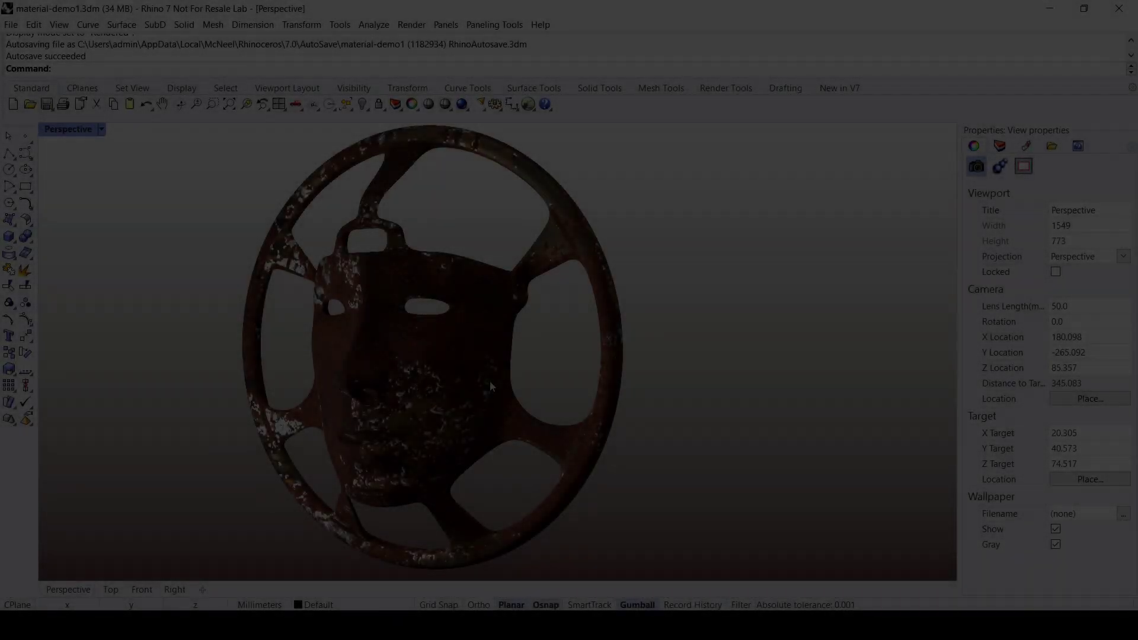
Step: Orbit the Perspective view so the textured face wheel points toward the camera
mouse_move(490, 381)
right_mouse_down()
mouse_move(650, 369)
mouse_move(497, 388)
mouse_move(460, 374)
mouse_move(515, 389)
mouse_move(300, 391)
mouse_move(473, 401)
mouse_move(777, 394)
mouse_move(534, 398)
mouse_move(492, 372)
right_mouse_up()
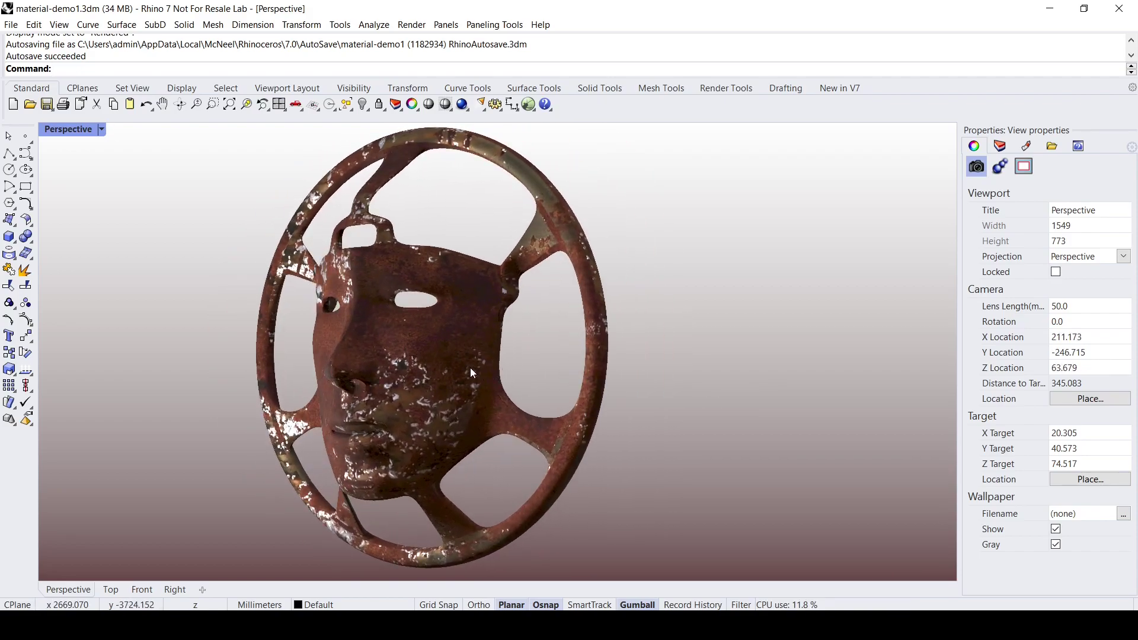